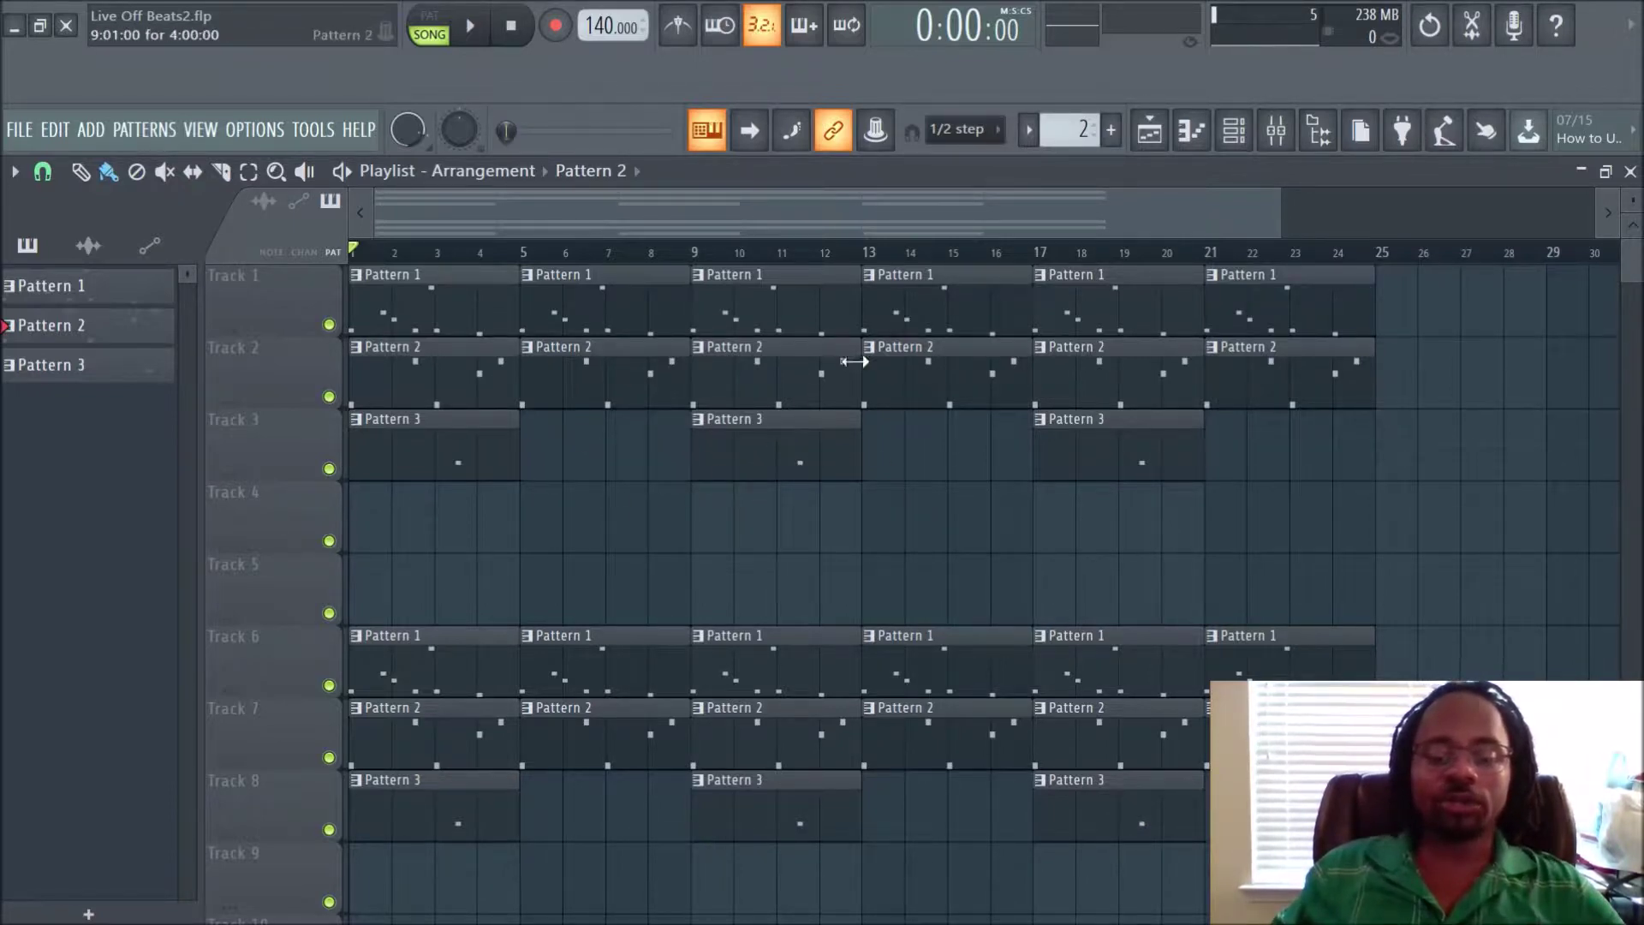
Copy the Track 6–8 pattern clips down onto Tracks 10–12.
scroll(955, 296, "down", 6)
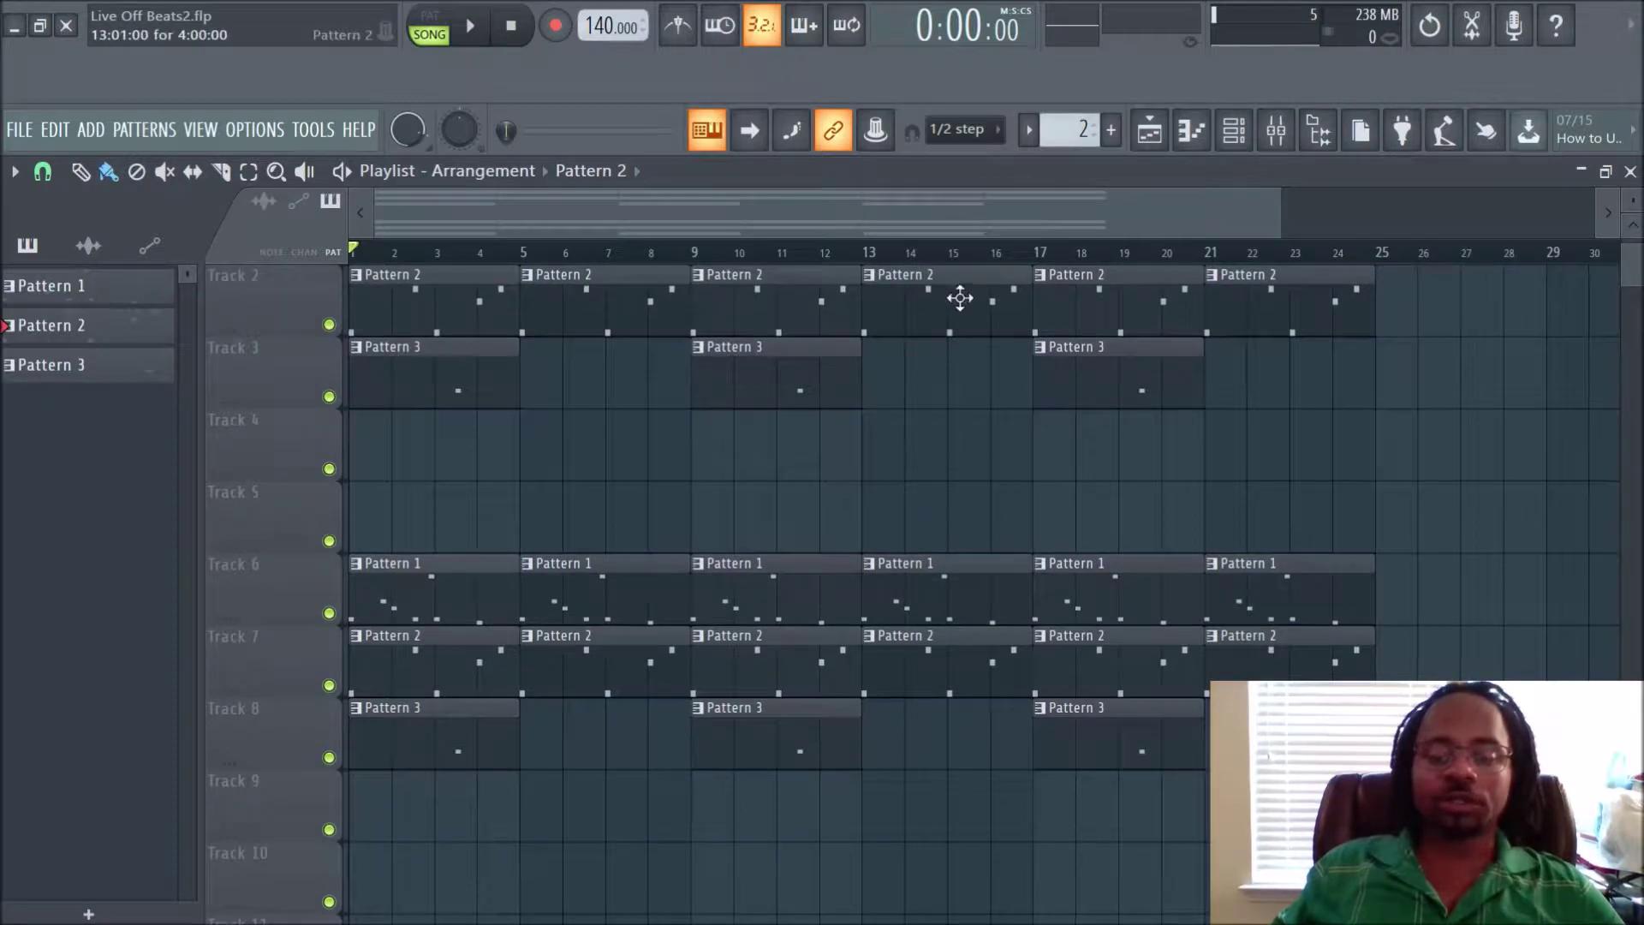
scroll(664, 373, "up", 5)
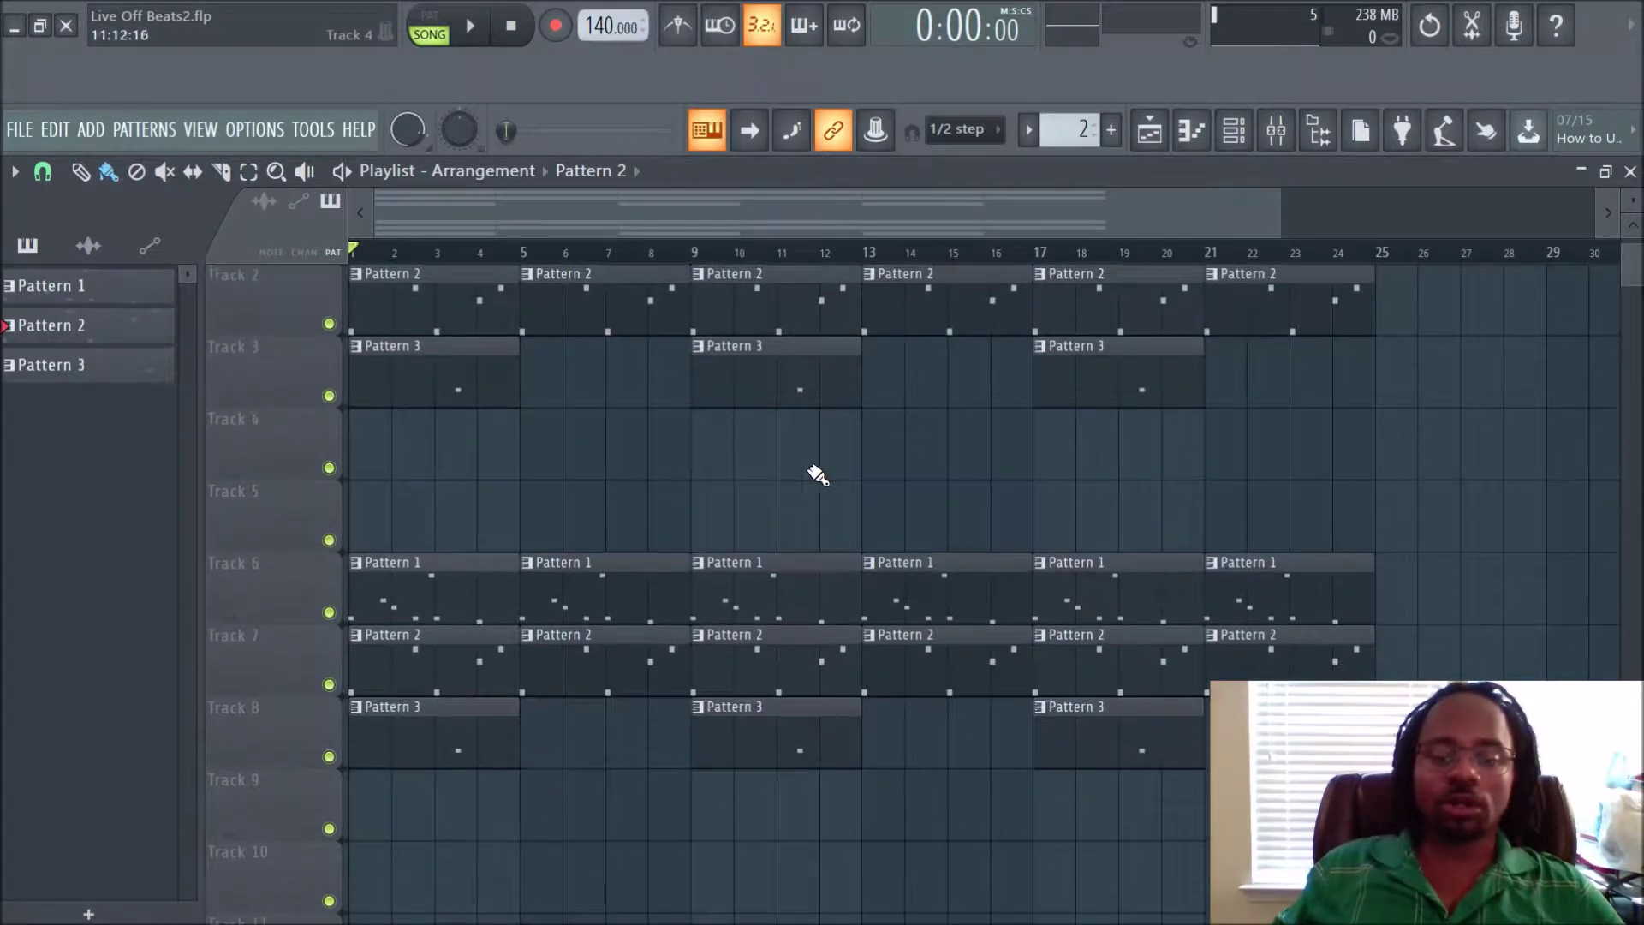
left_click_drag(414, 555, 408, 892)
scroll(521, 589, "down", 5)
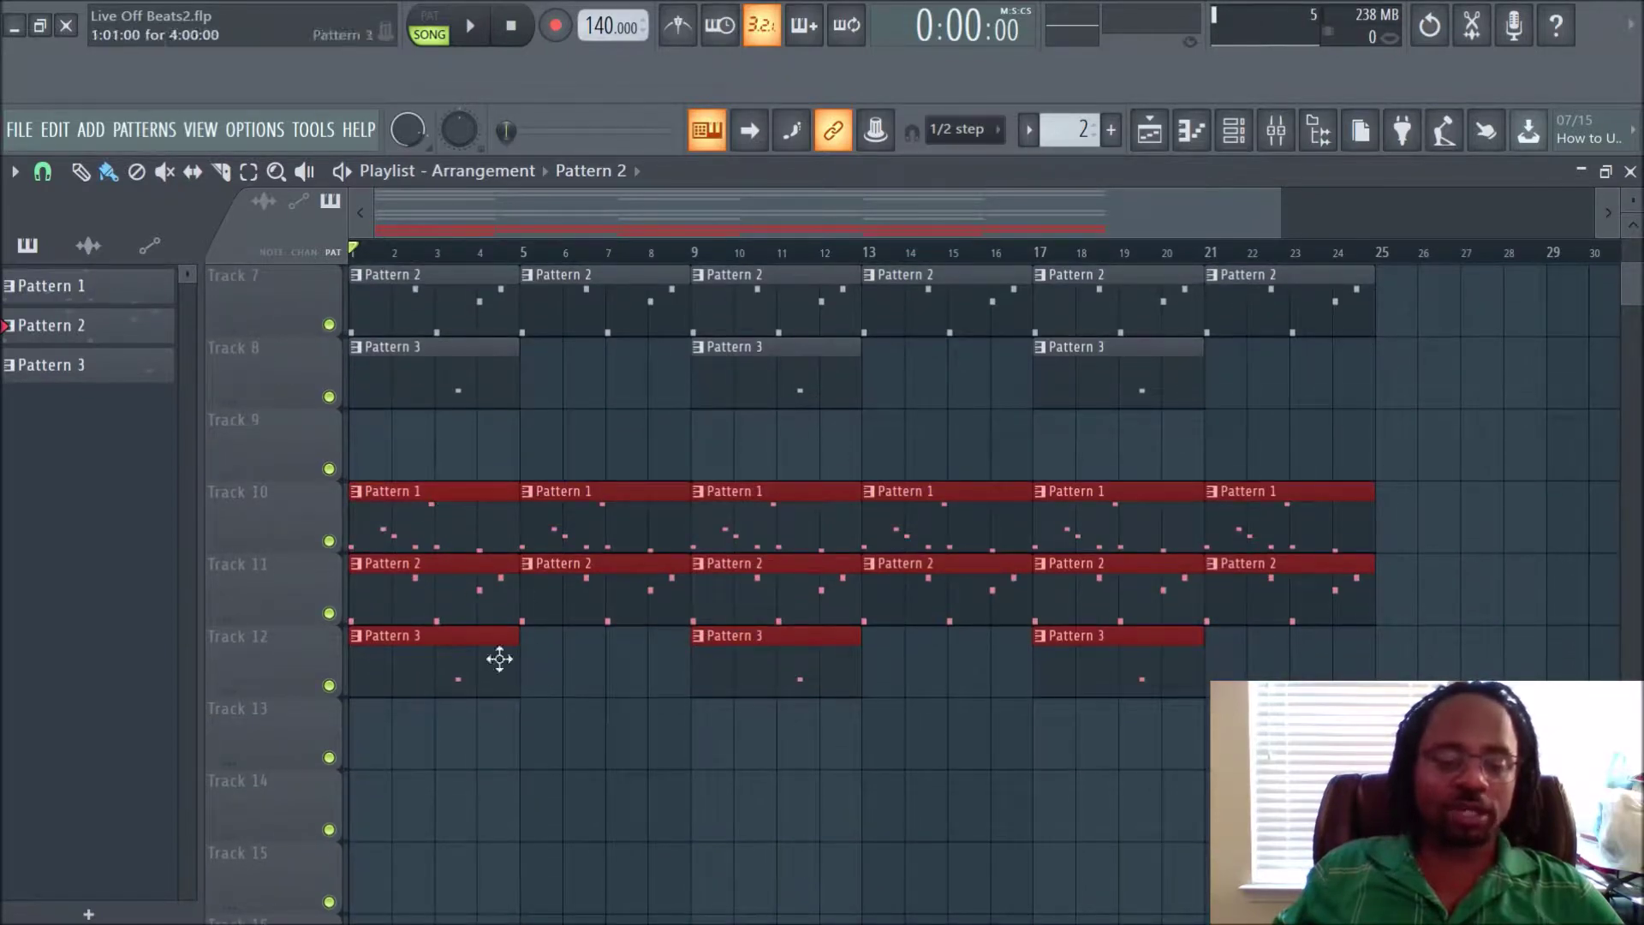
Select every clip and duplicate the whole arrangement so it repeats from bar 25.
left_click(665, 745)
key("ctrl+a")
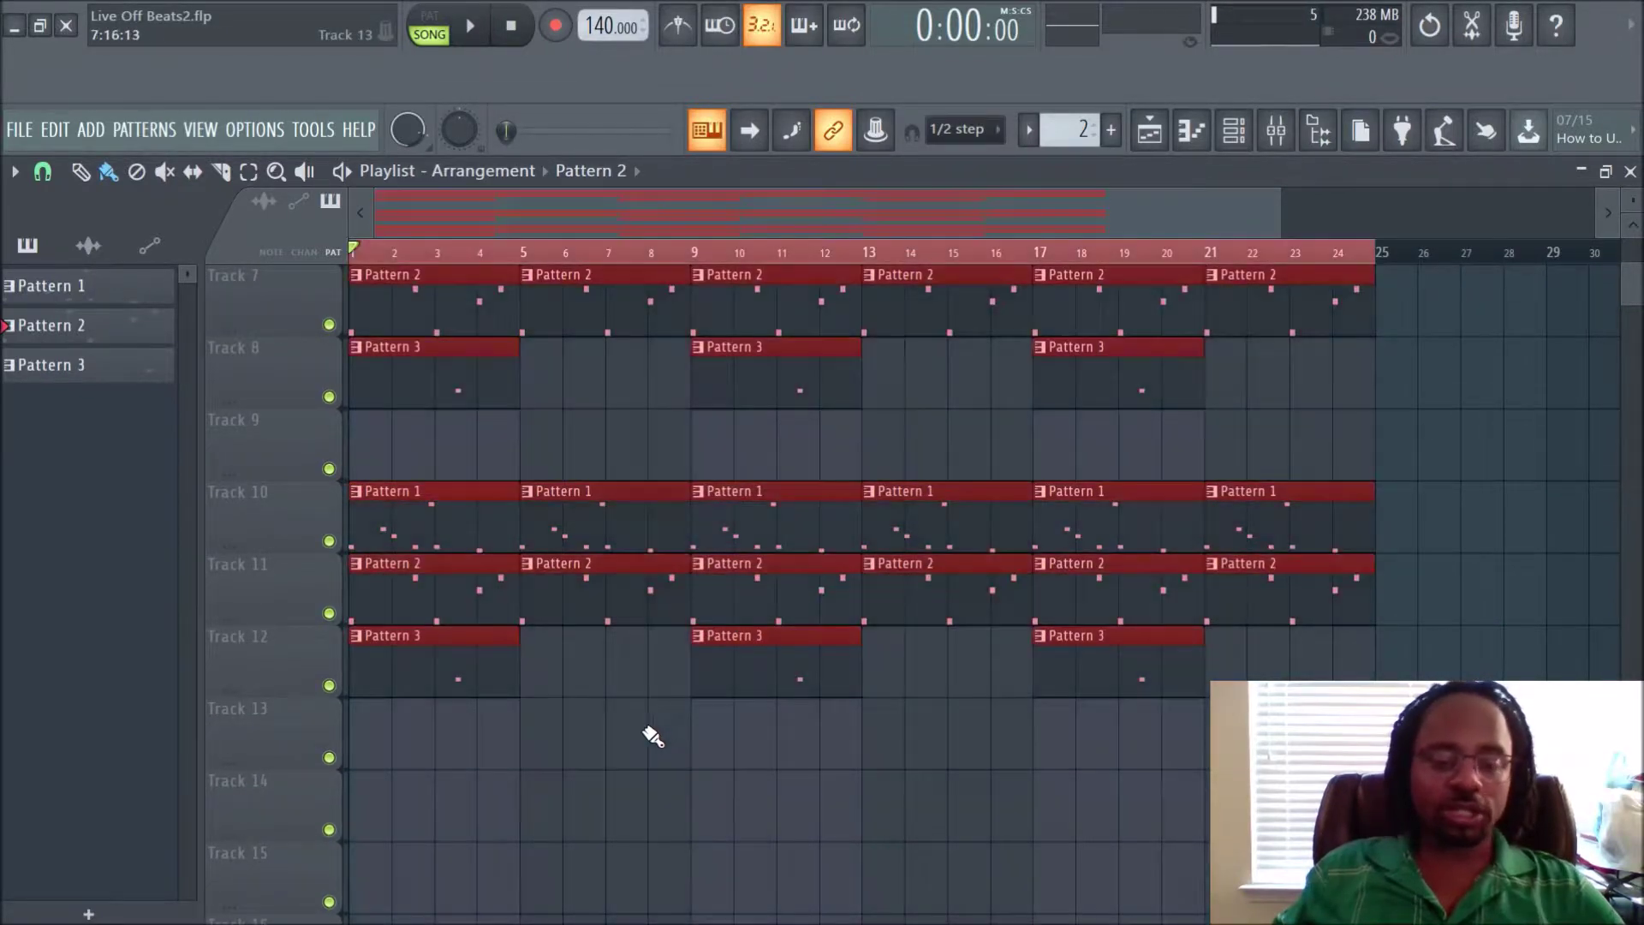
scroll(647, 732, "up", 6)
left_click_drag(470, 351, 1343, 268)
scroll(1343, 268, "down", 3)
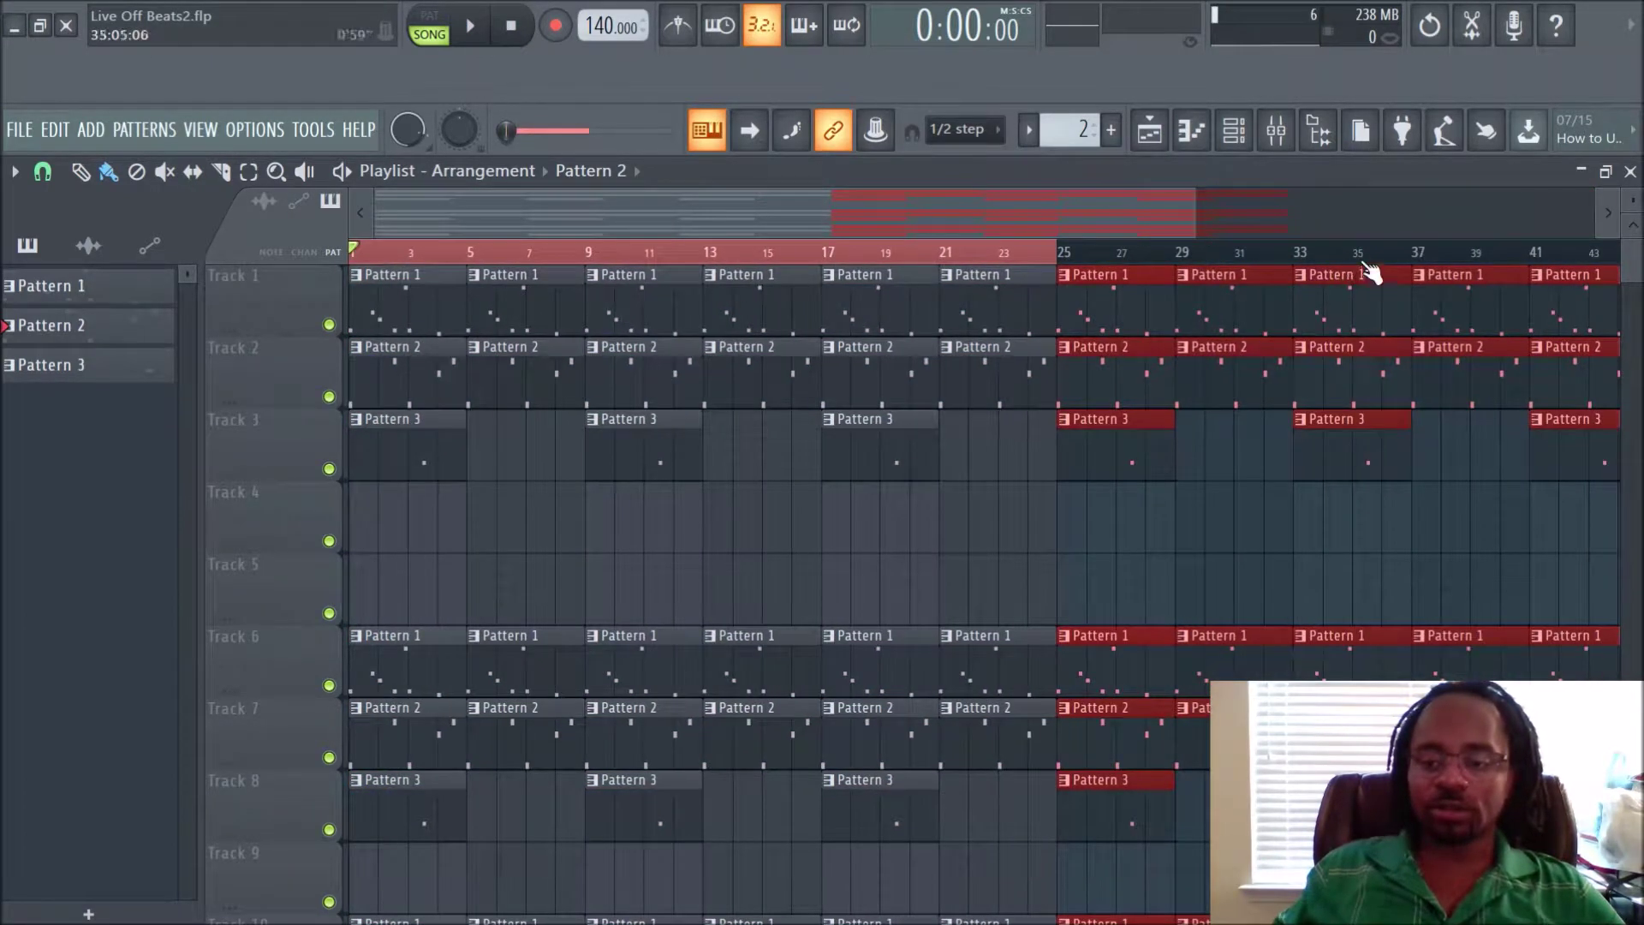
scroll(928, 623, "down", 4)
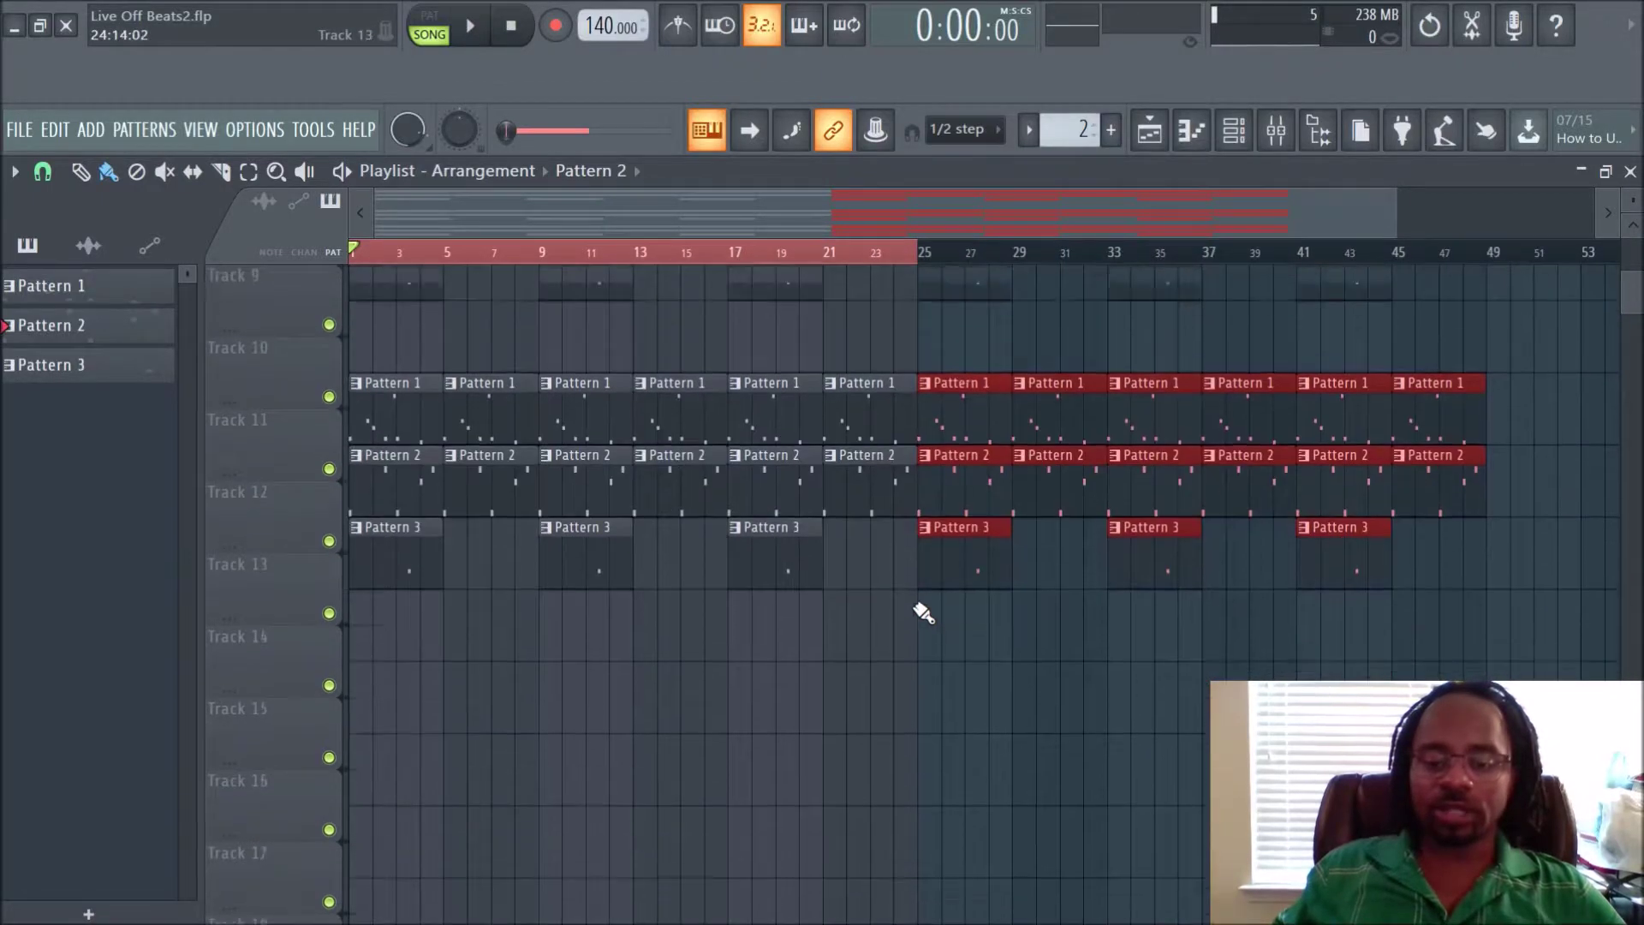
scroll(812, 391, "down", 6)
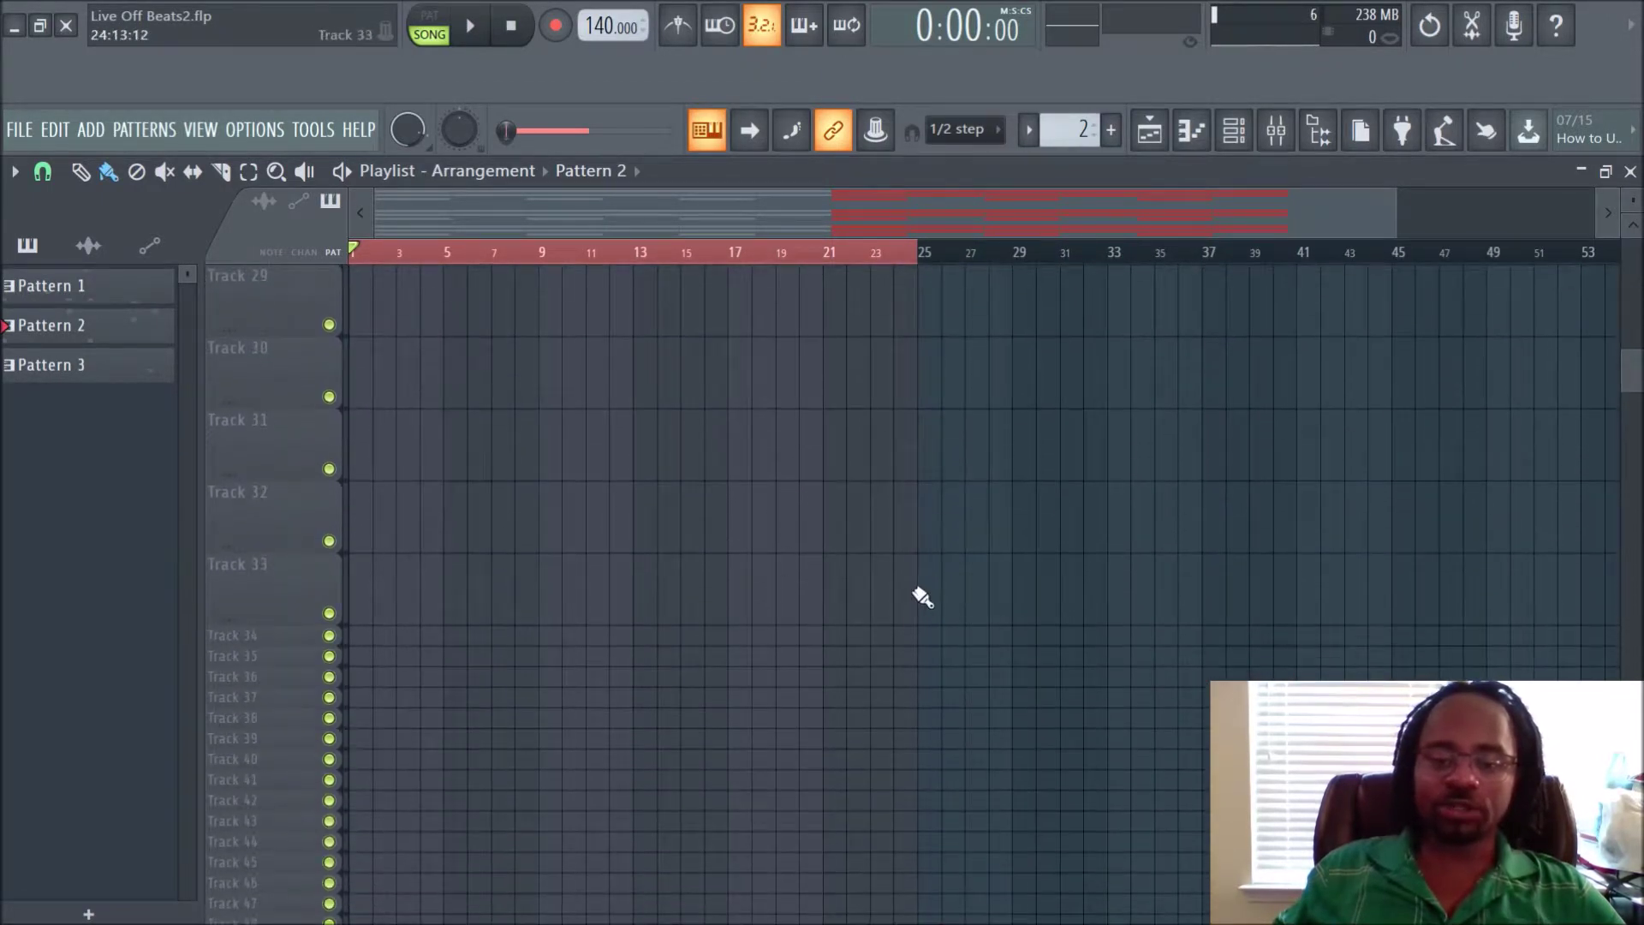
scroll(922, 597, "up", 6)
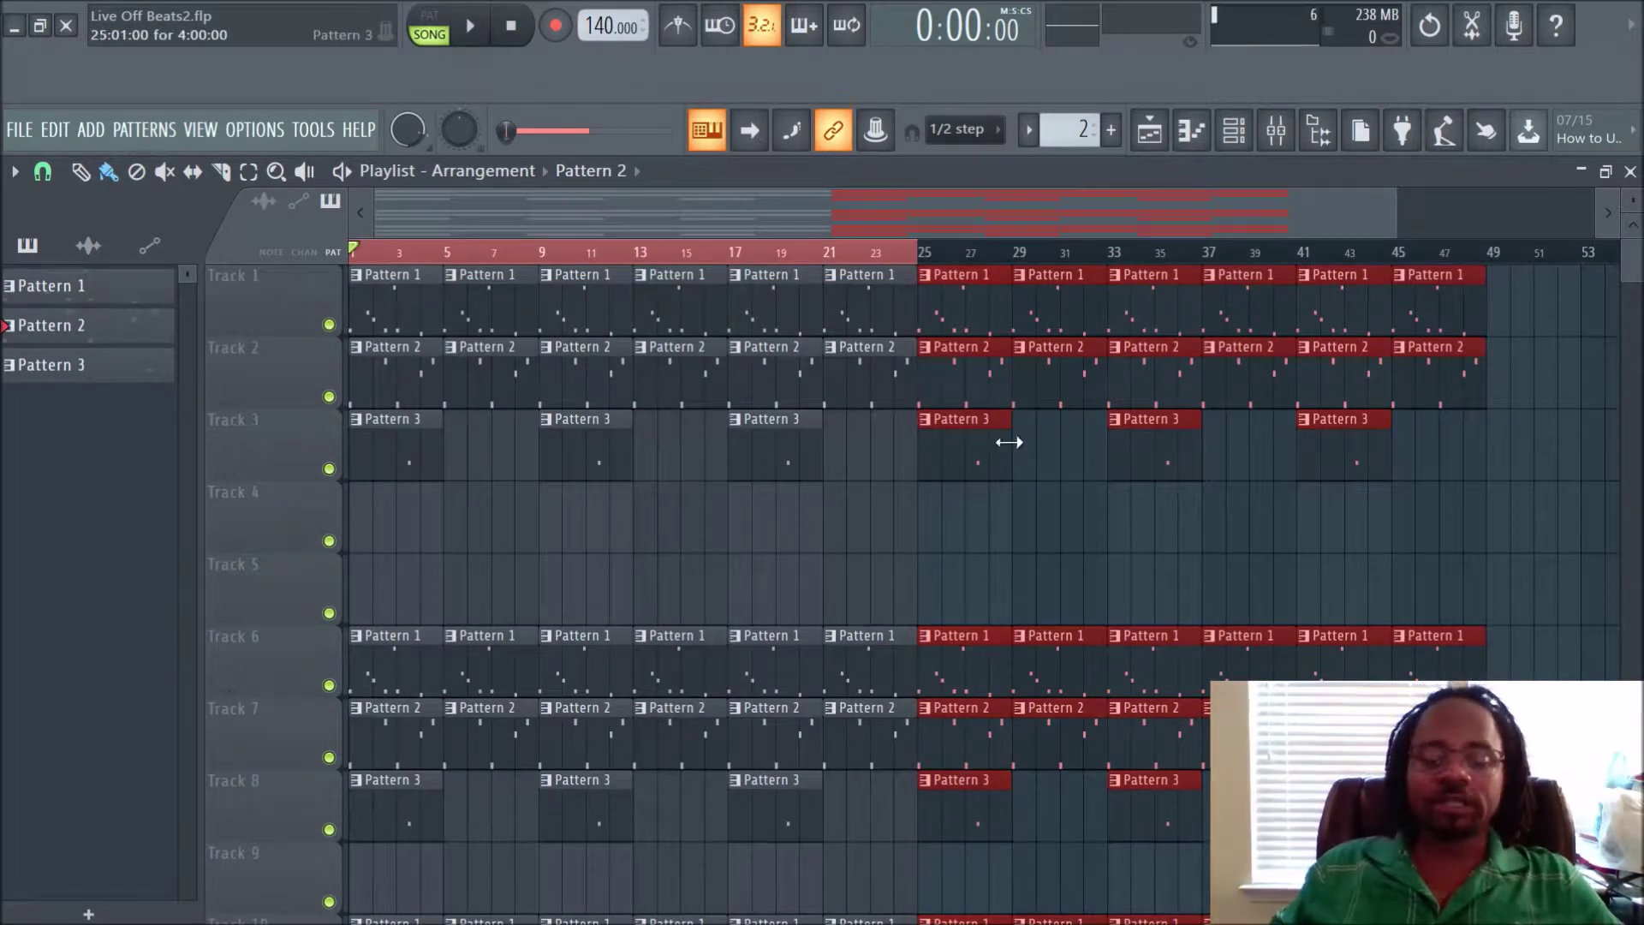
scroll(1002, 480, "down", 2)
scroll(998, 507, "up", 2)
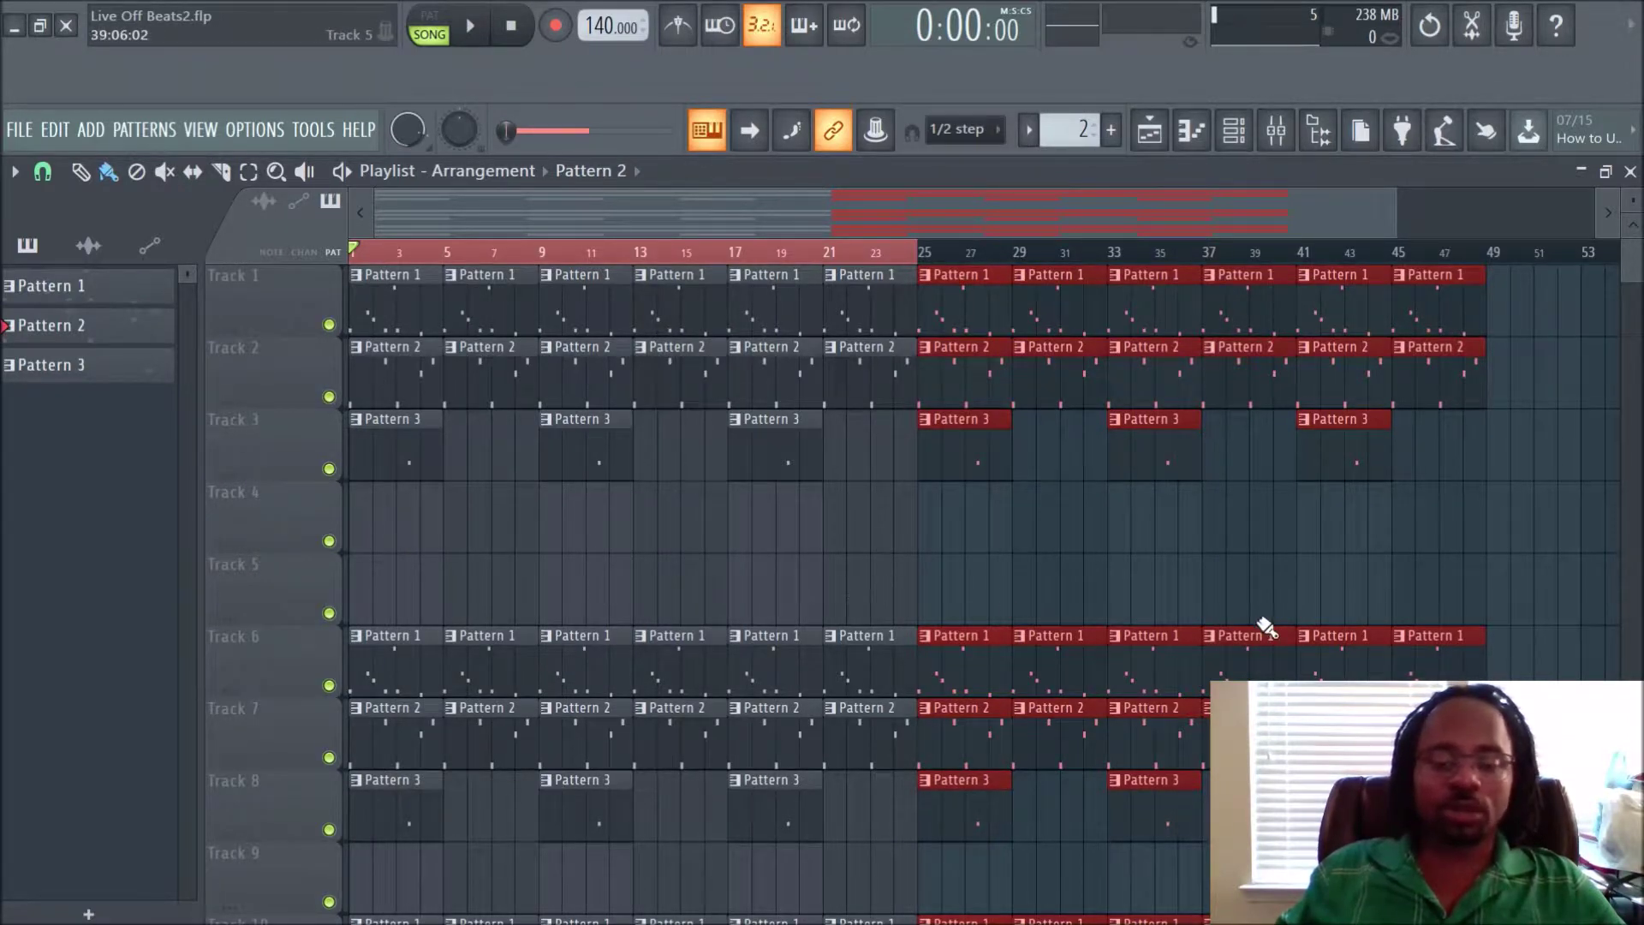
scroll(888, 257, "down", 2)
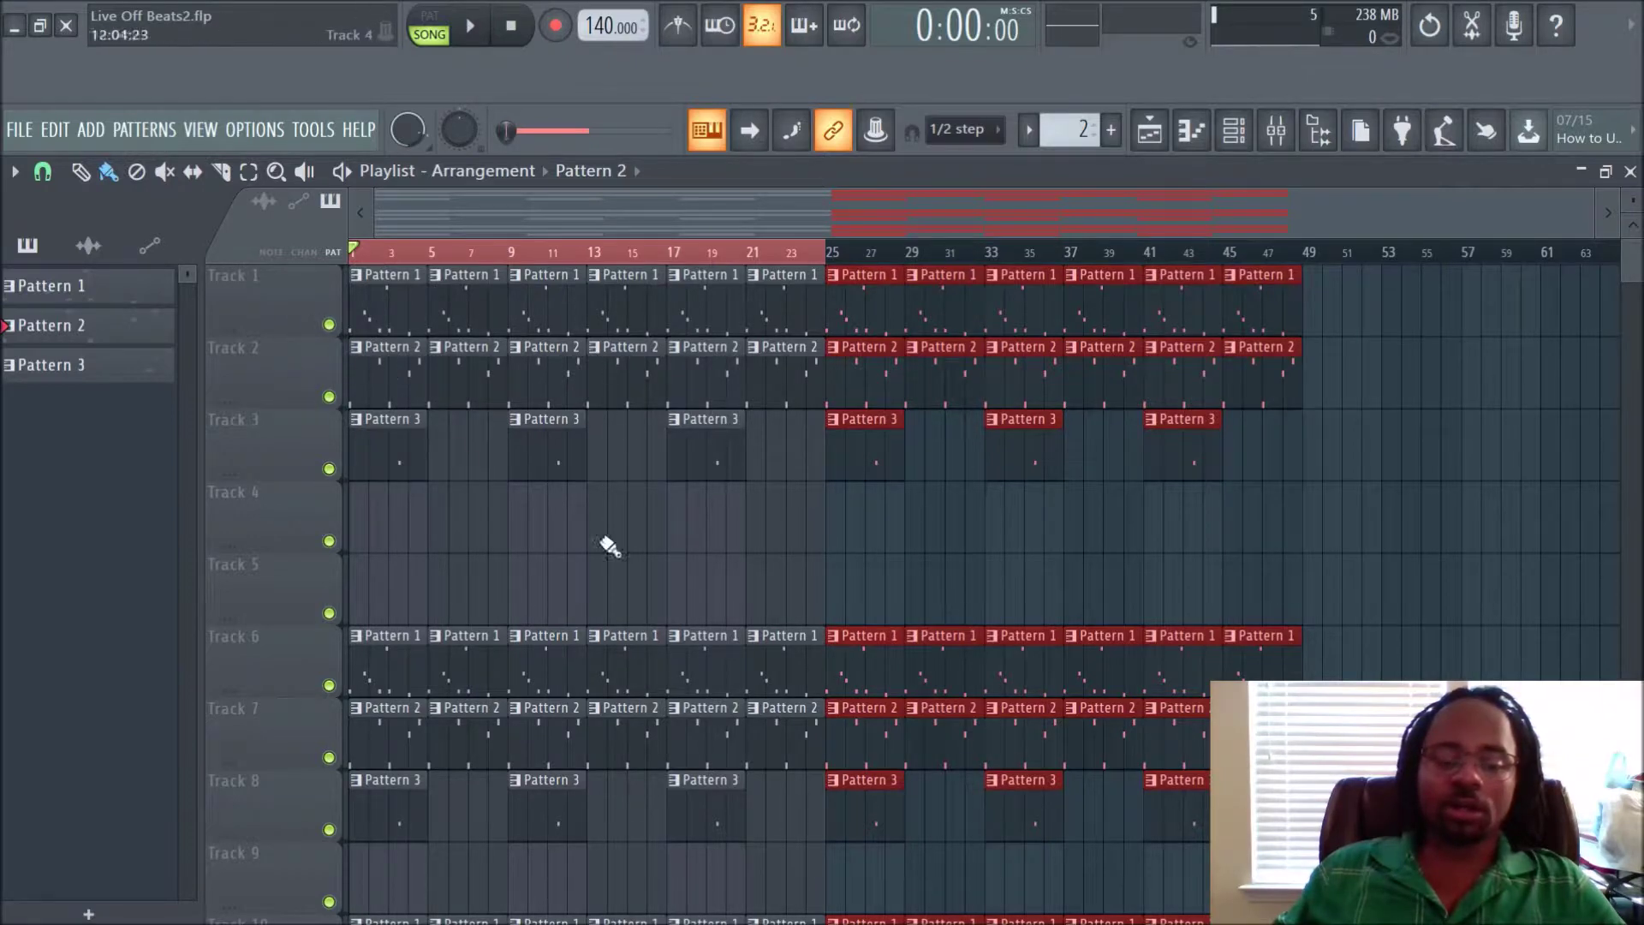
Set Track 1 to 200% height and Track 6 to 50% height.
right_click(297, 296)
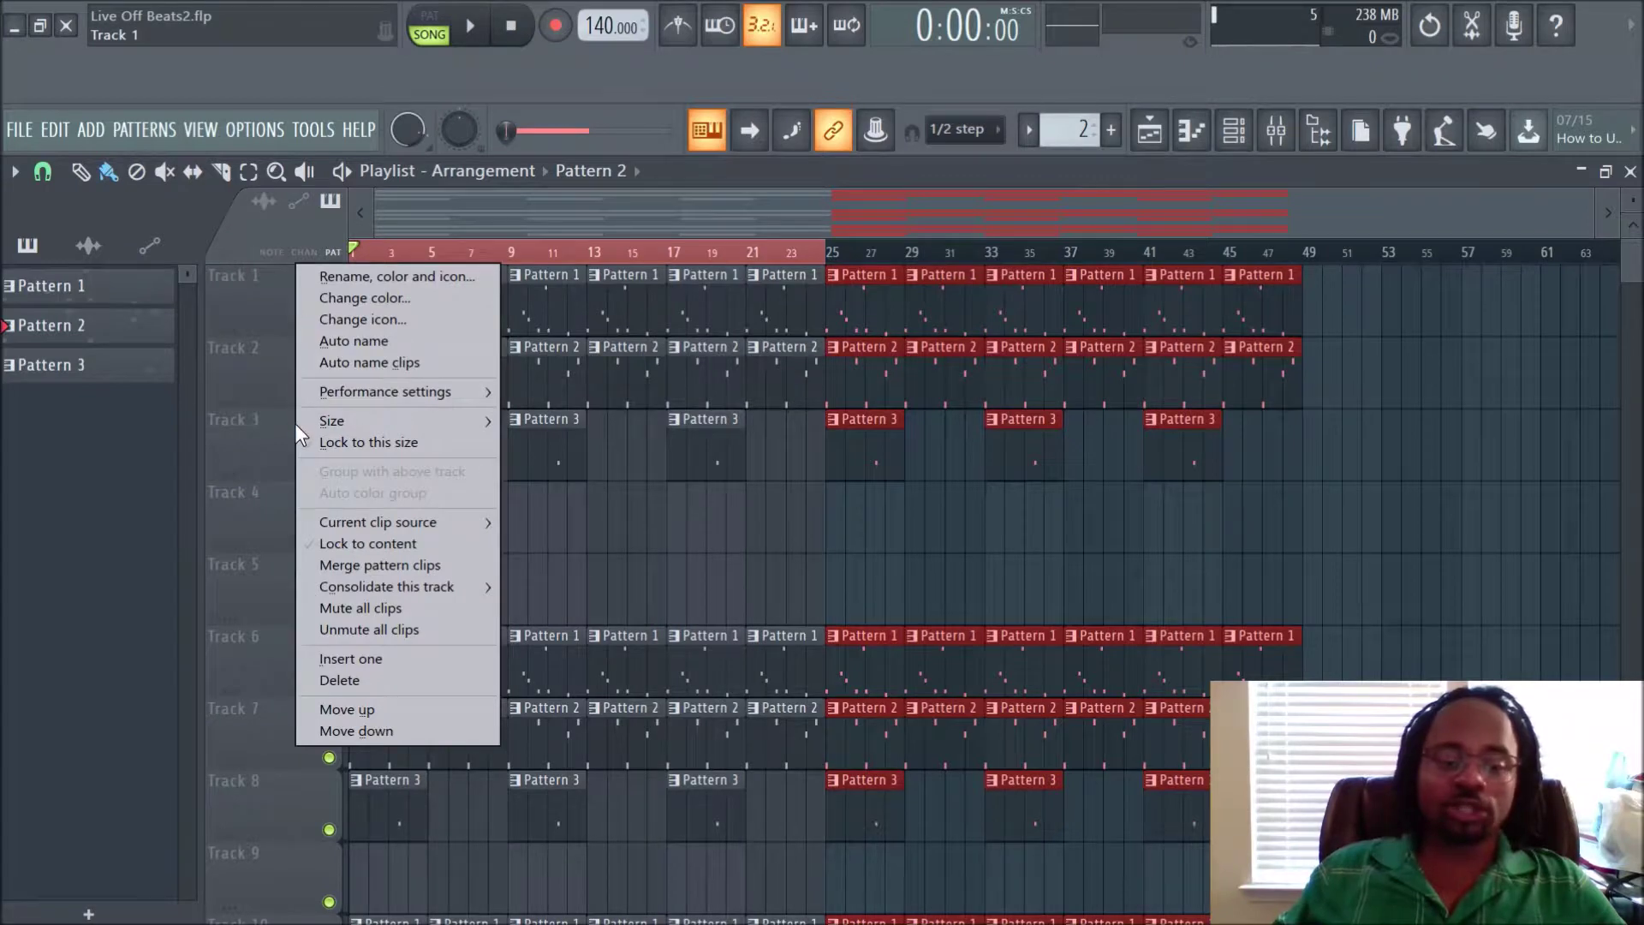
mouse_move(362, 424)
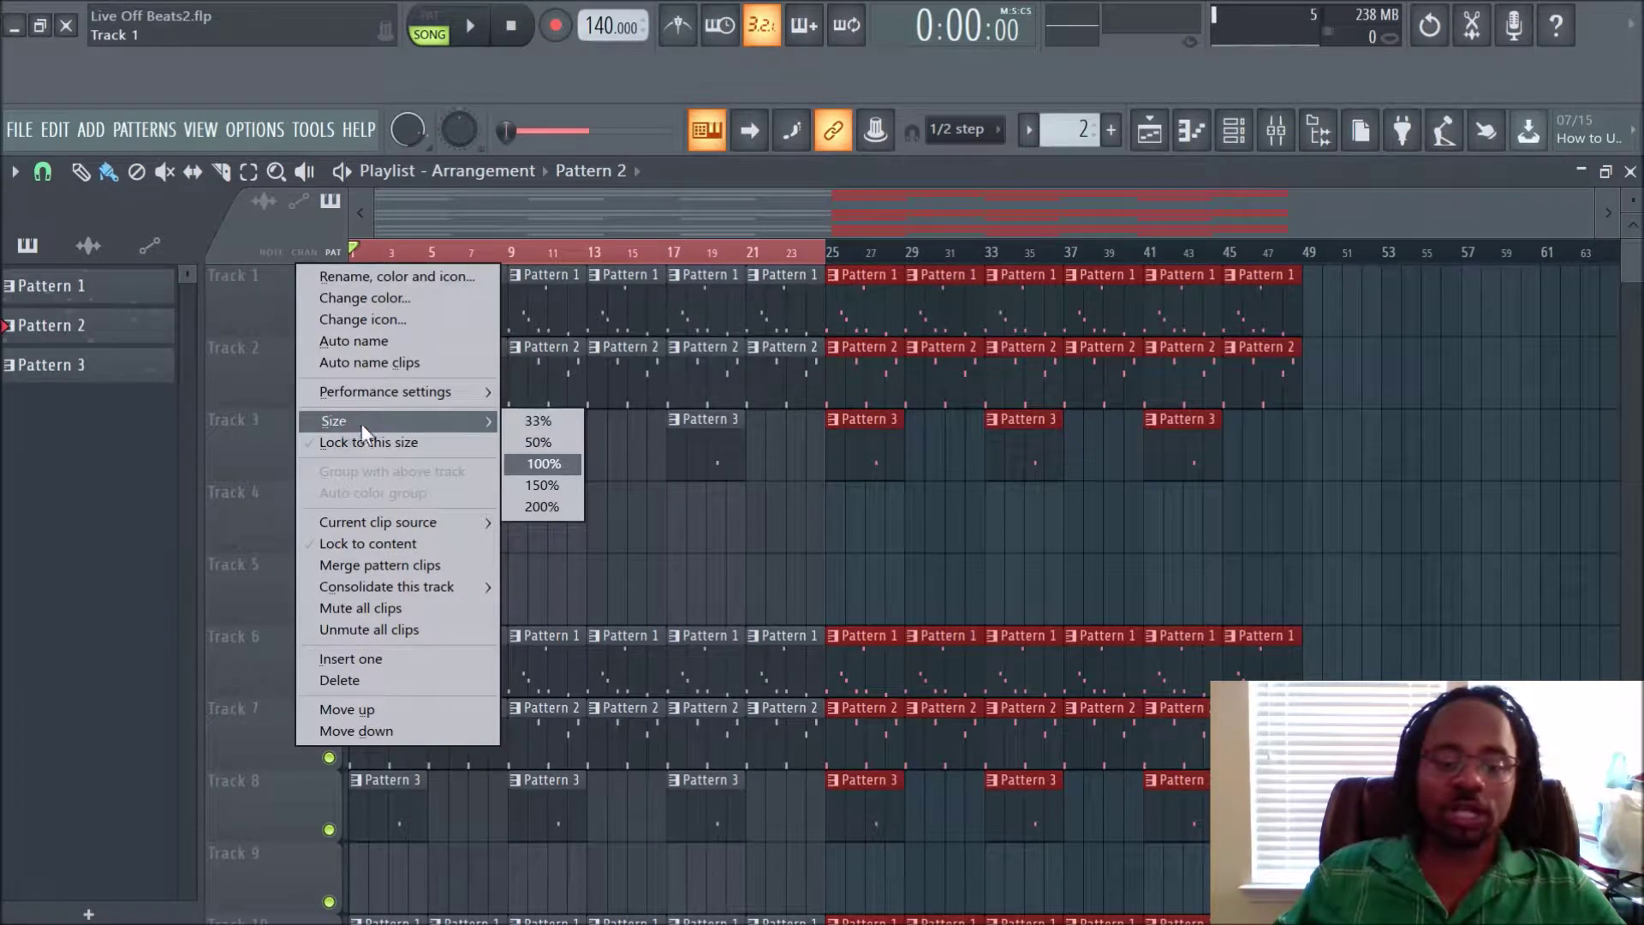
left_click(546, 505)
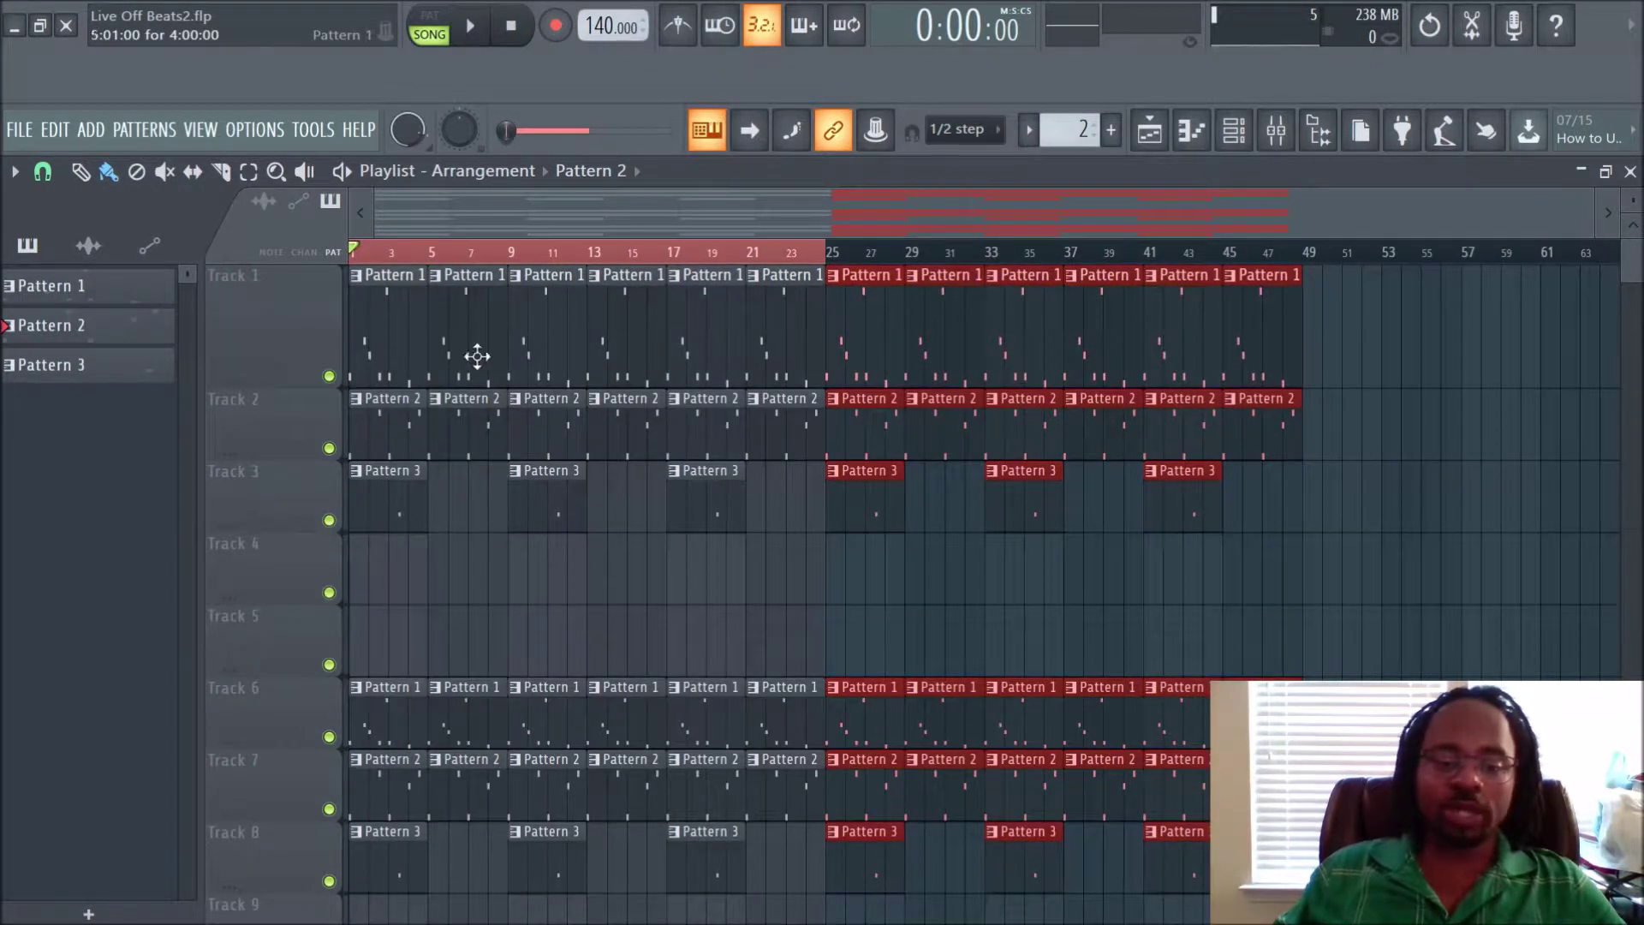
scroll(764, 434, "down", 3)
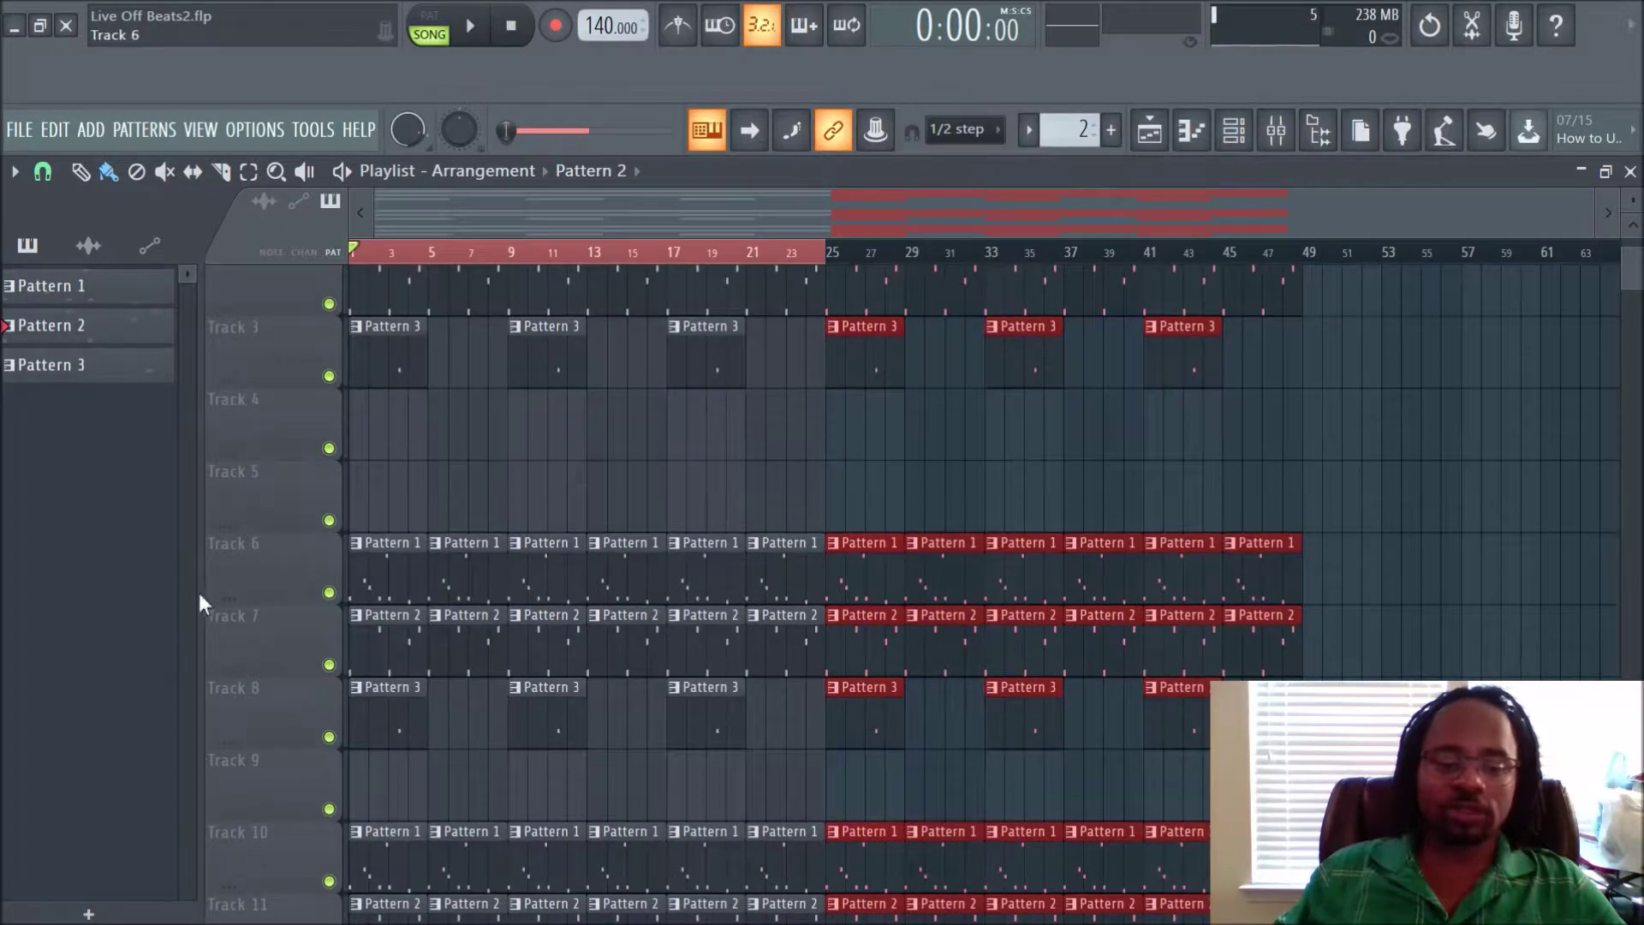
right_click(289, 557)
mouse_move(340, 585)
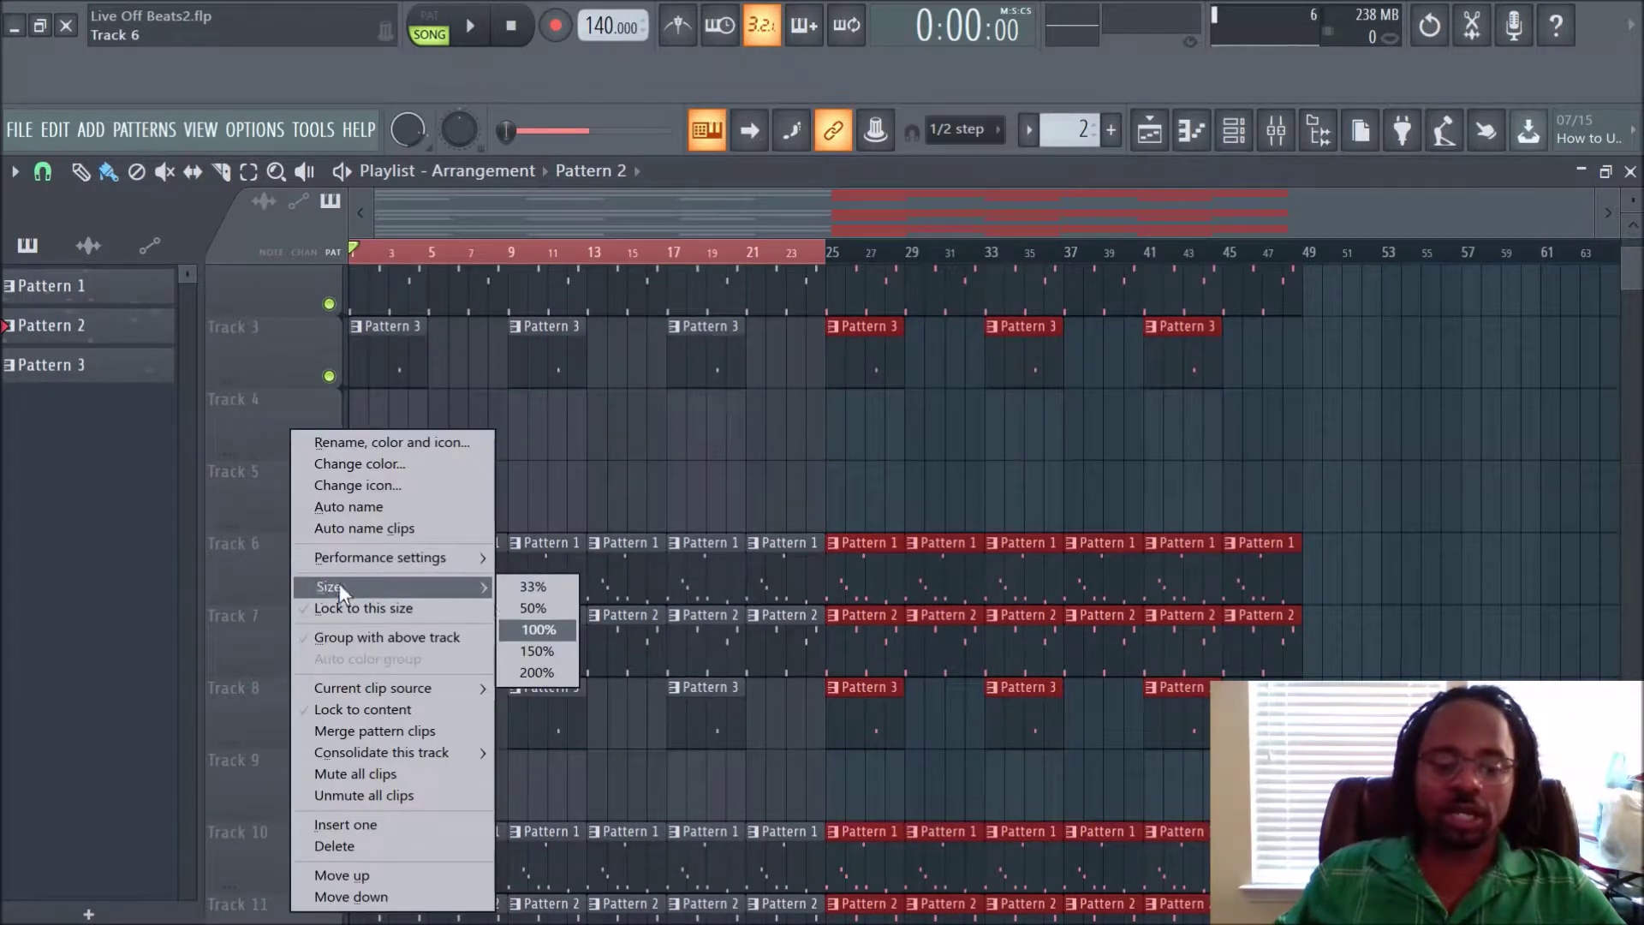
left_click(535, 610)
Resize Track 11 to 150% height.
scroll(997, 600, "down", 4)
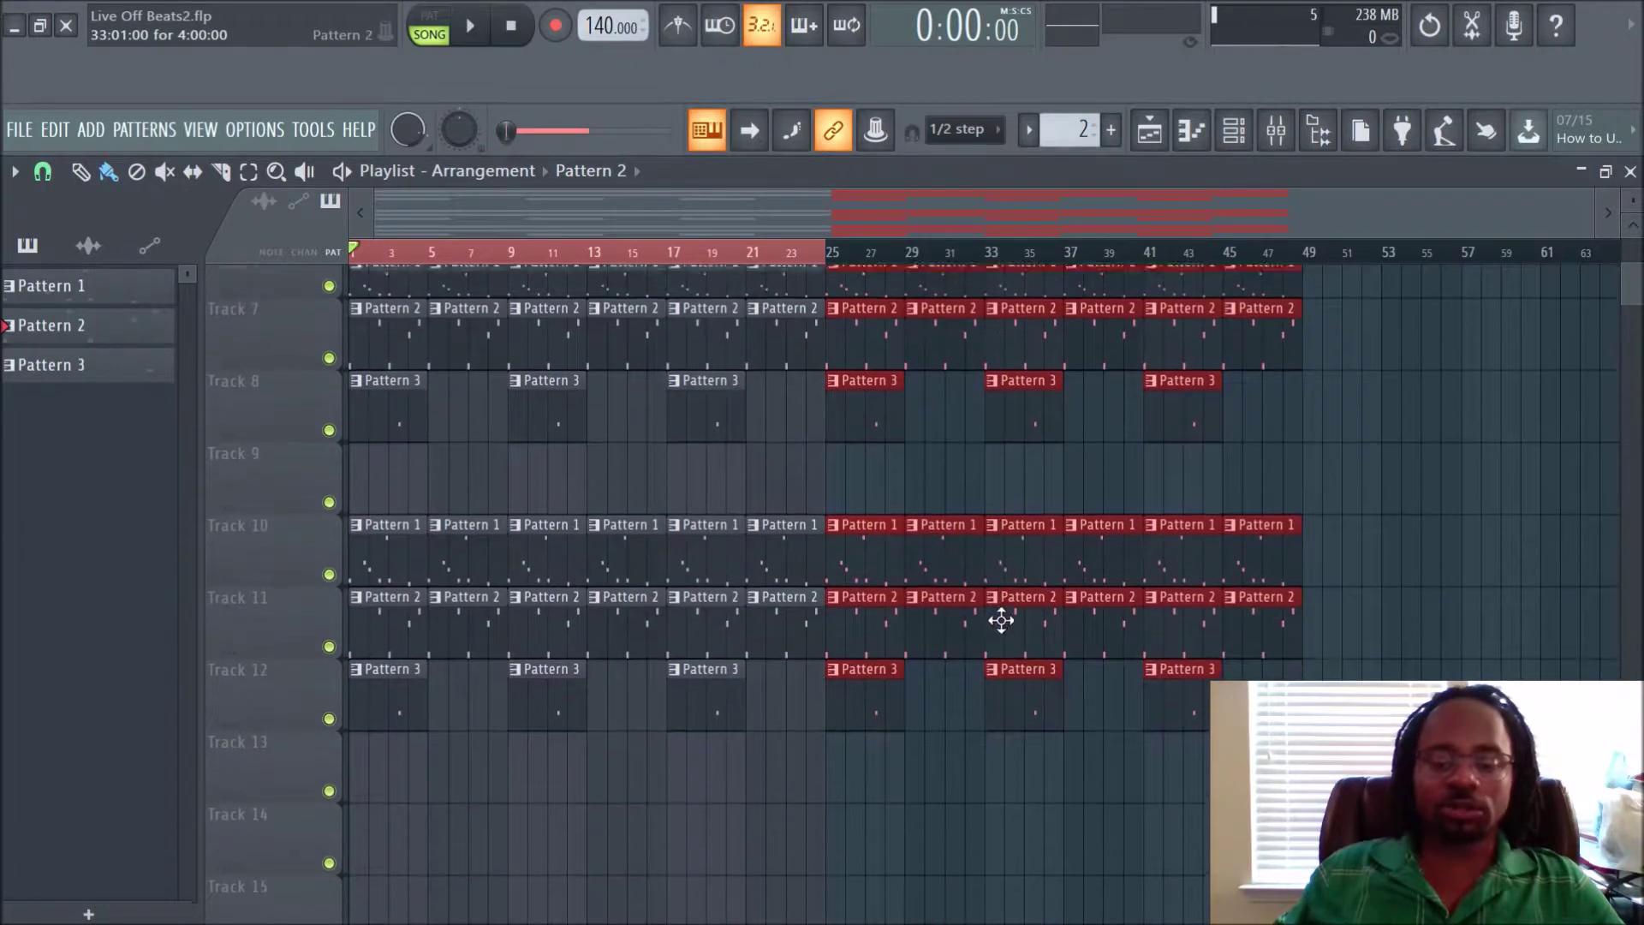
scroll(998, 648, "up", 4)
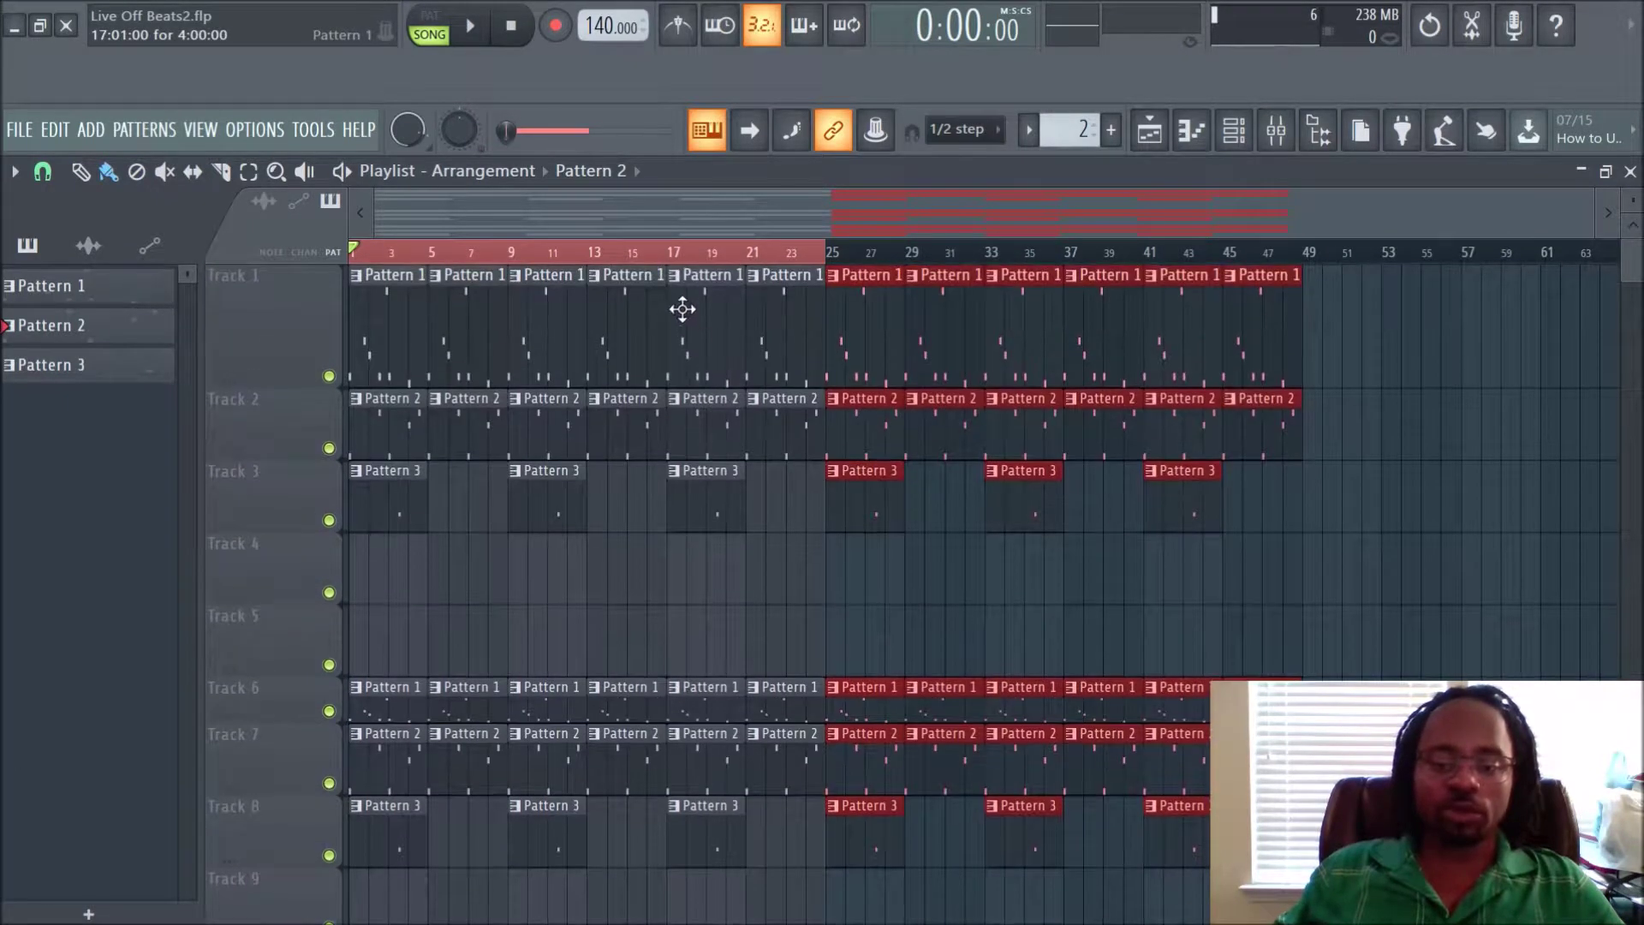
scroll(543, 562, "down", 2)
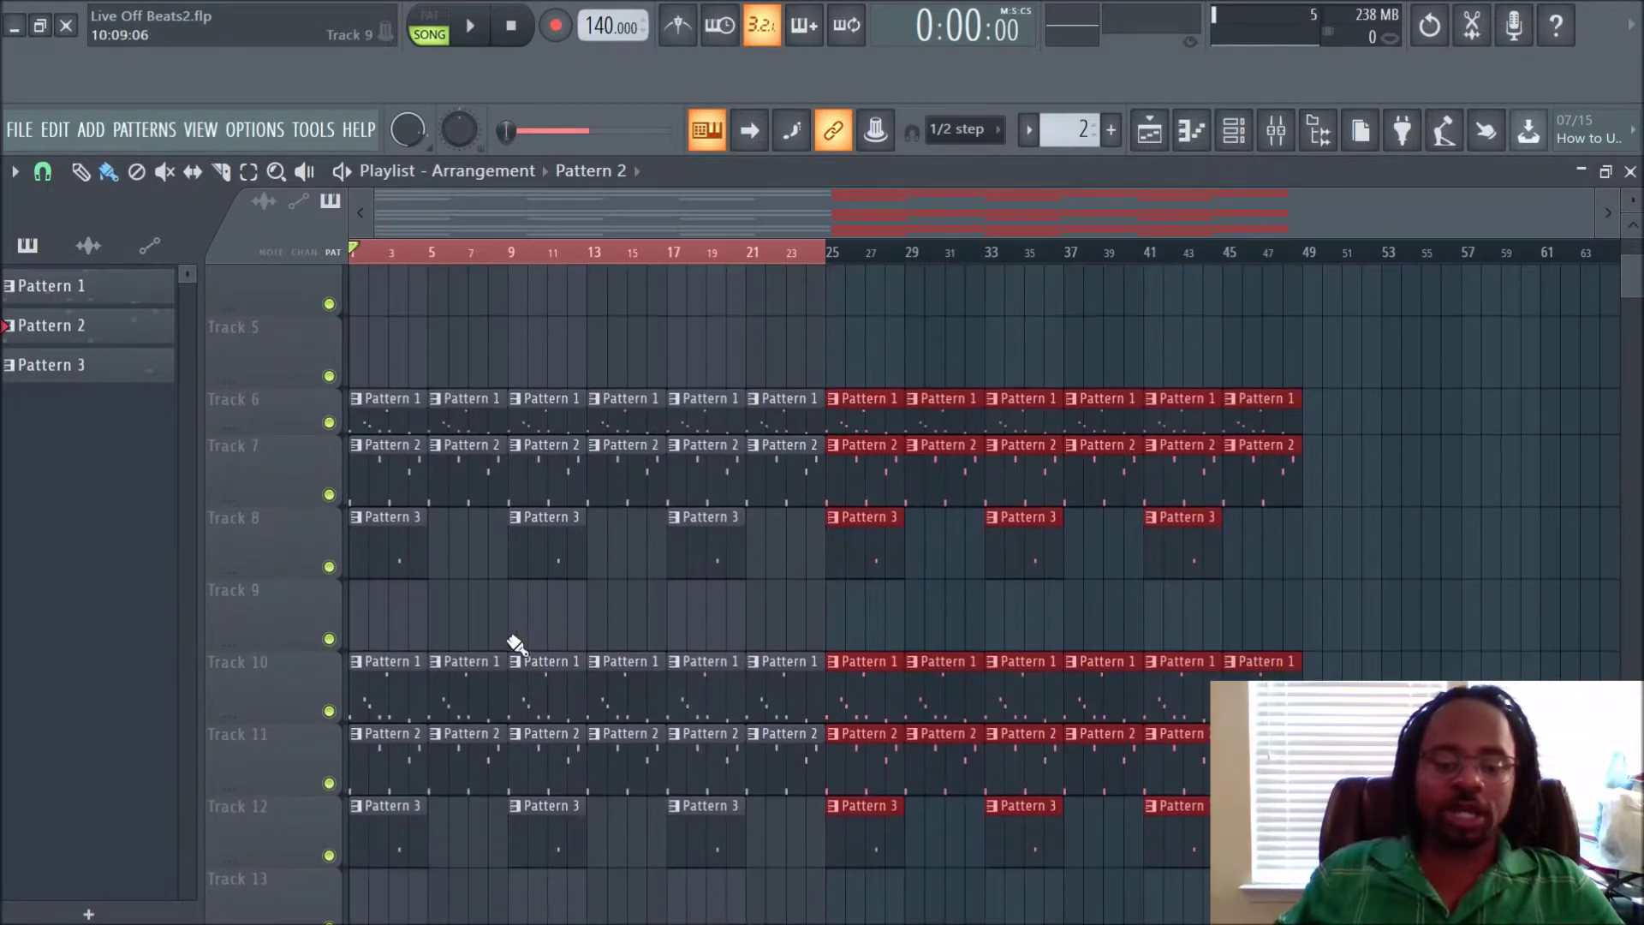
right_click(286, 749)
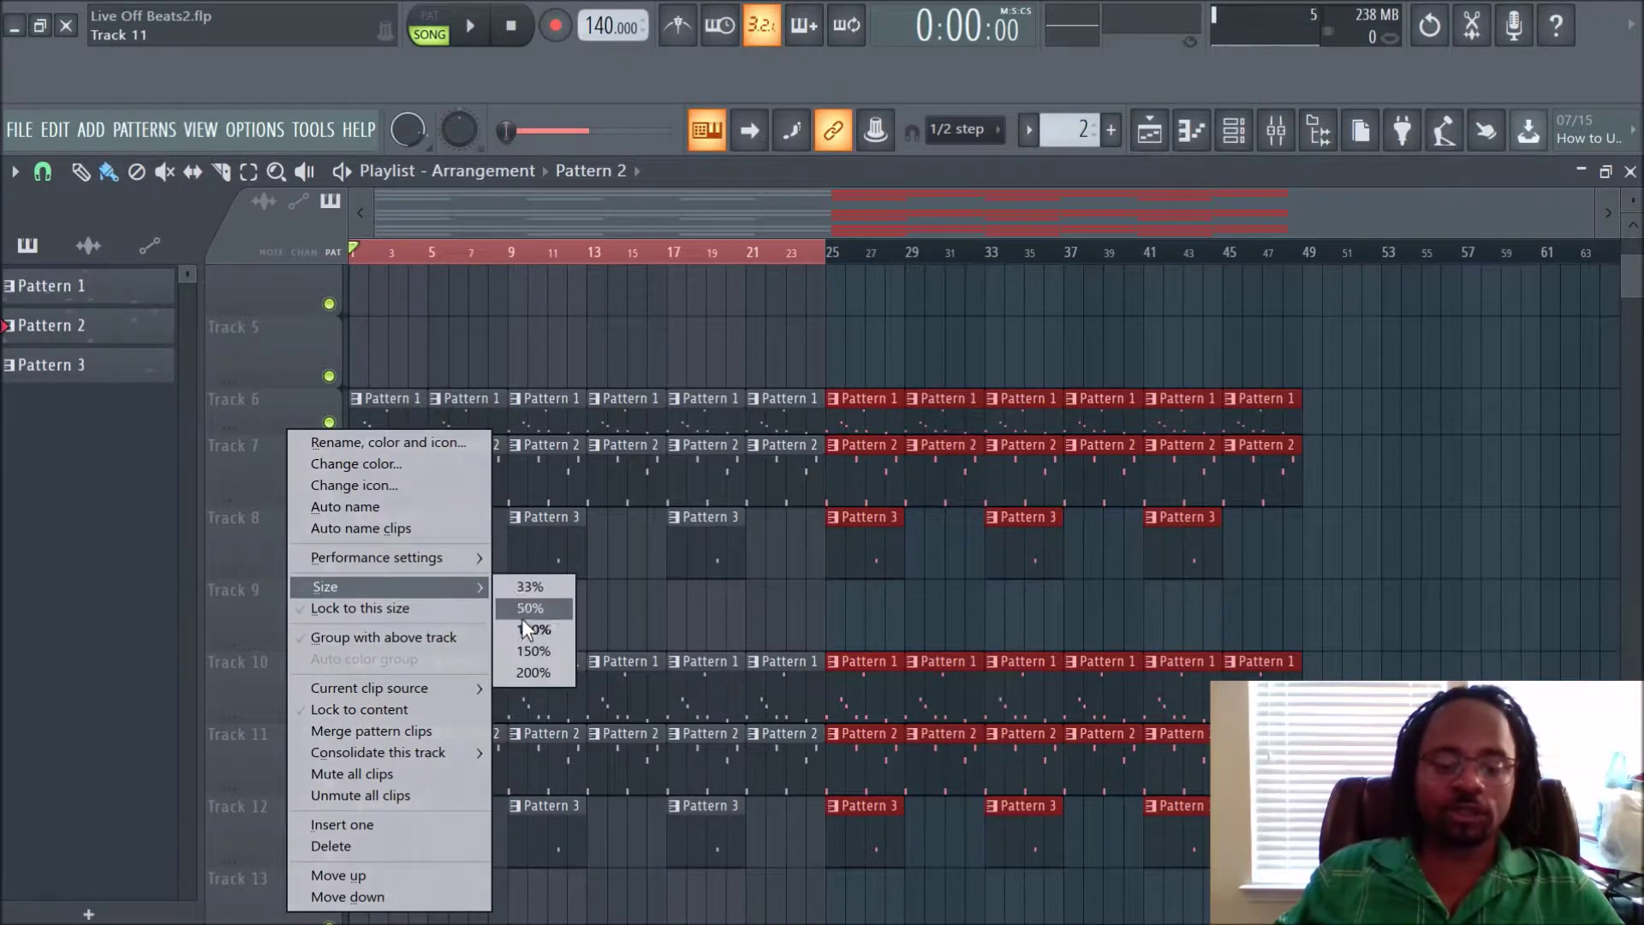
left_click(535, 651)
scroll(594, 770, "up", 4)
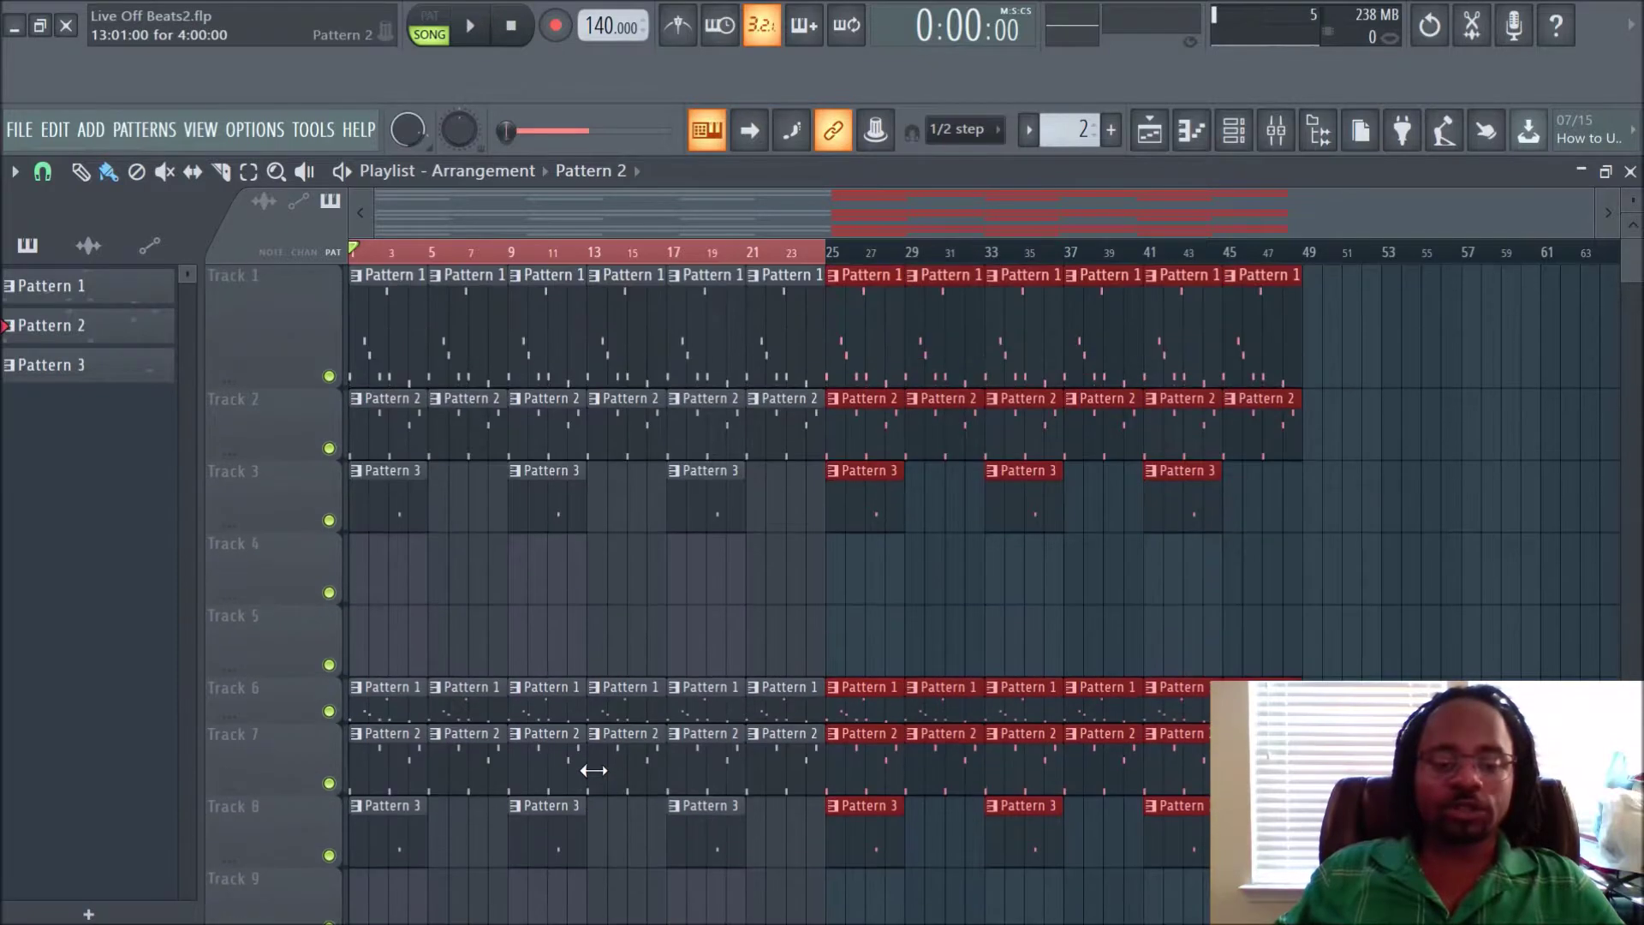
Set all playlist tracks to 200% through View > Resize all tracks in the playlist options.
left_click(16, 175)
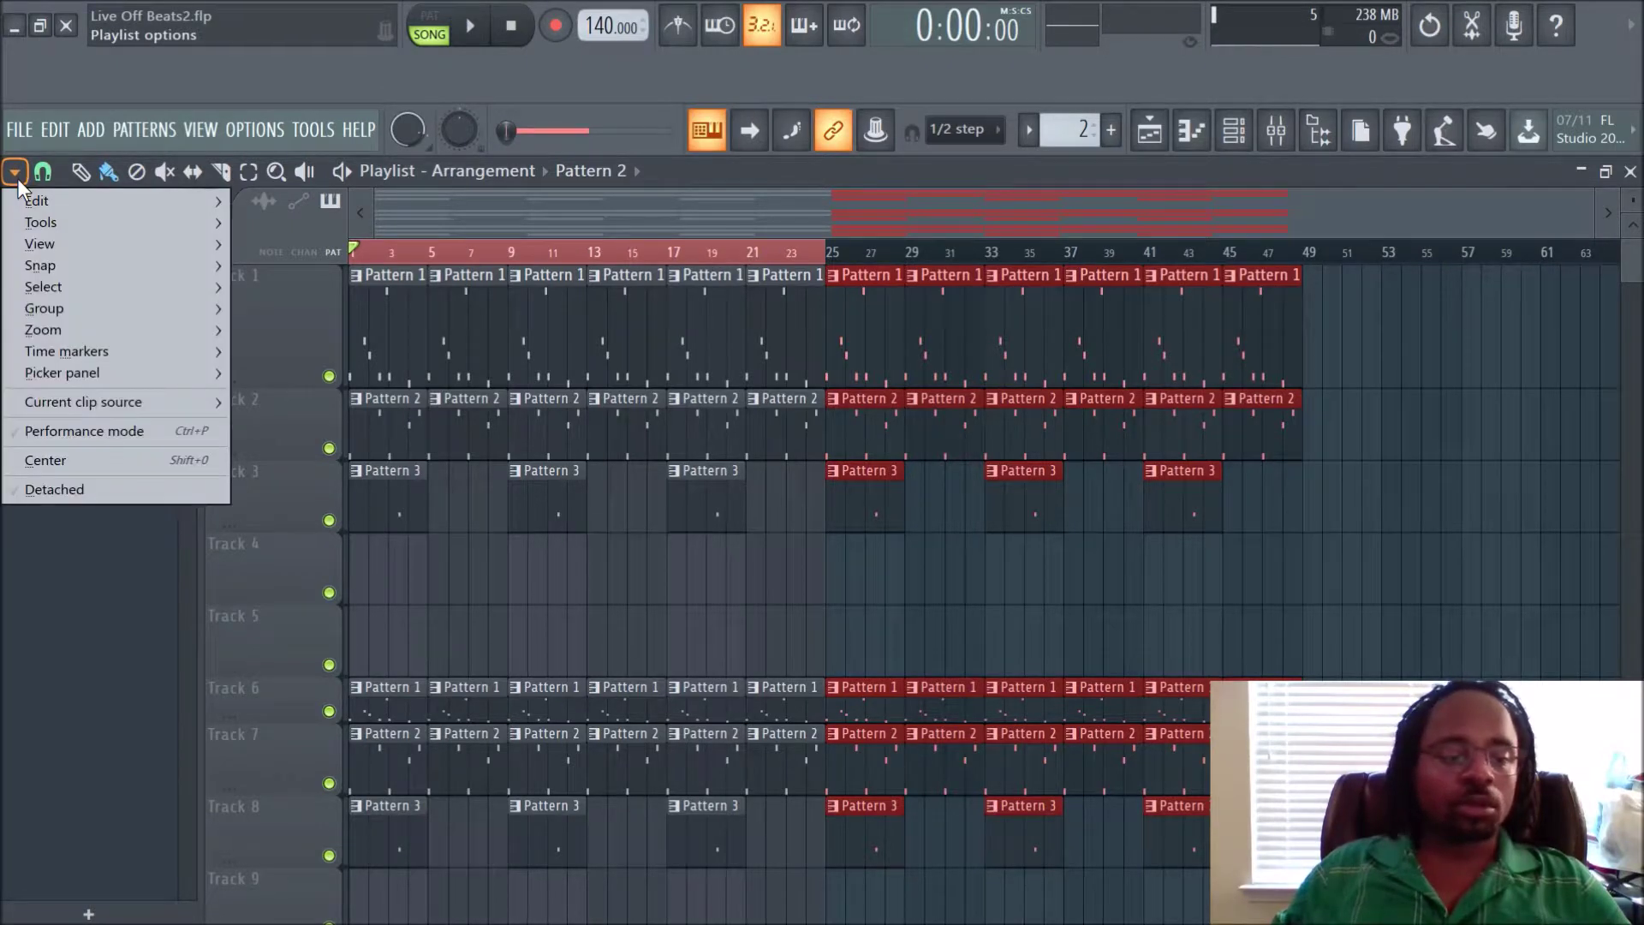
mouse_move(36, 243)
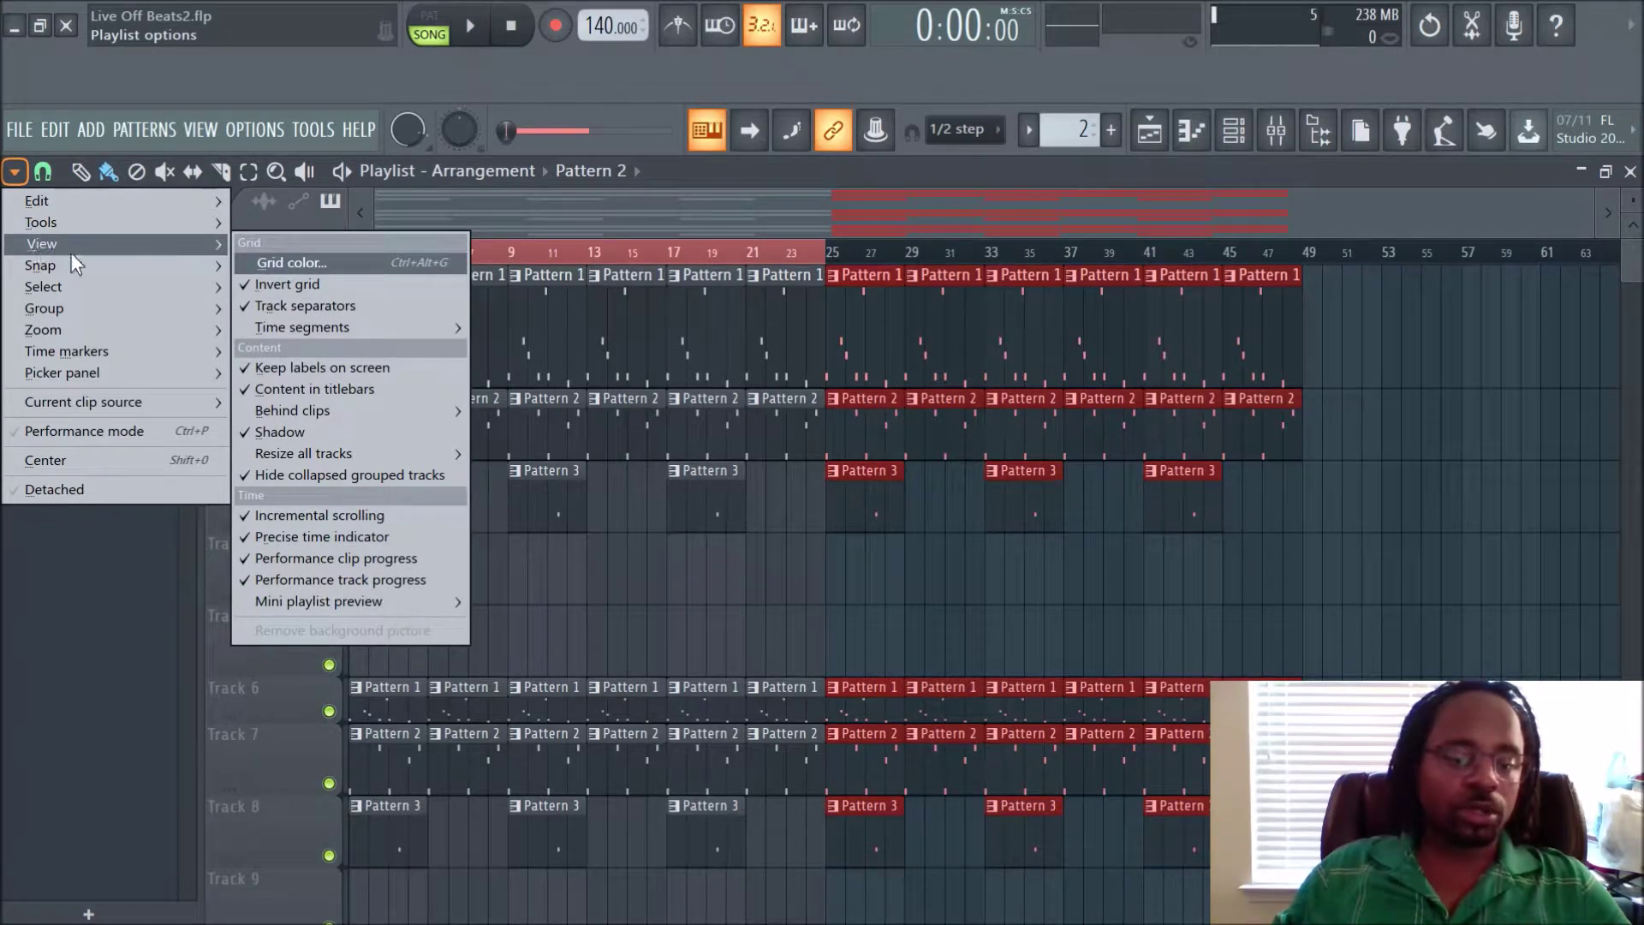
mouse_move(152, 248)
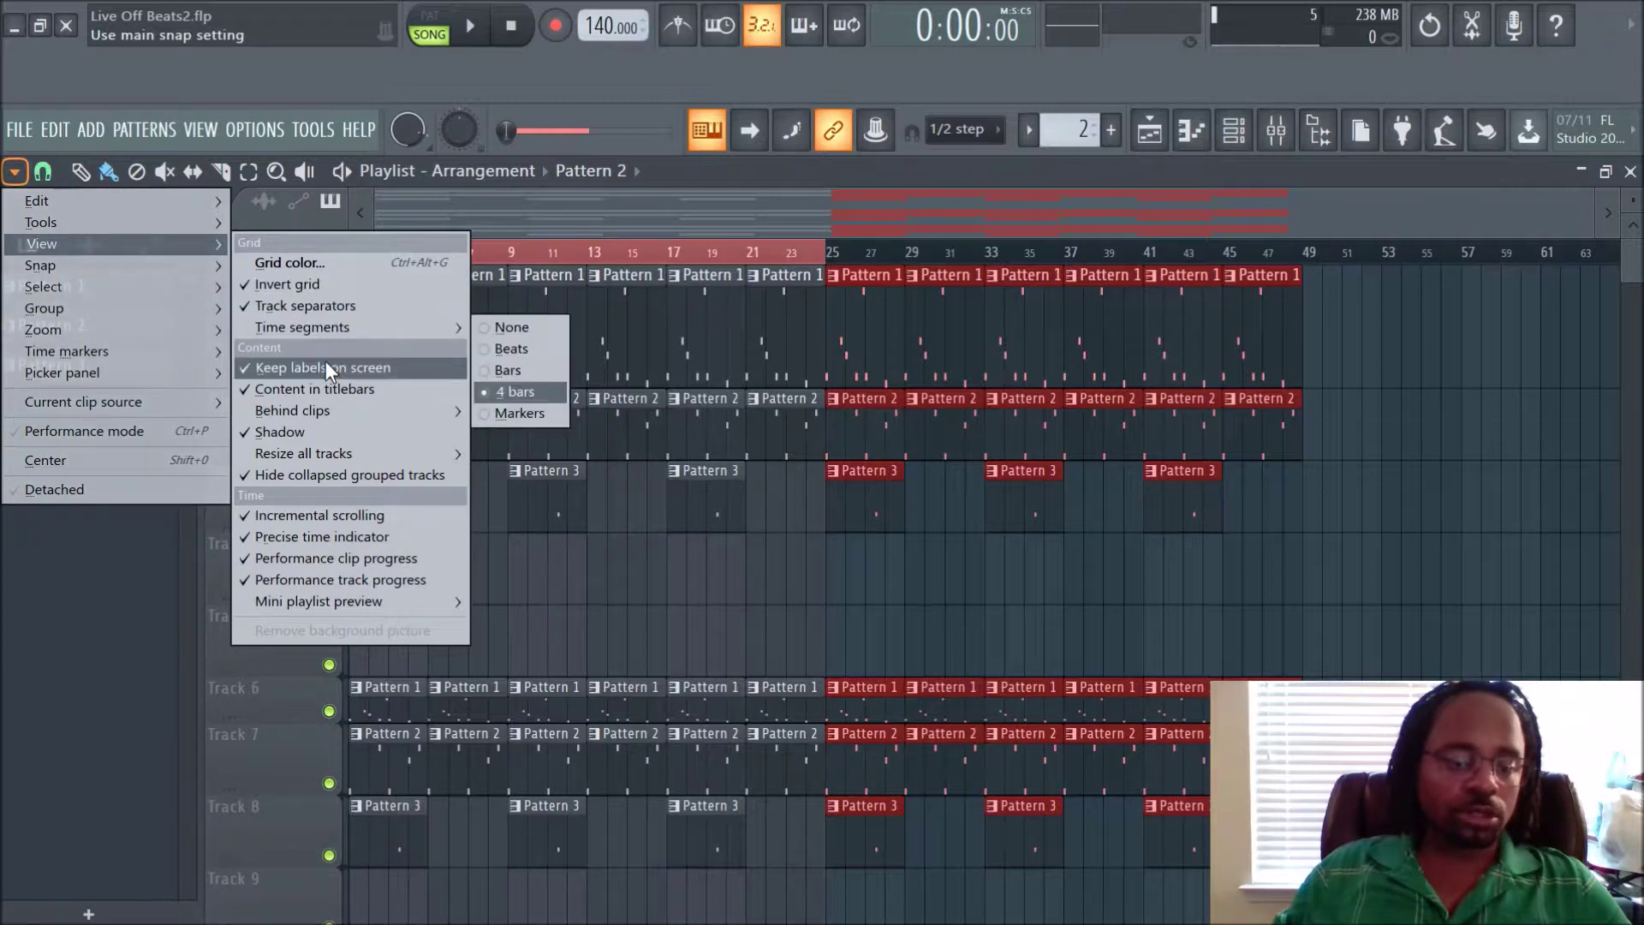
mouse_move(334, 454)
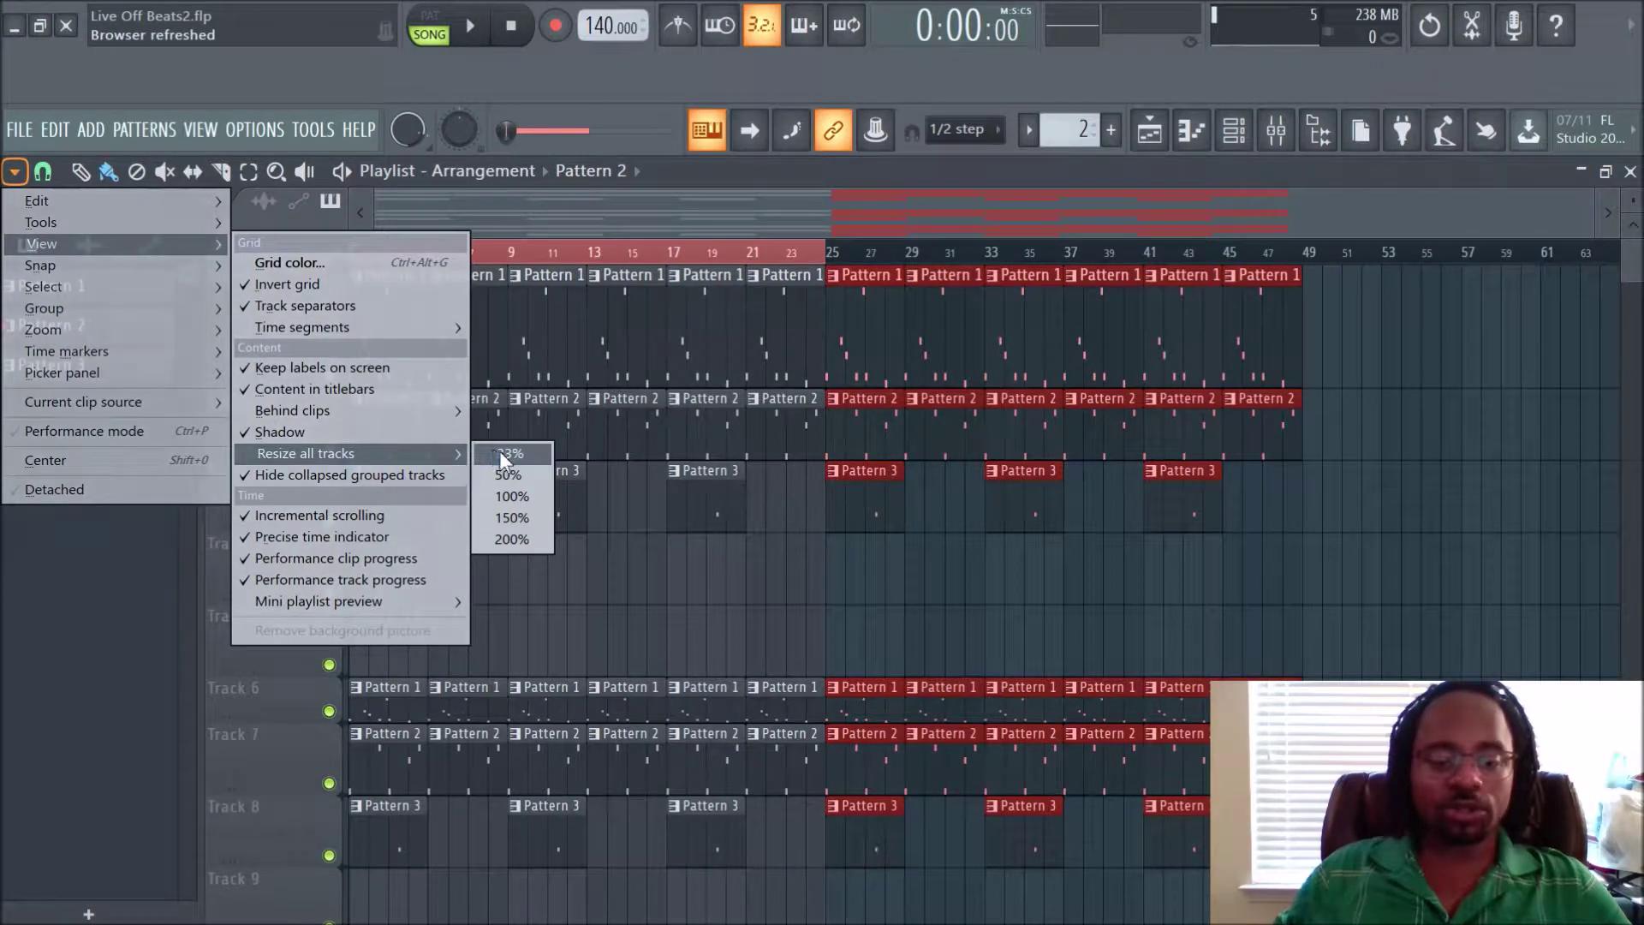
left_click(512, 539)
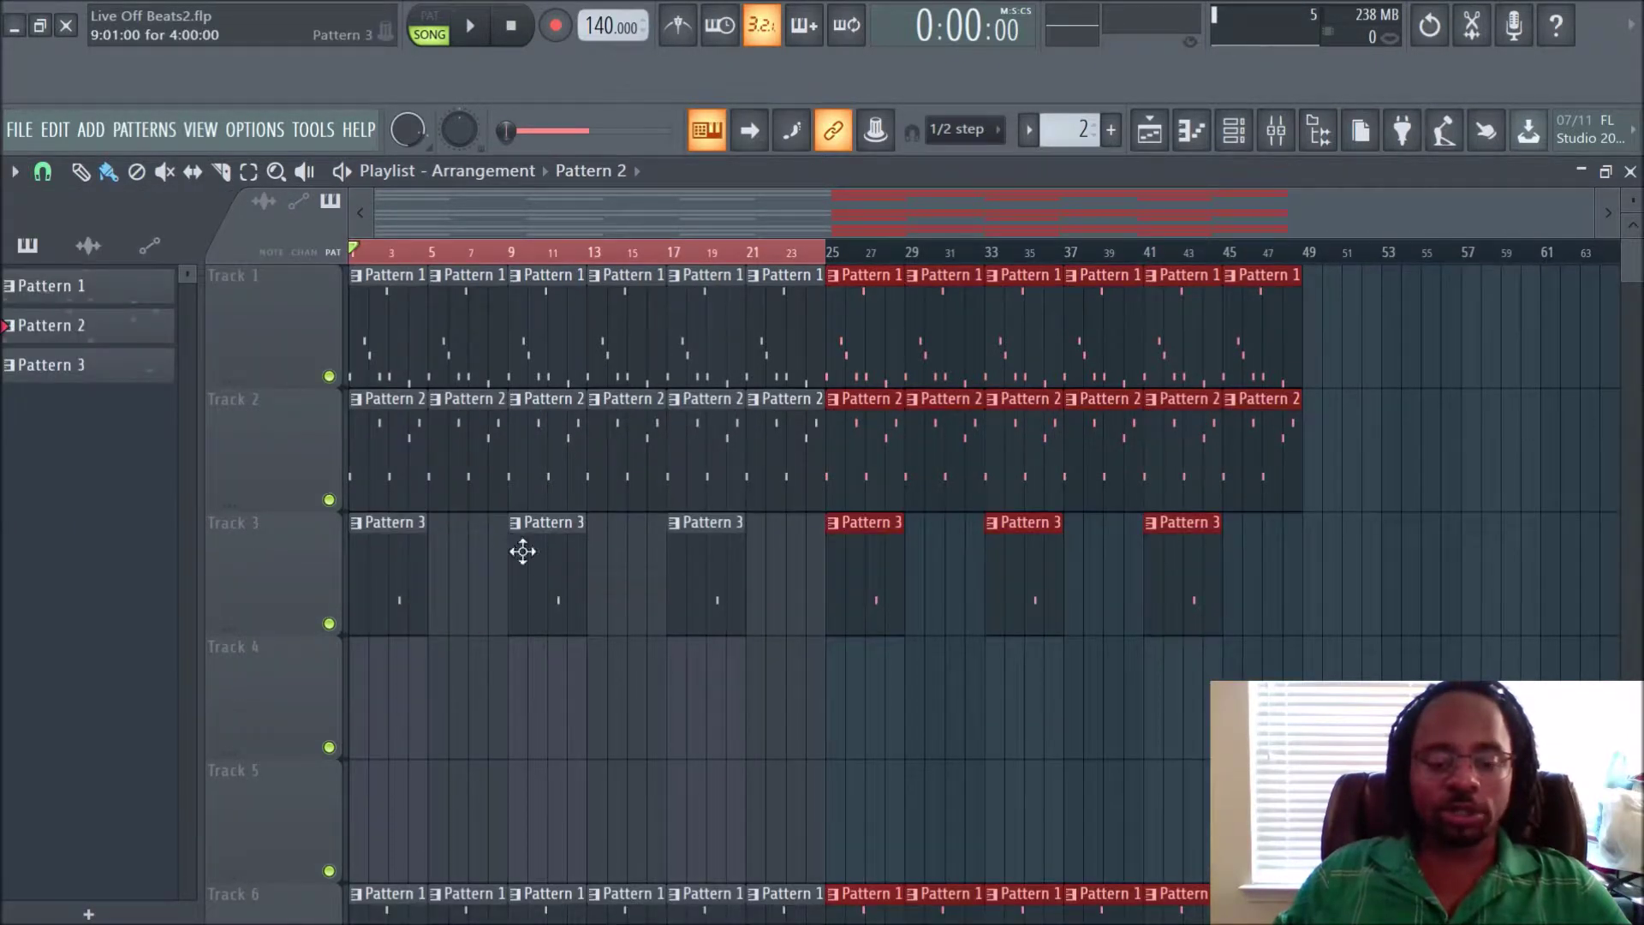
scroll(568, 355, "down", 8)
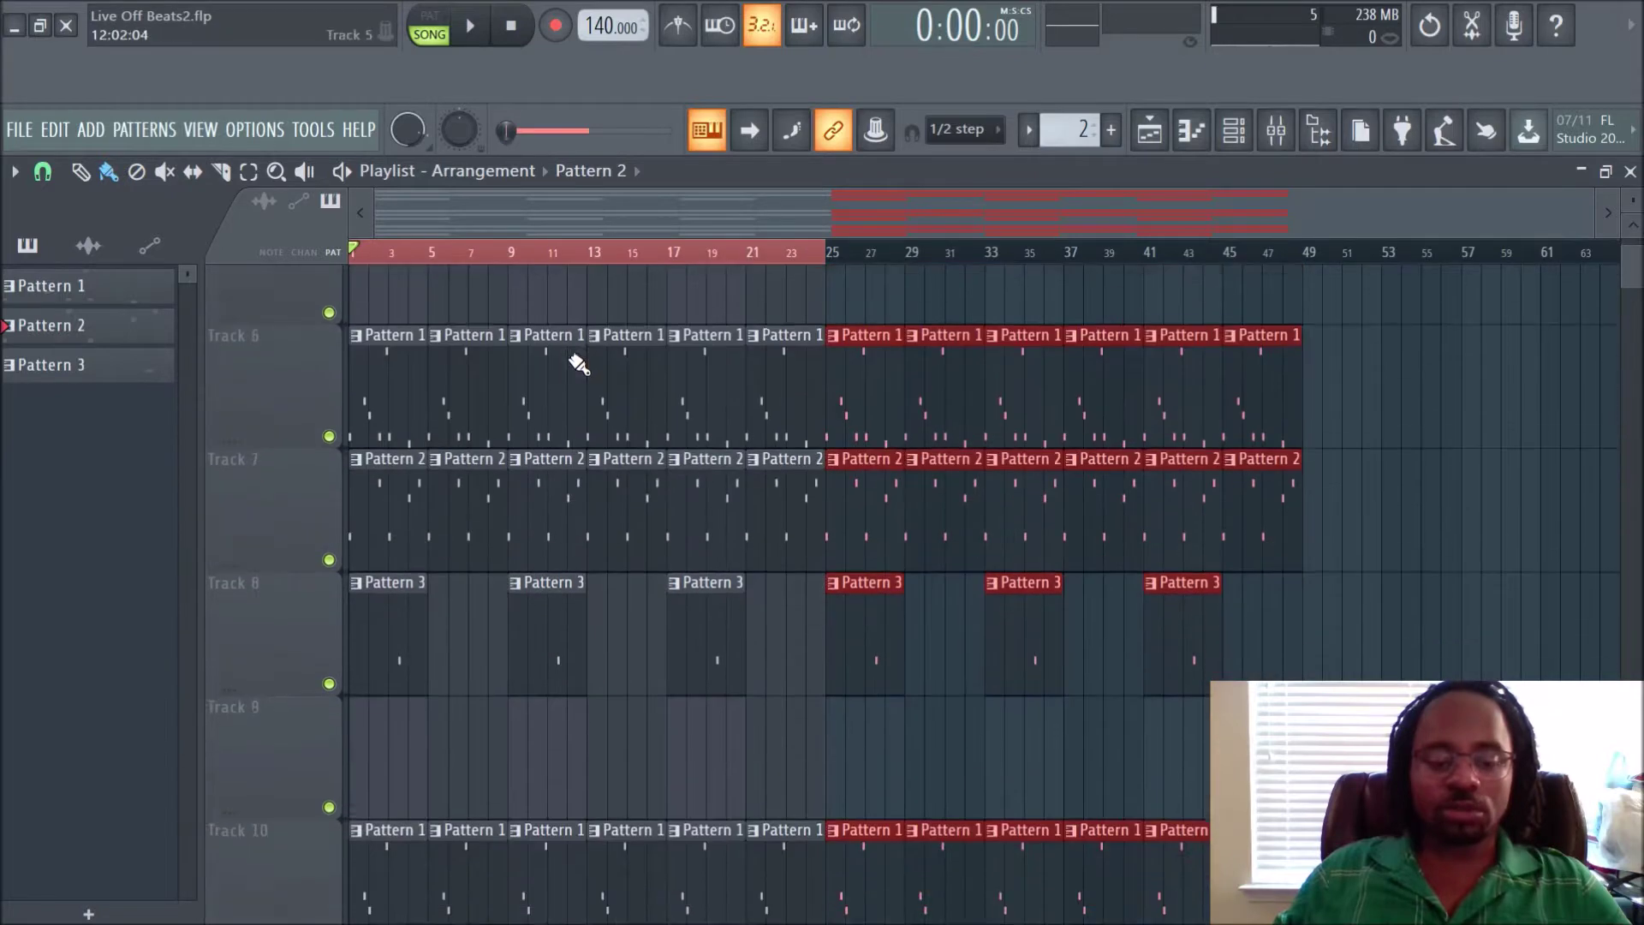
scroll(463, 492, "down", 5)
scroll(495, 514, "up", 2)
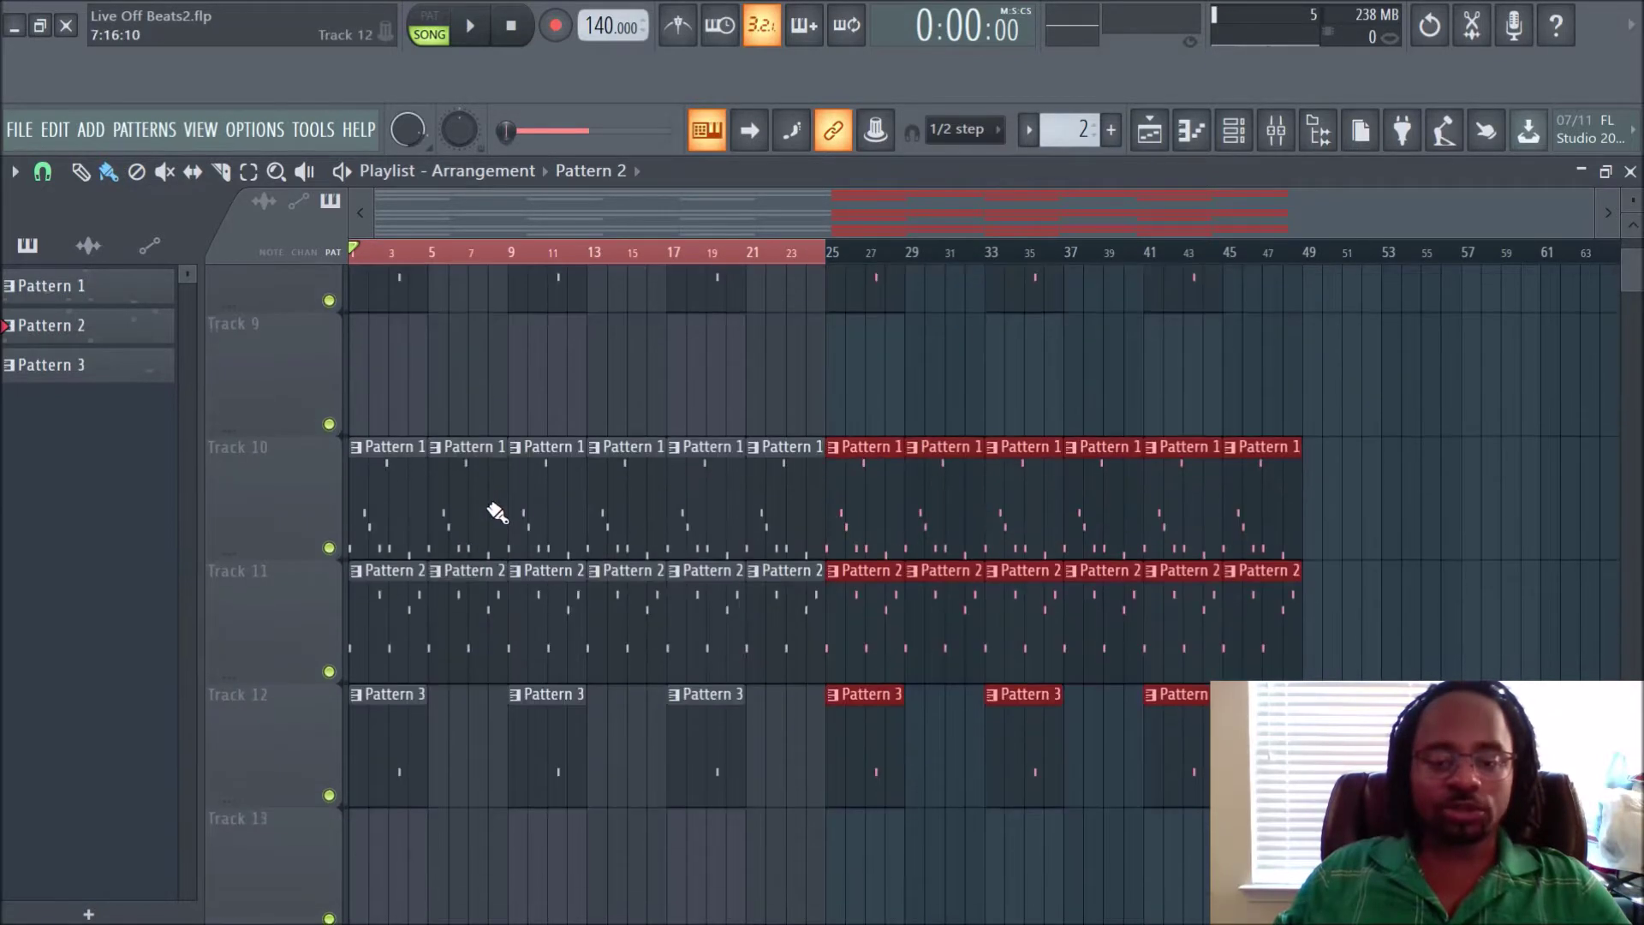
scroll(814, 591, "up", 2)
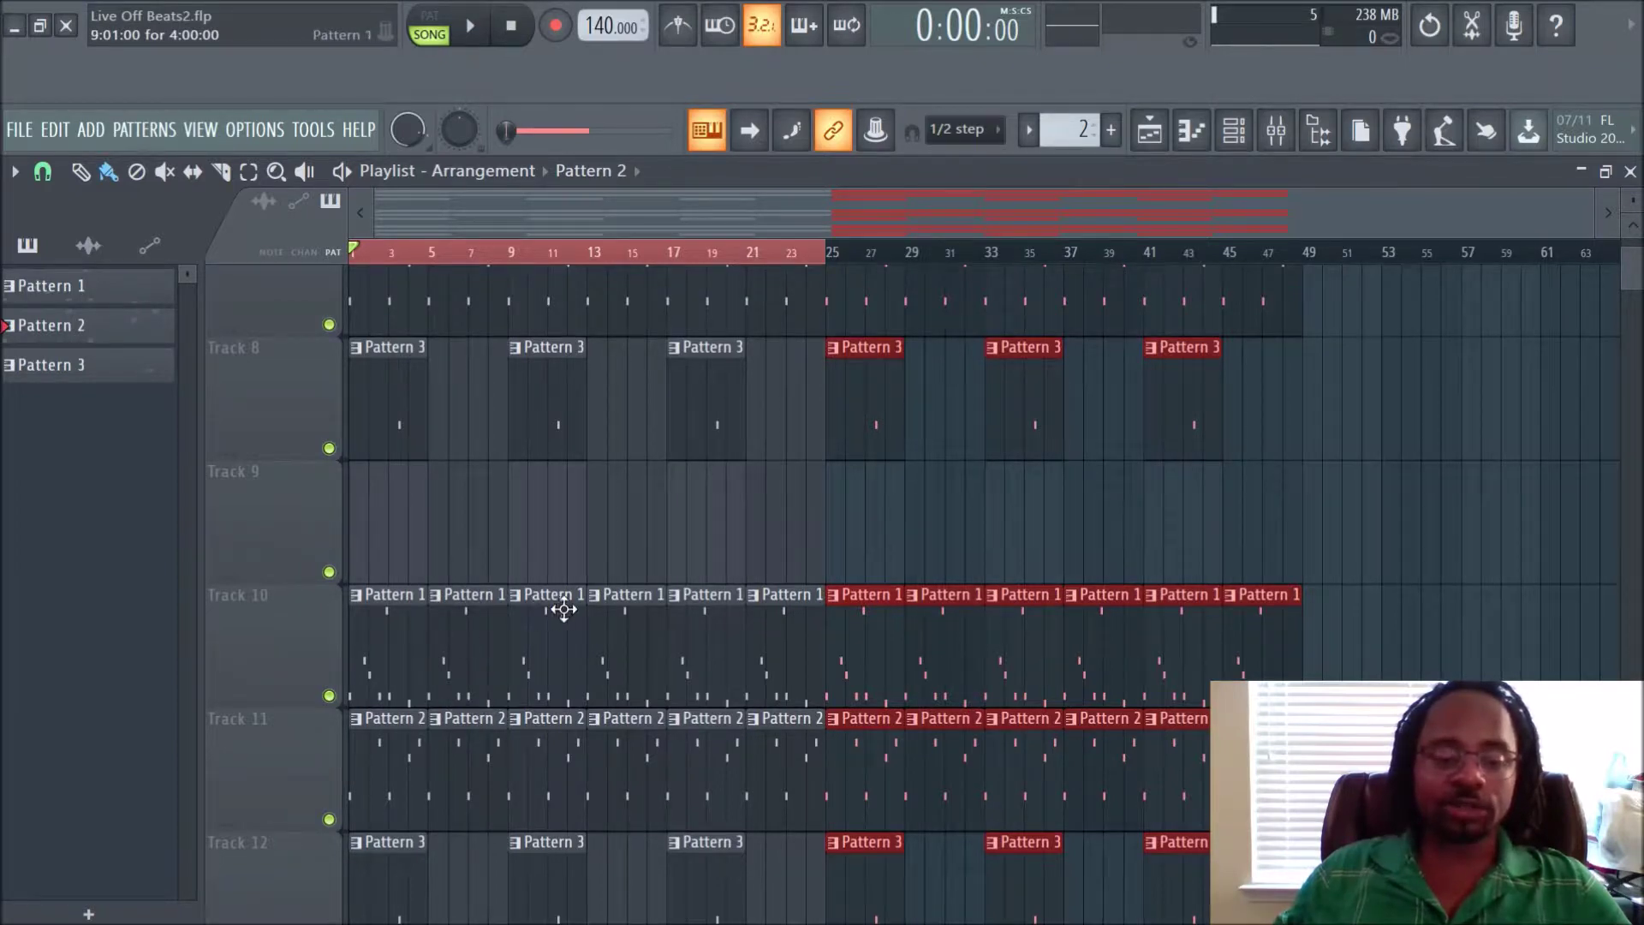
scroll(564, 609, "up", 4)
scroll(624, 607, "up", 3)
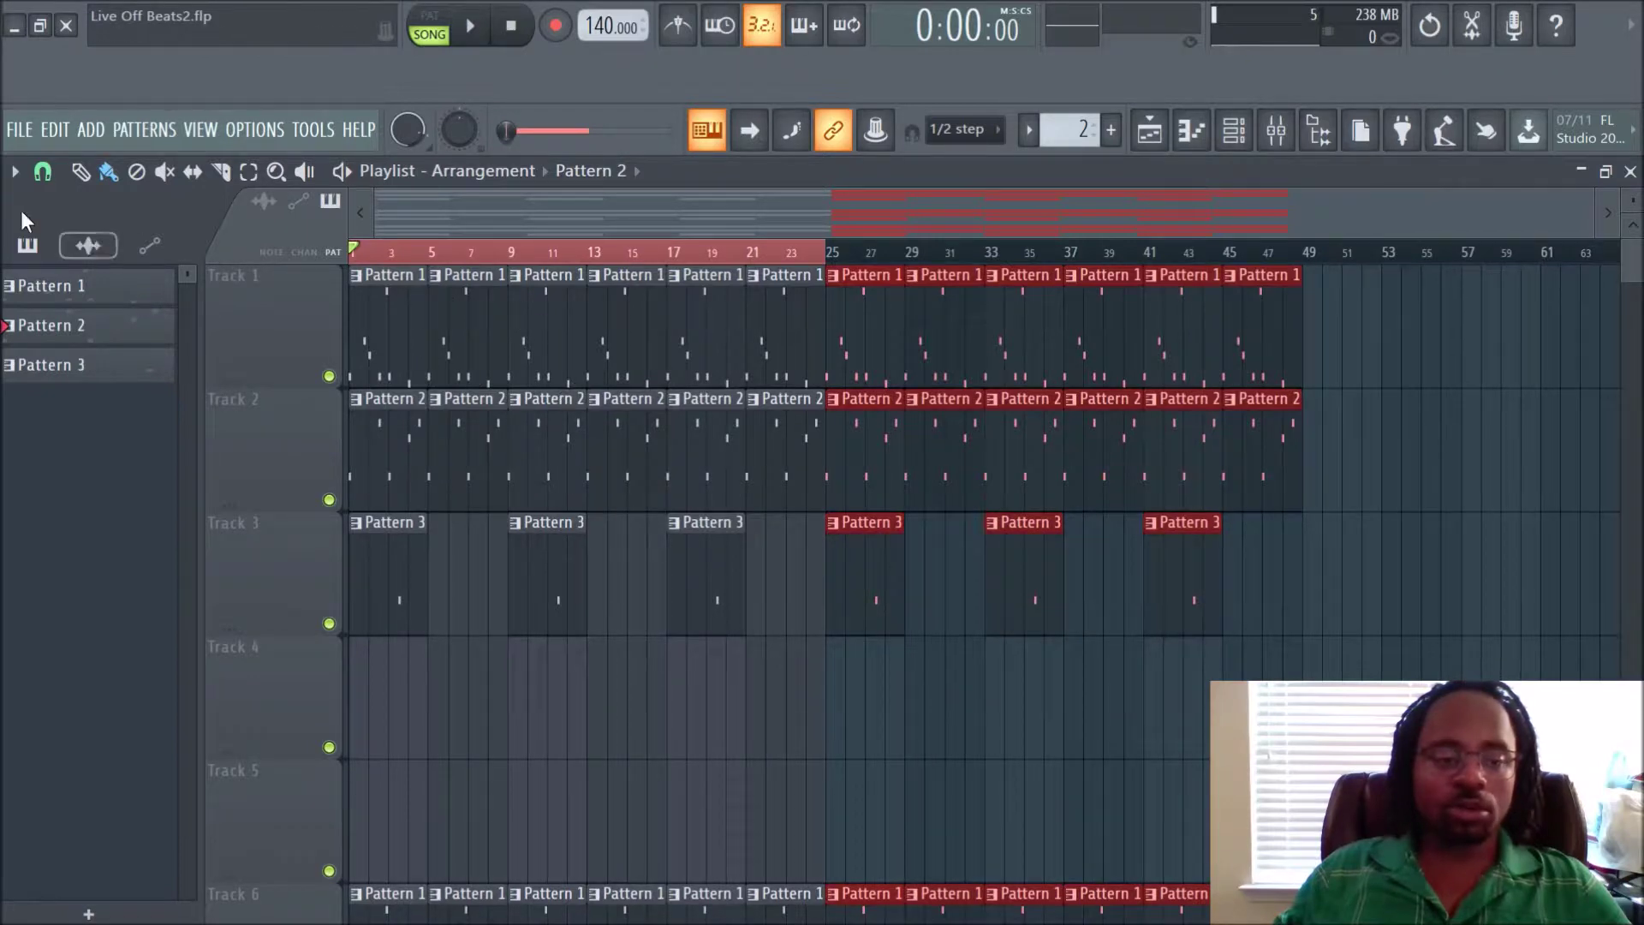
Shrink all playlist tracks to 33% height with View > Resize all tracks.
left_click(14, 172)
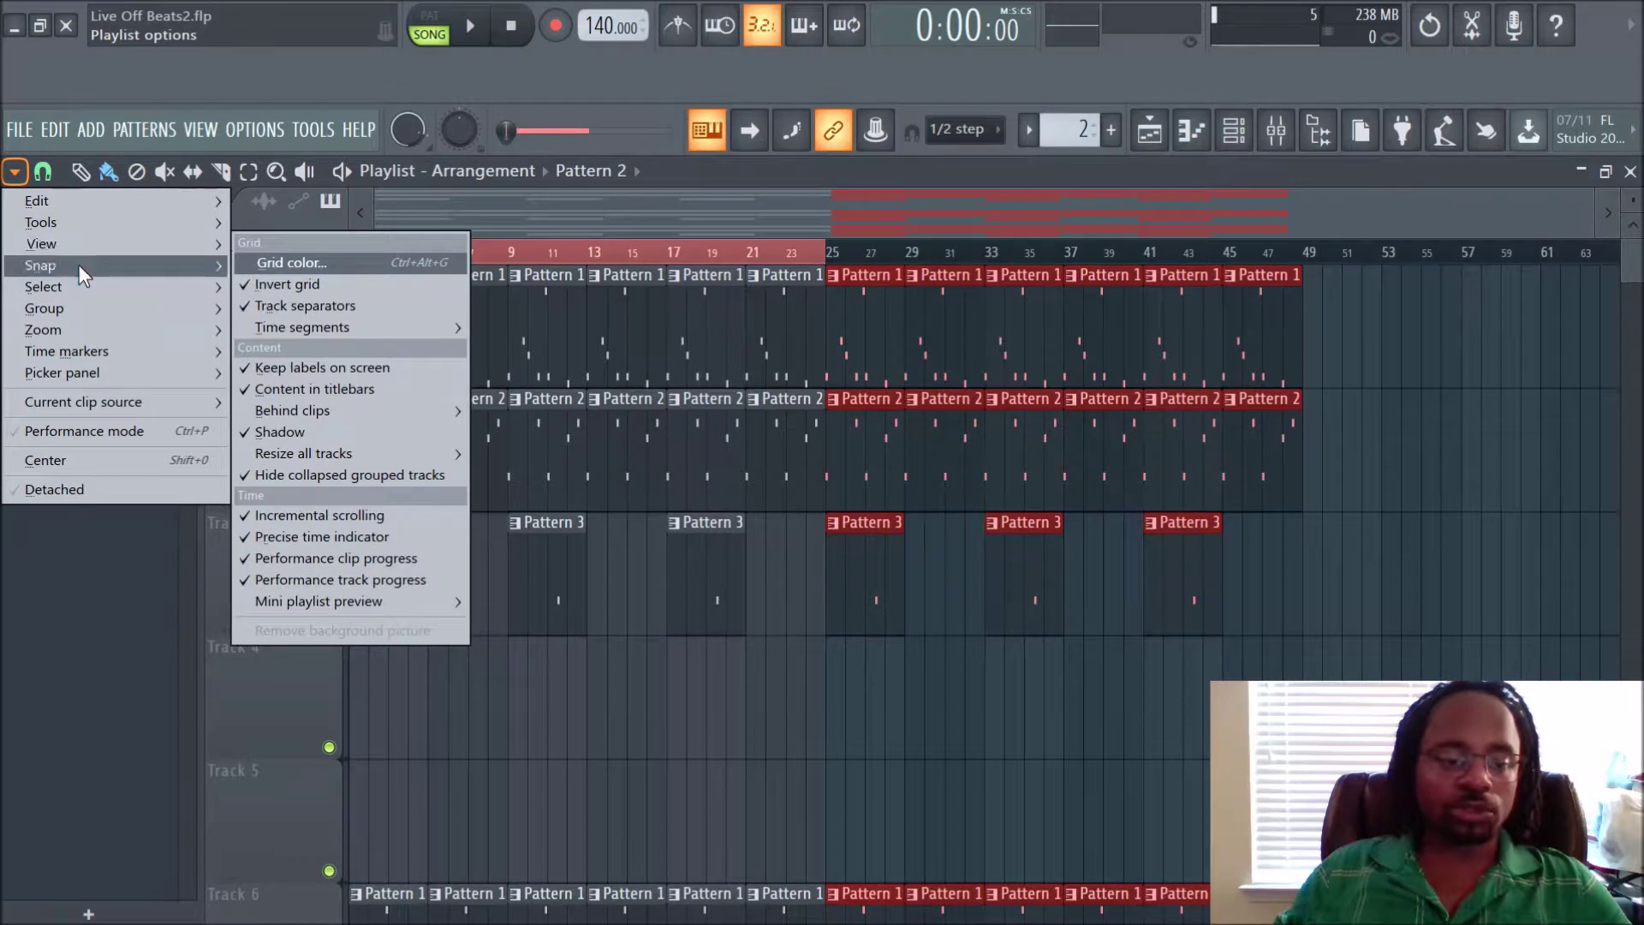
mouse_move(13, 195)
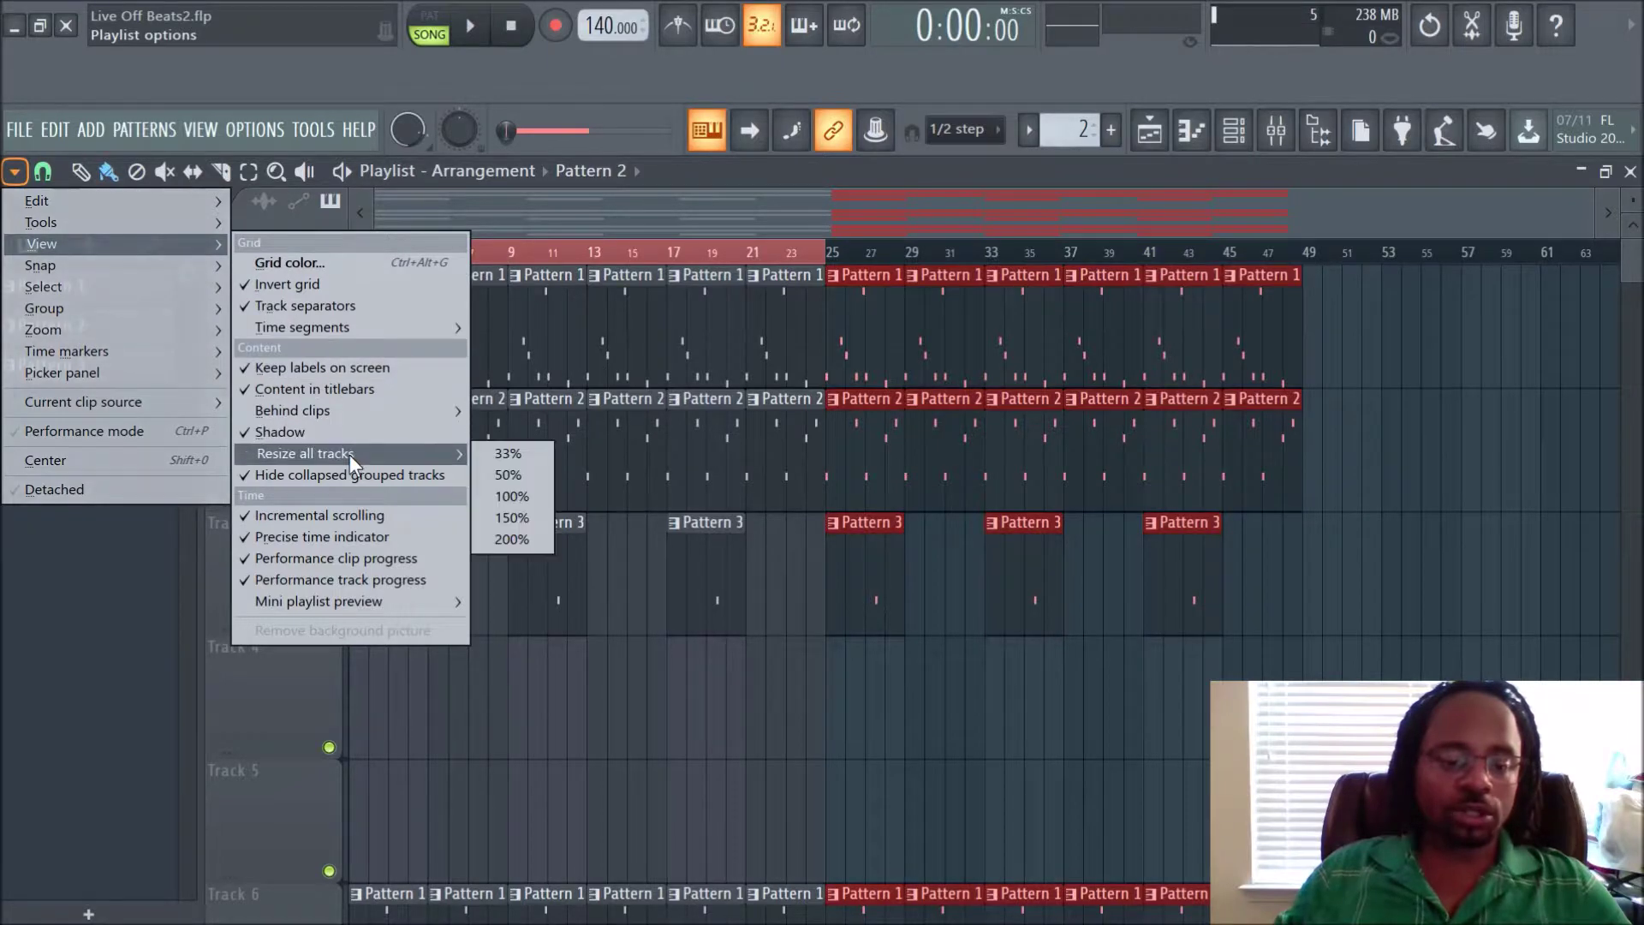
left_click(497, 456)
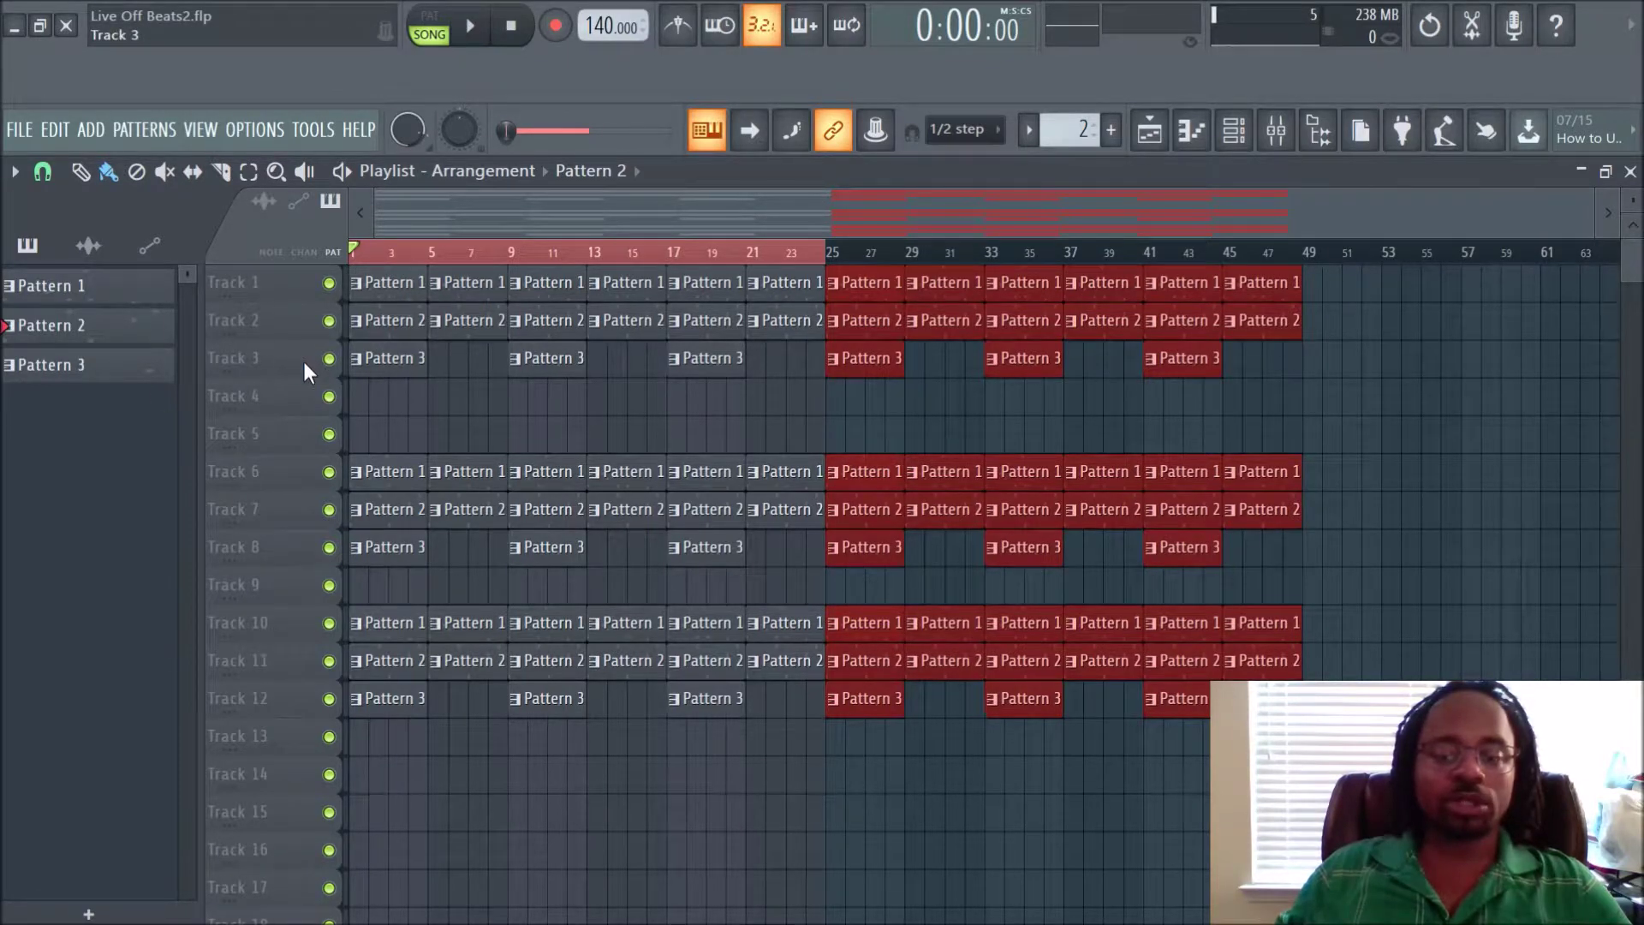
left_click(15, 171)
Choose 100% under View > Resize all tracks to restore every track's height.
mouse_move(64, 247)
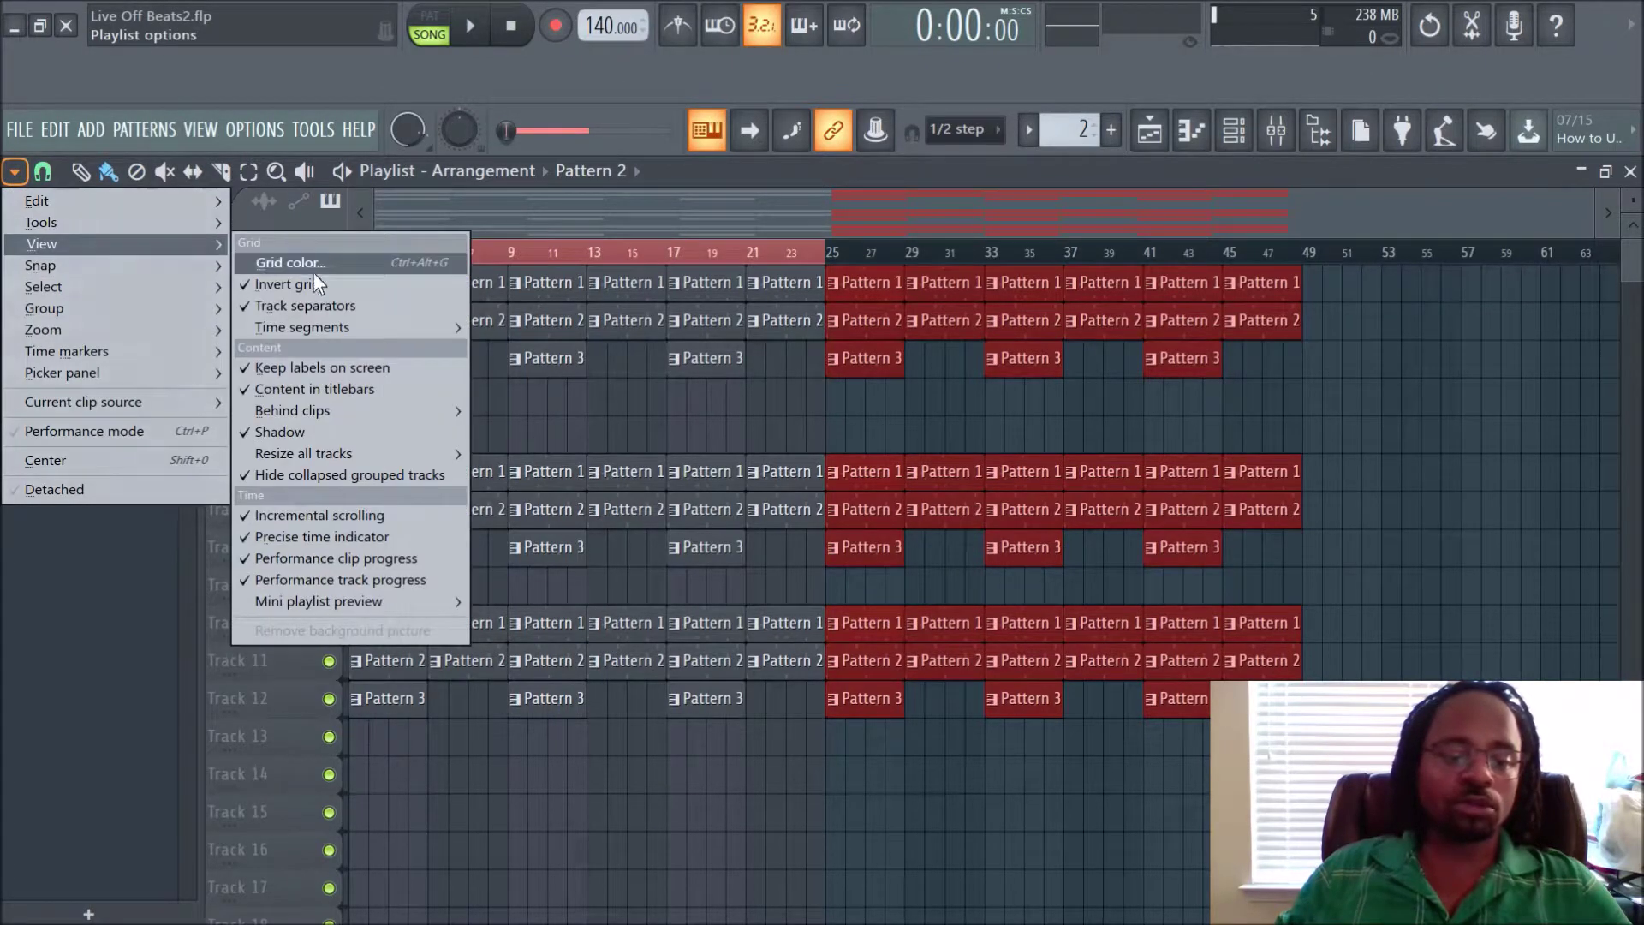
mouse_move(333, 461)
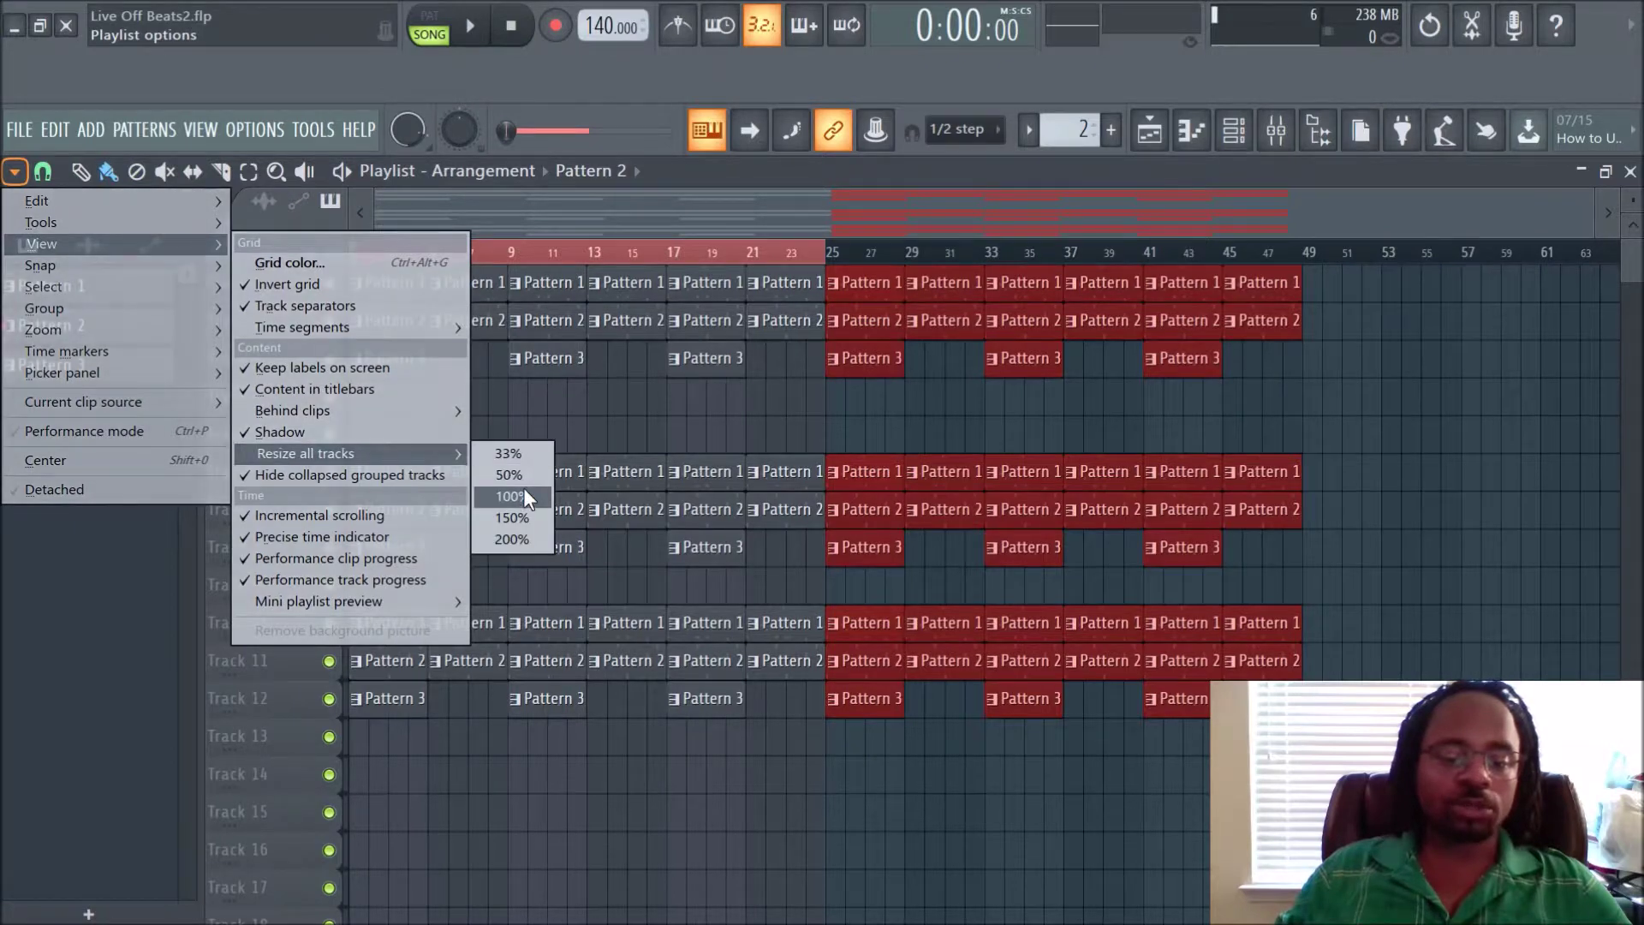
left_click(522, 487)
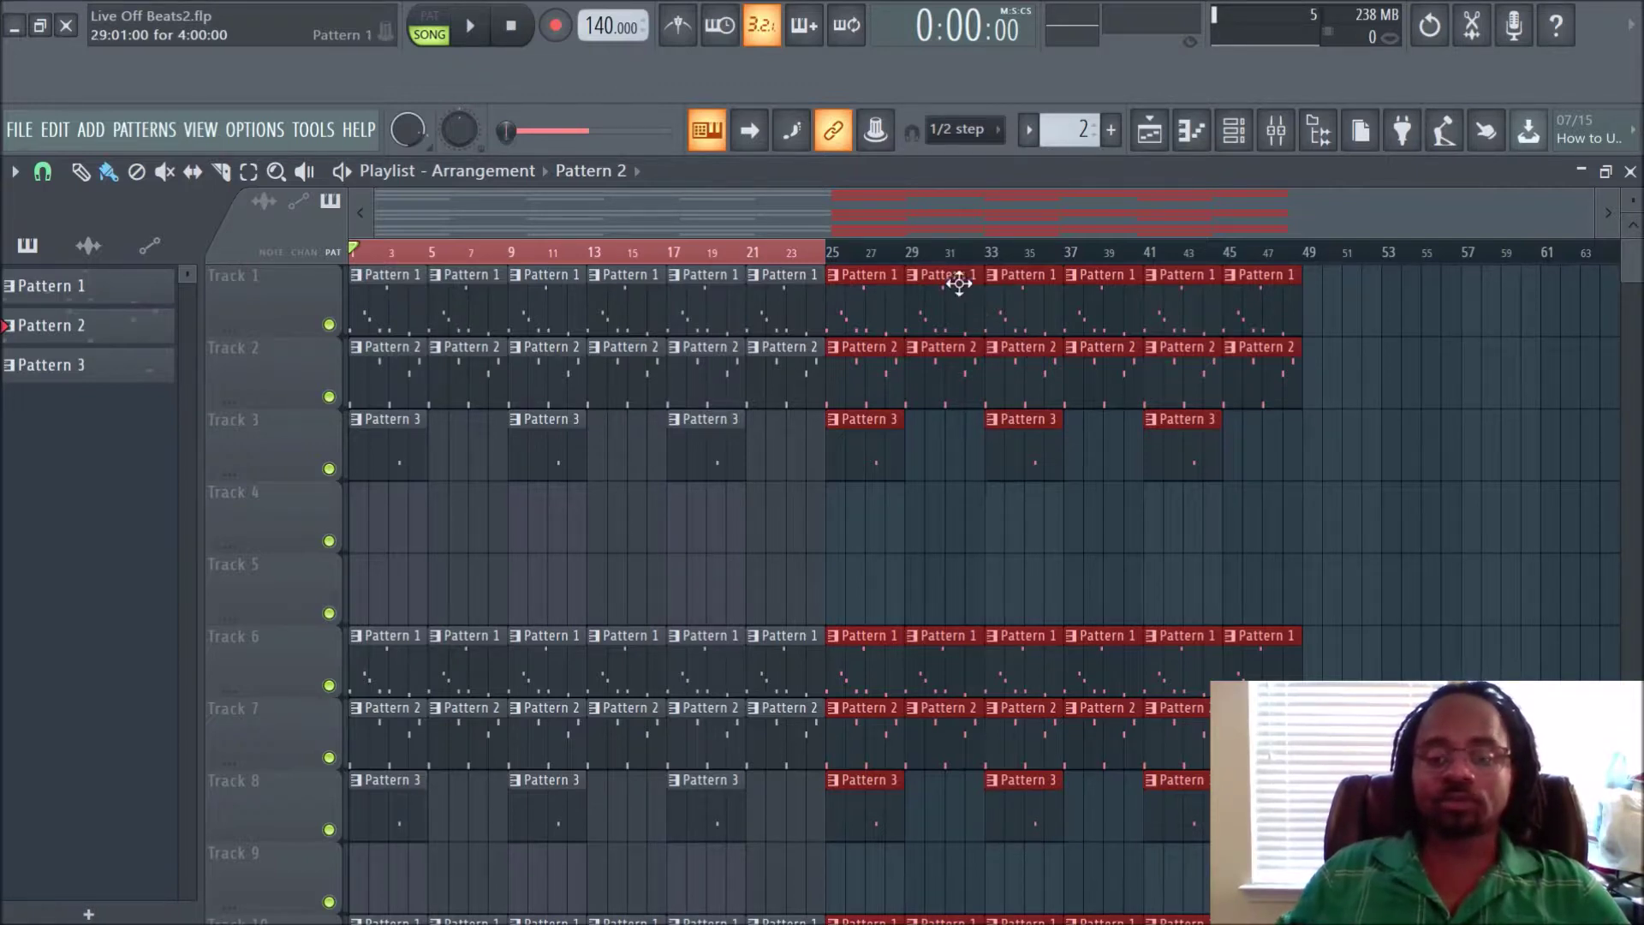
scroll(793, 239, "up", 6)
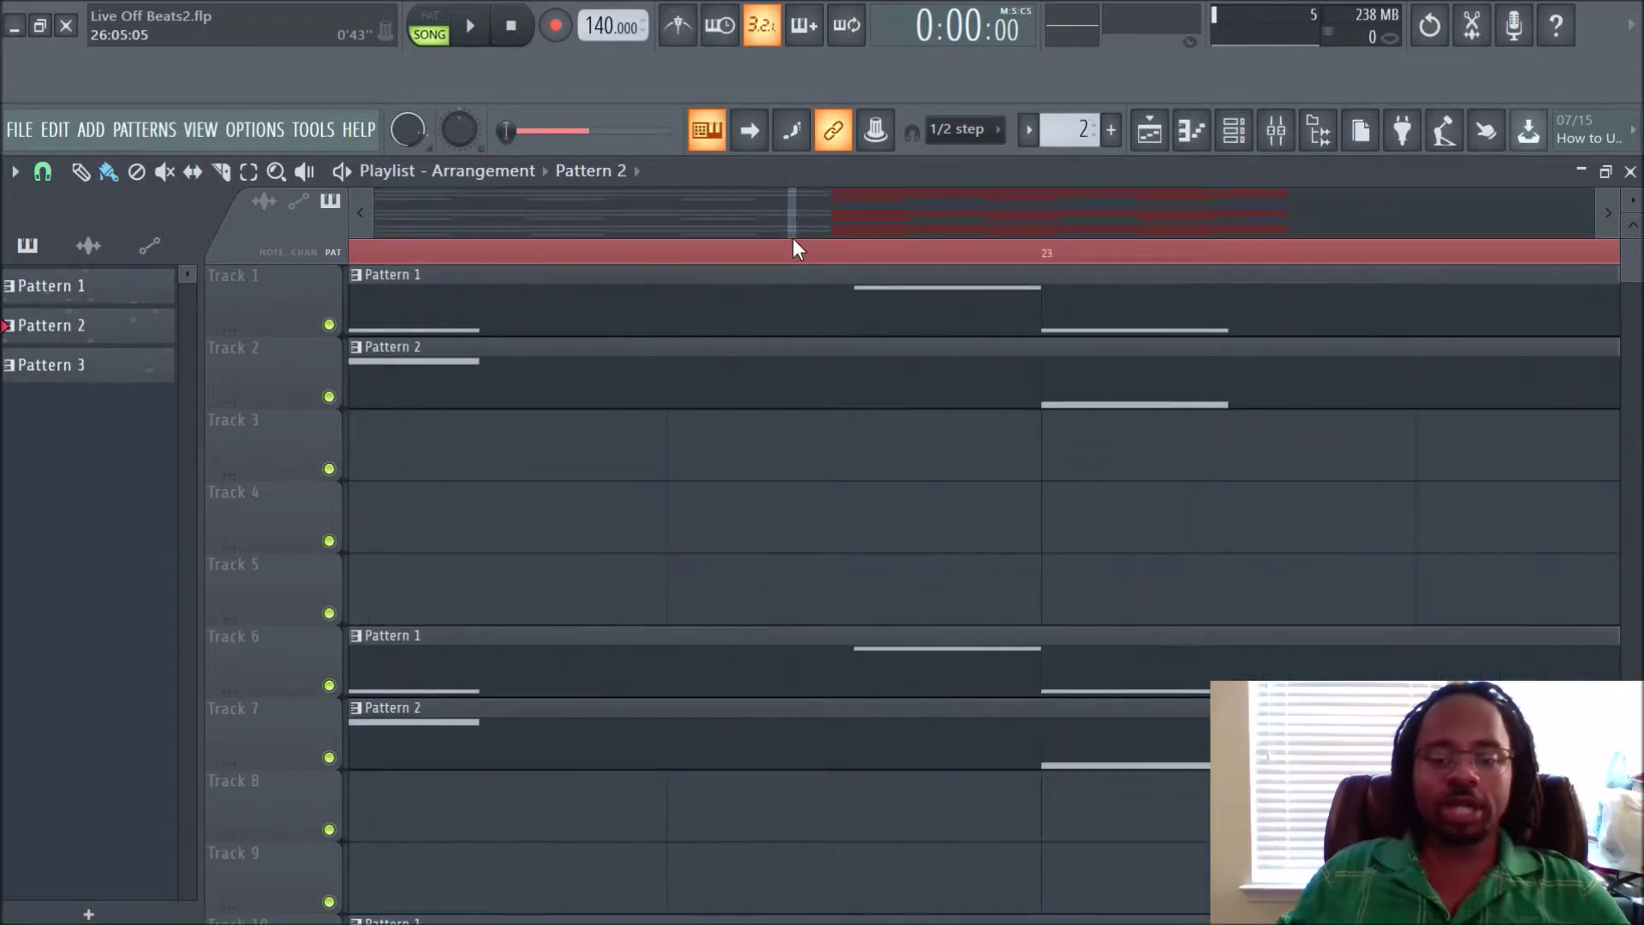
left_click(1149, 133)
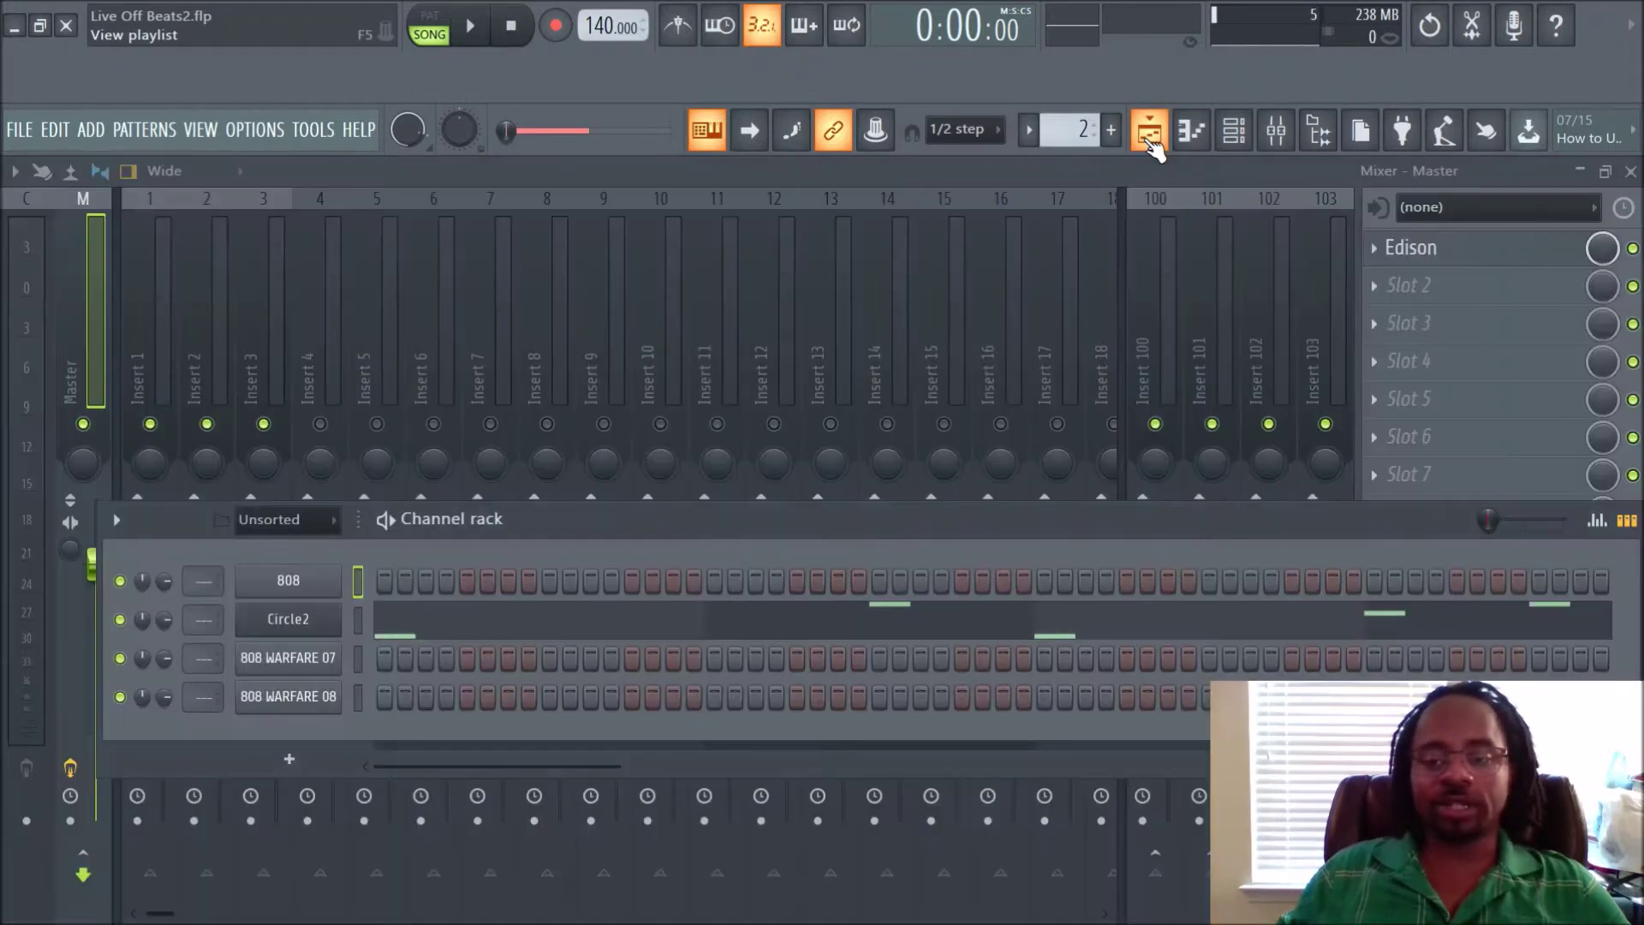
left_click(1149, 136)
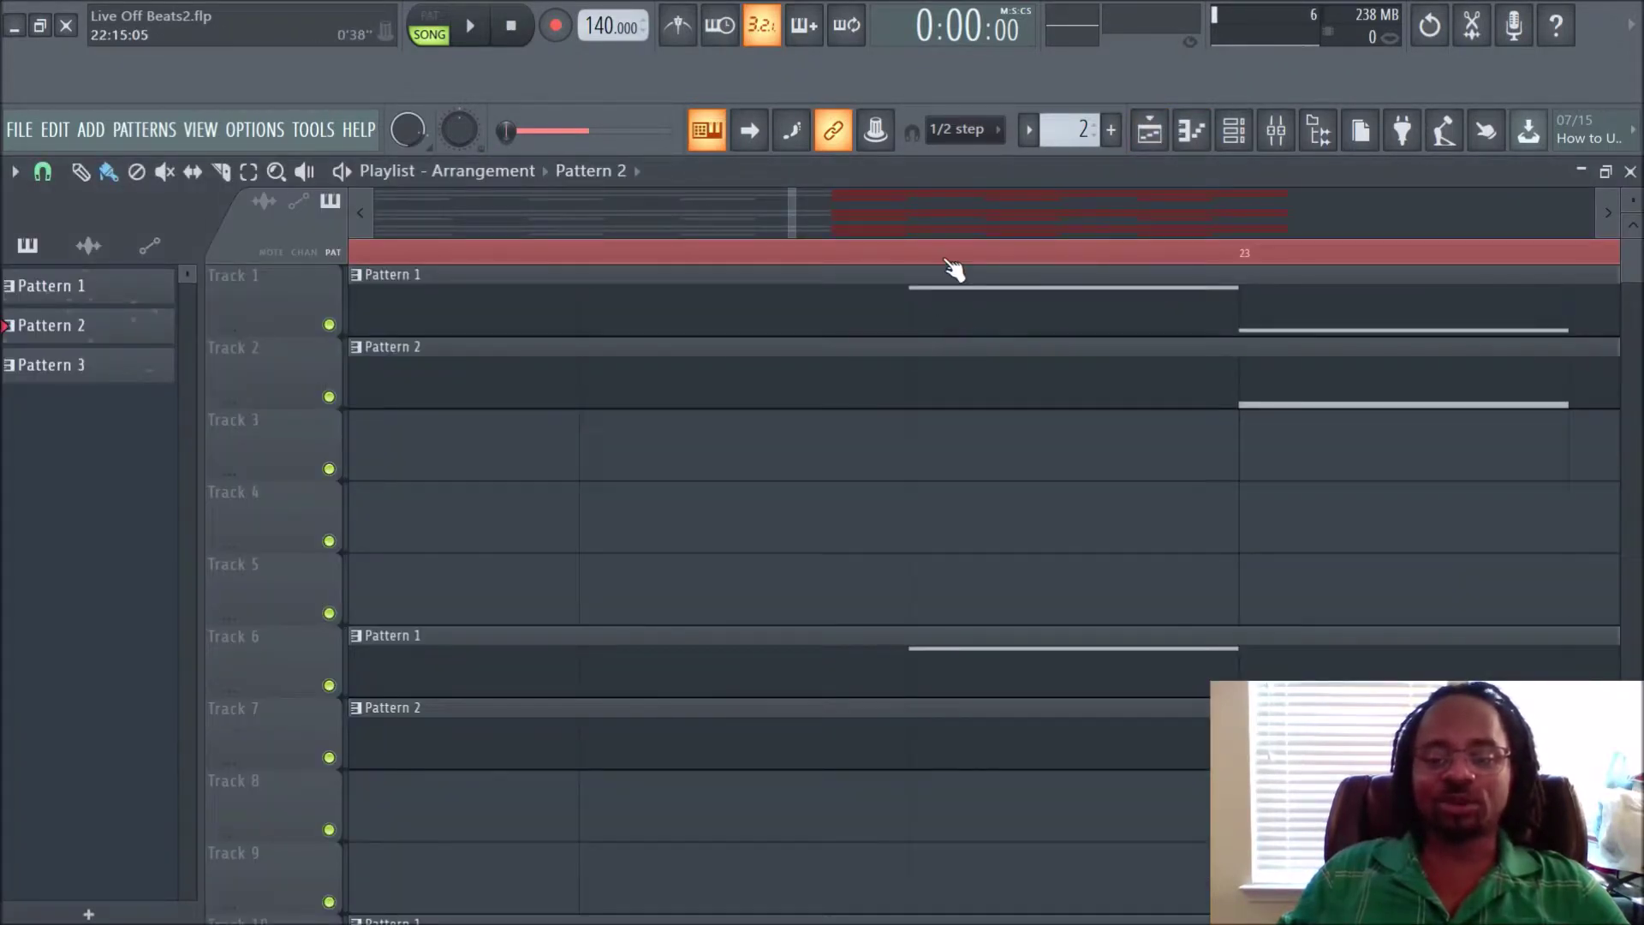
scroll(954, 268, "down", 6)
scroll(954, 266, "down", 6)
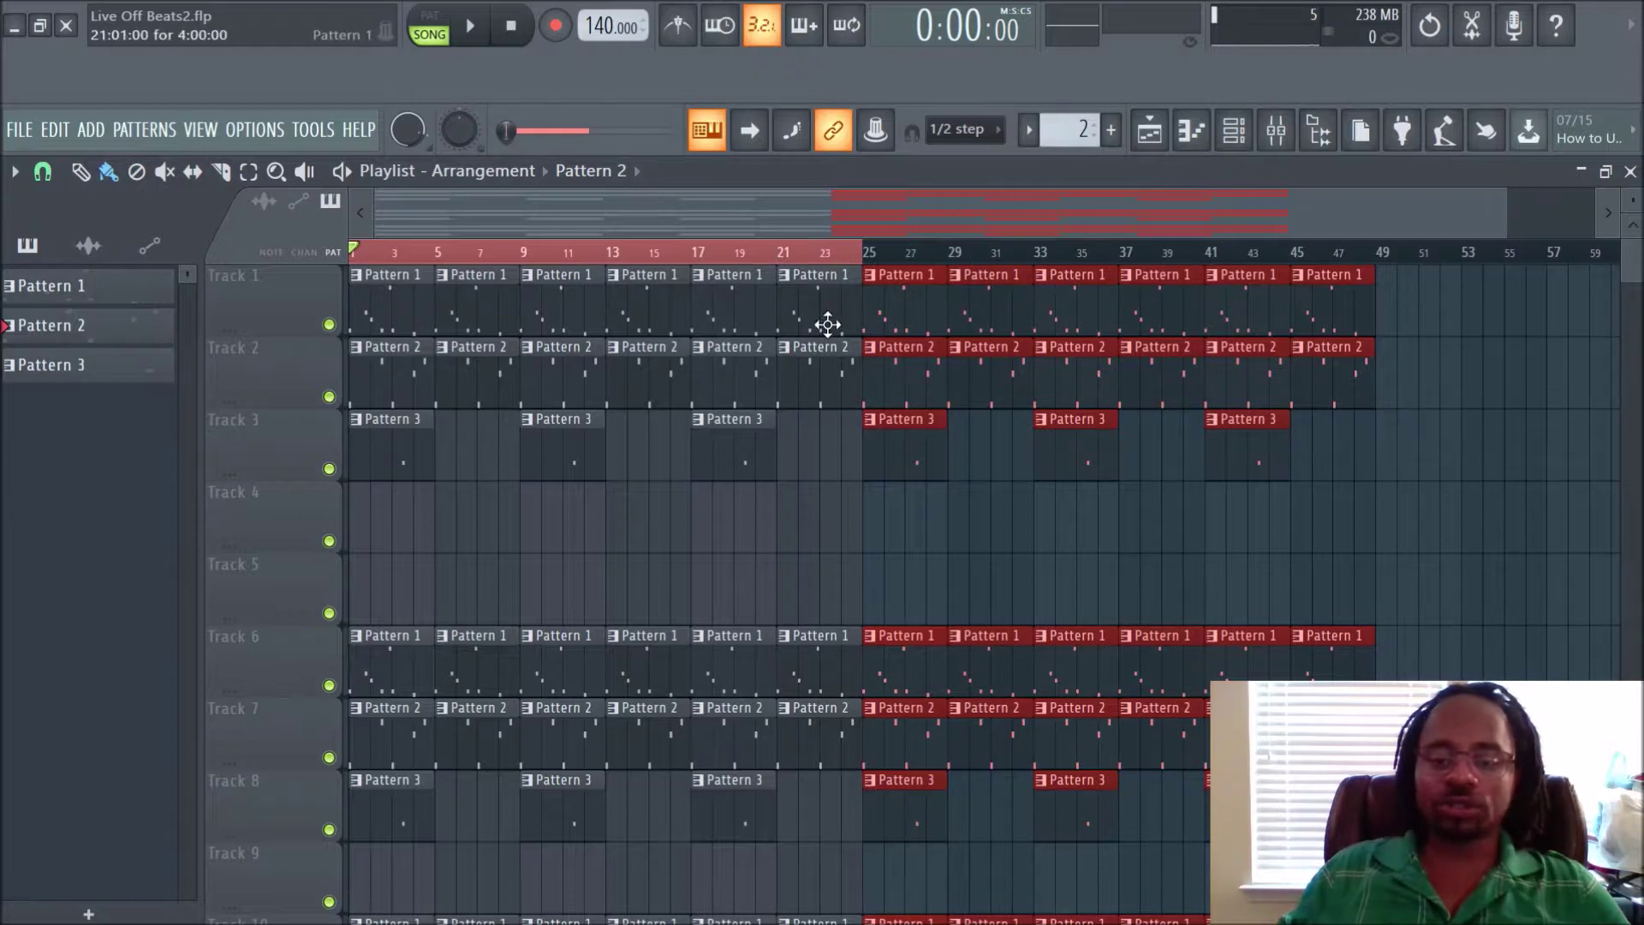
Deselect the clips and the bar 1–24 time selection, then zoom into the ruler.
left_click(814, 532)
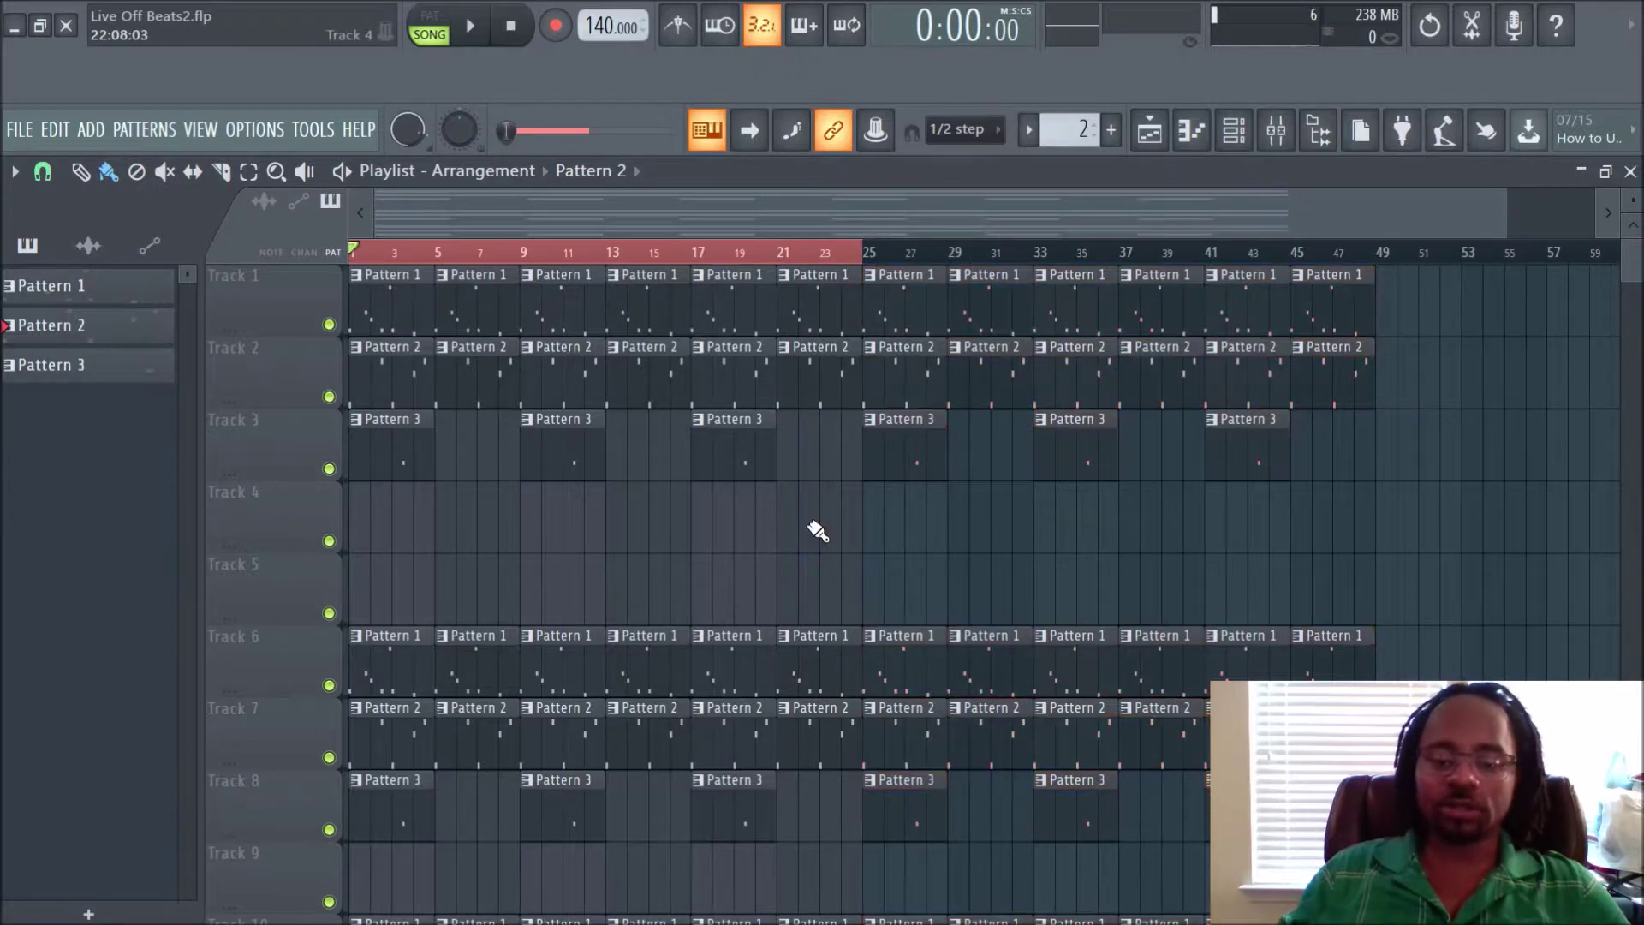
left_click(820, 265)
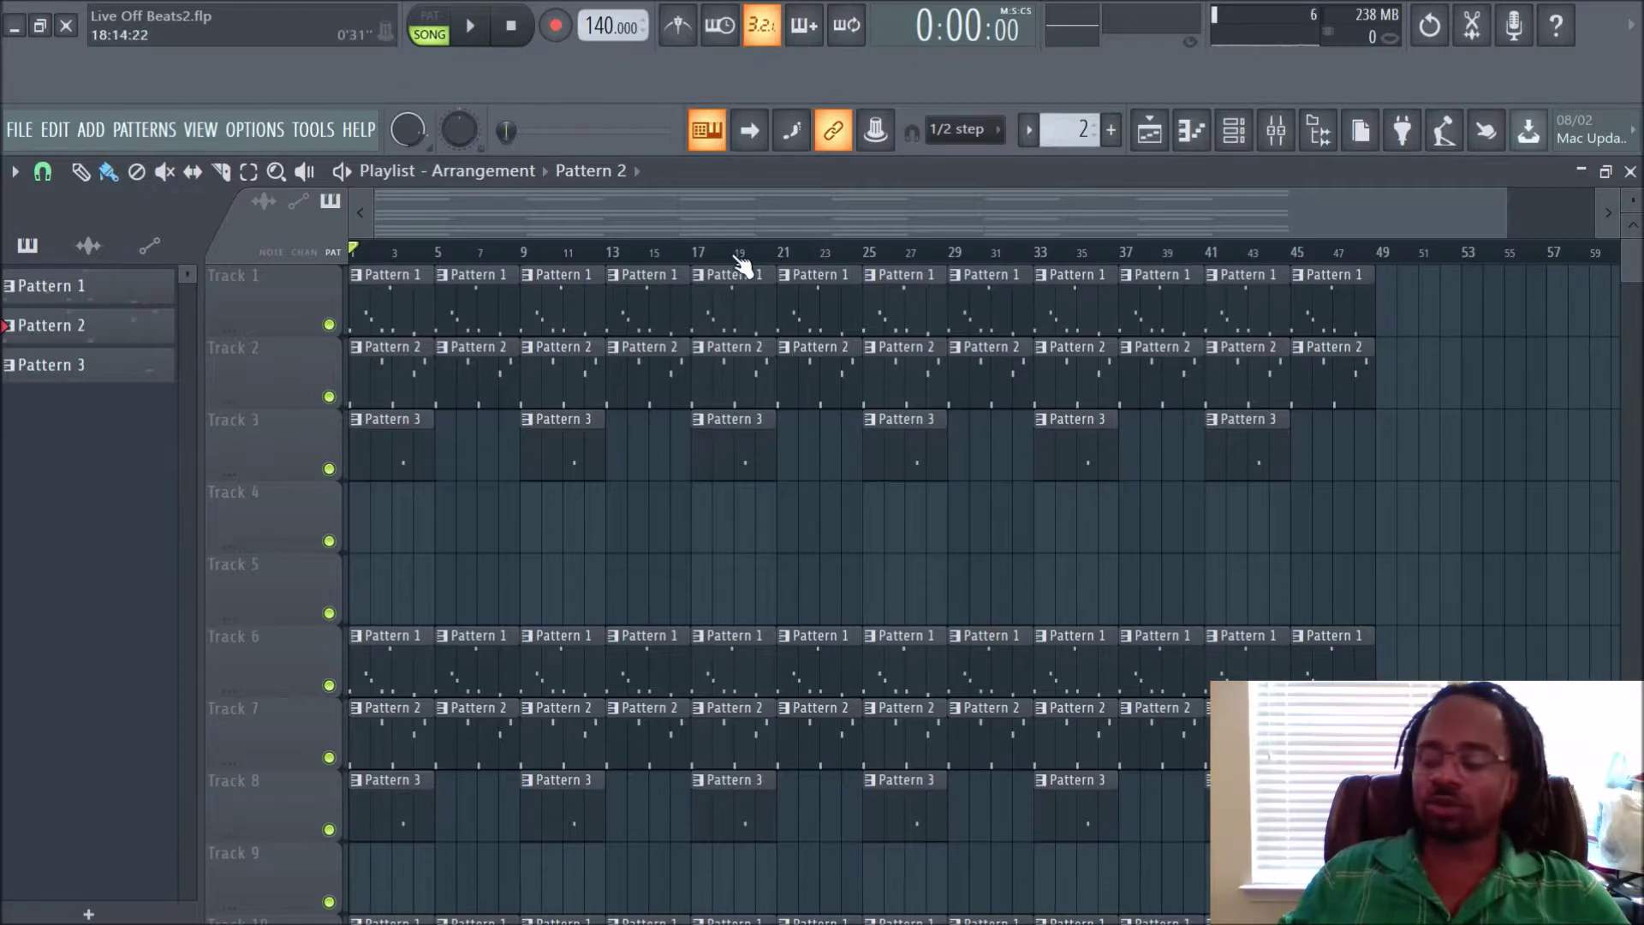
scroll(742, 264, "up", 5)
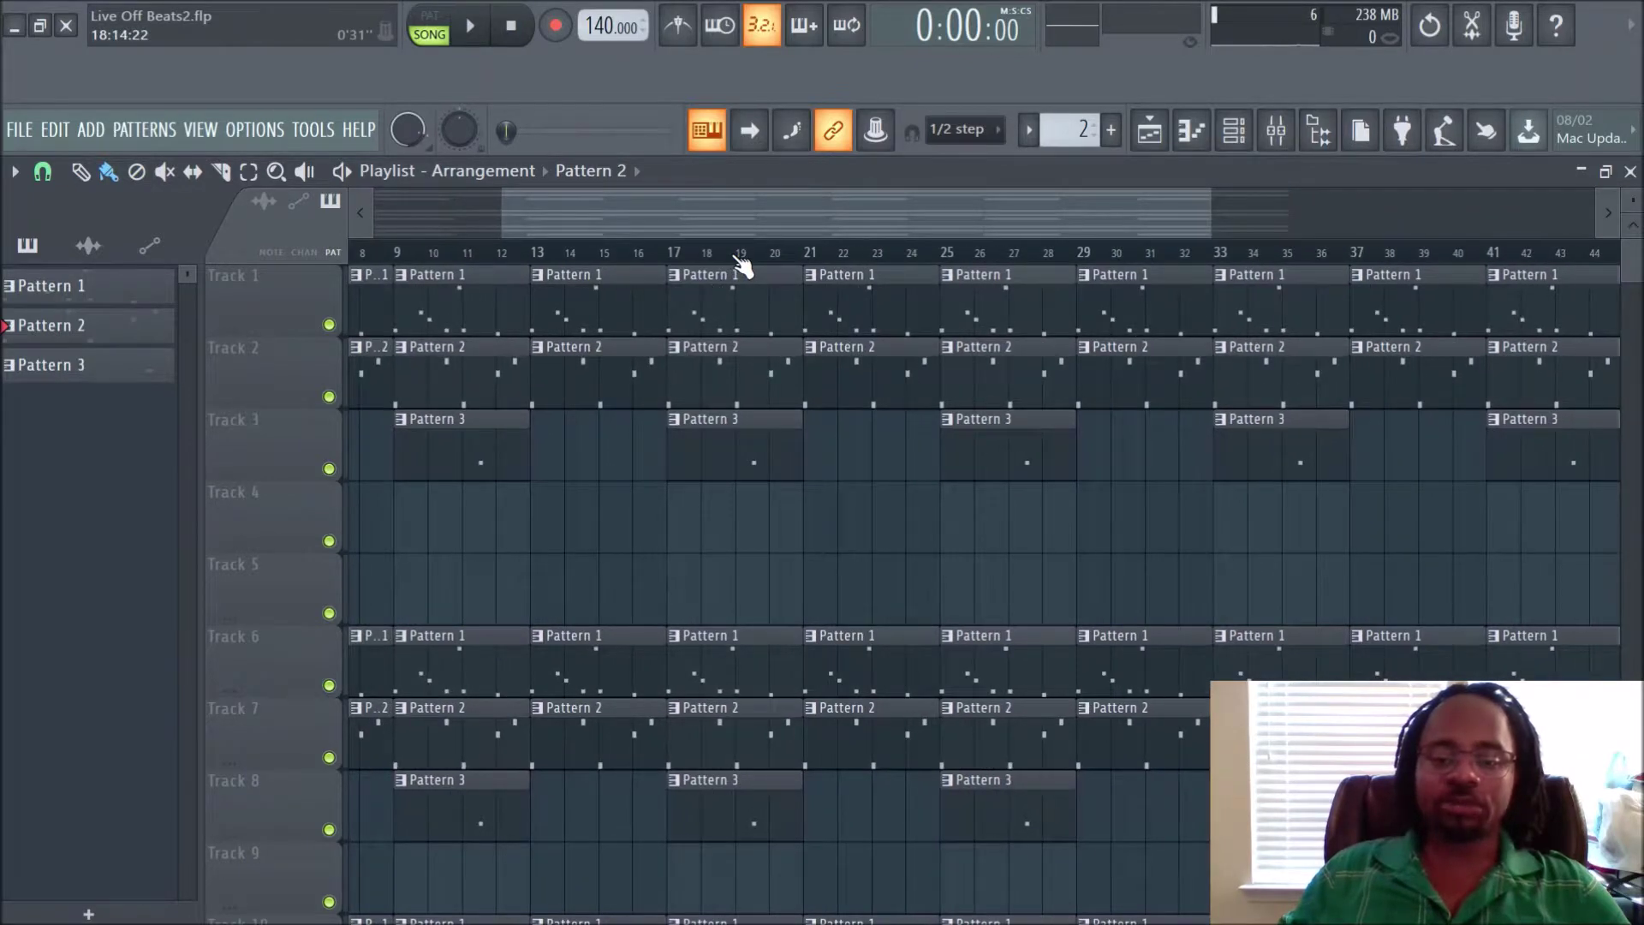
scroll(742, 263, "up", 4)
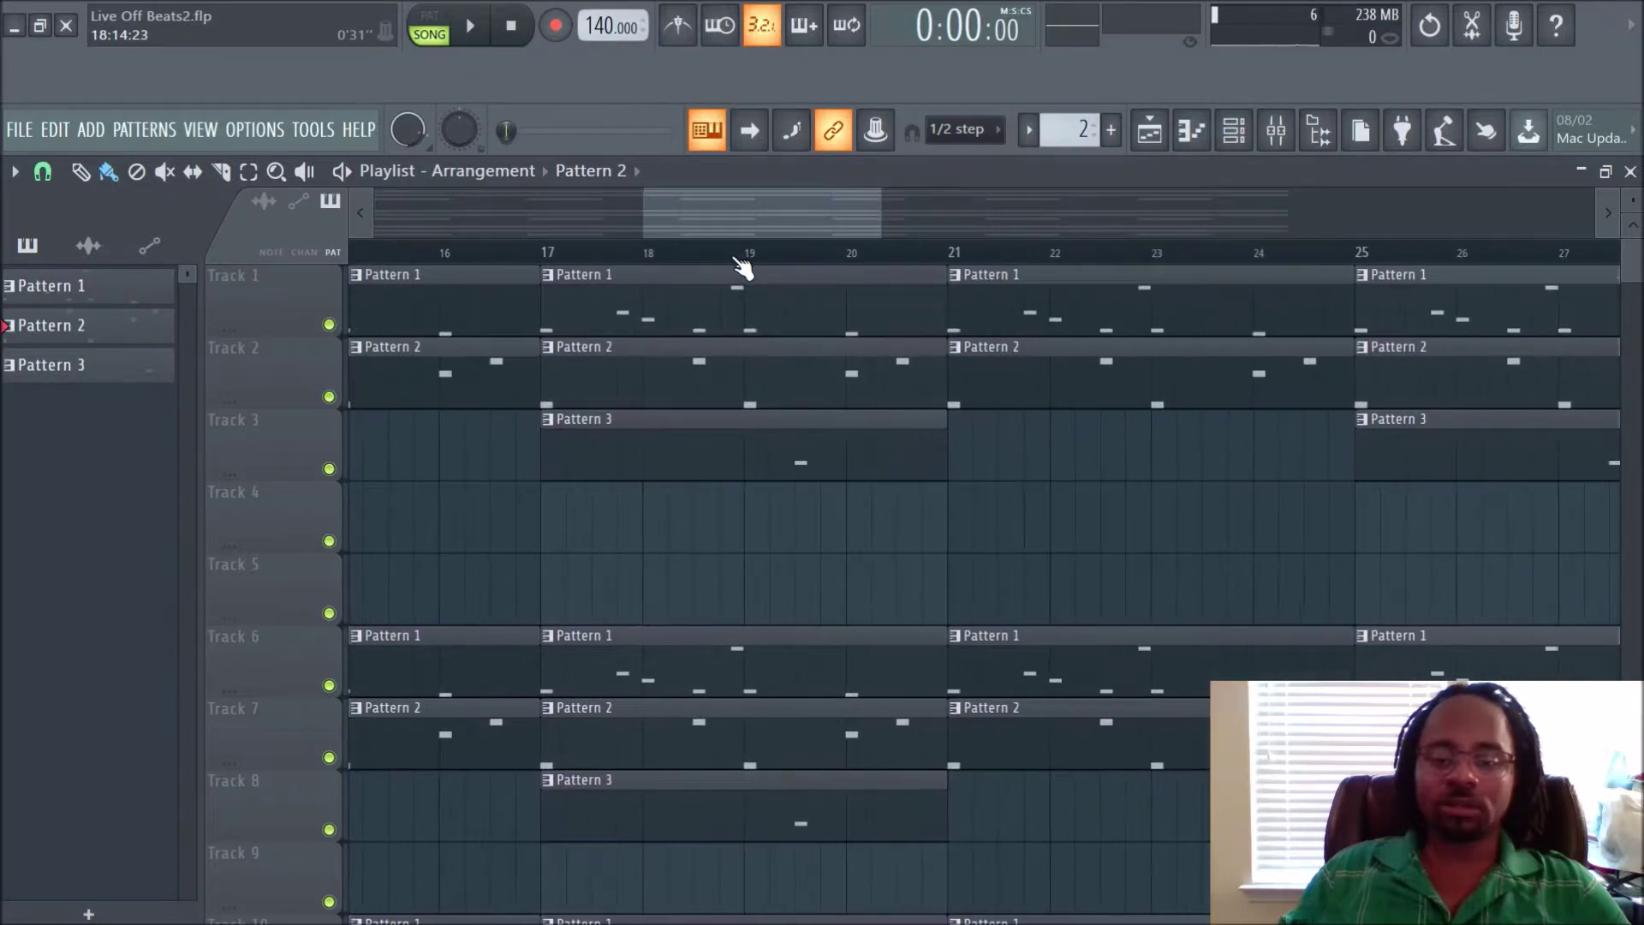
scroll(742, 267, "up", 3)
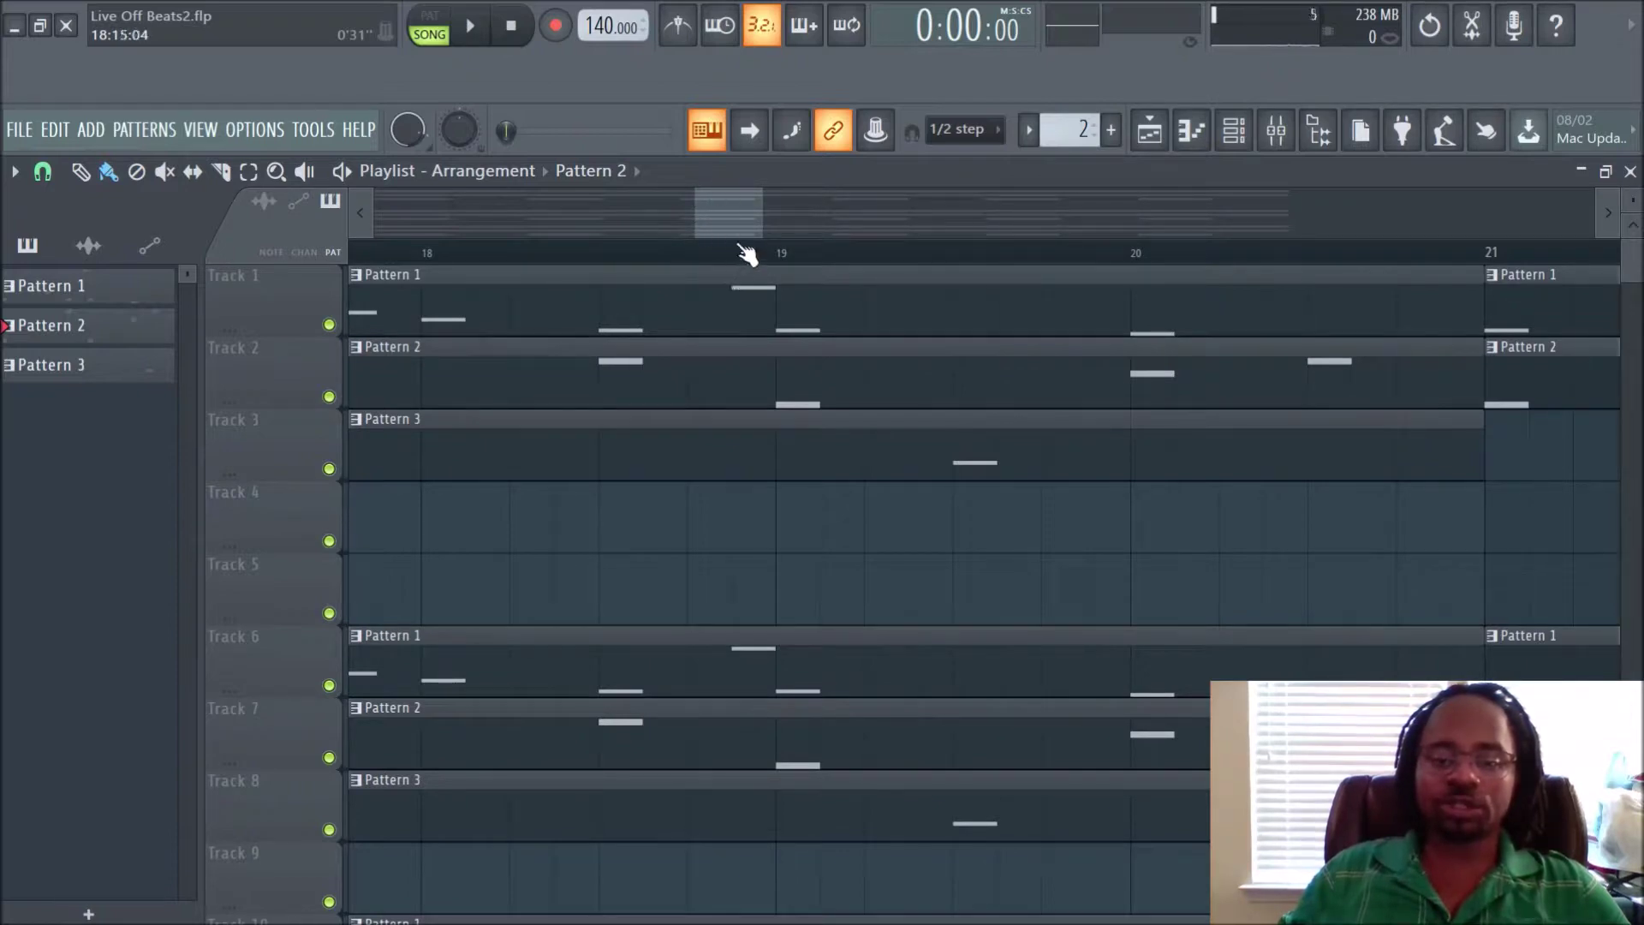
scroll(736, 273, "up", 2)
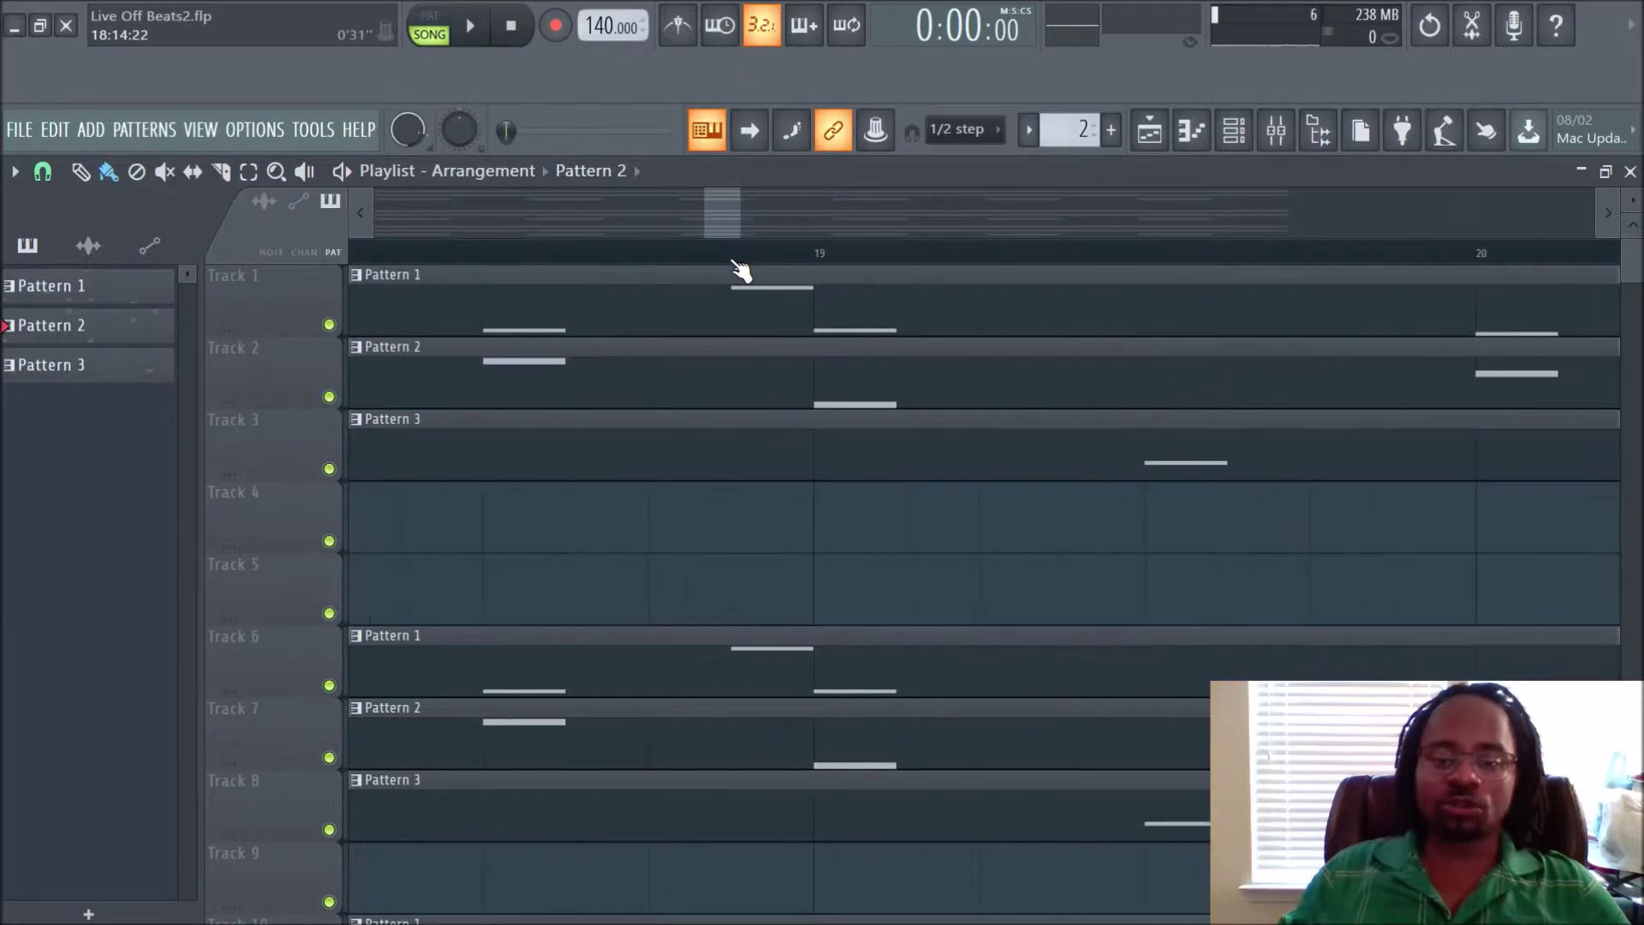
scroll(737, 272, "up", 2)
scroll(738, 273, "up", 2)
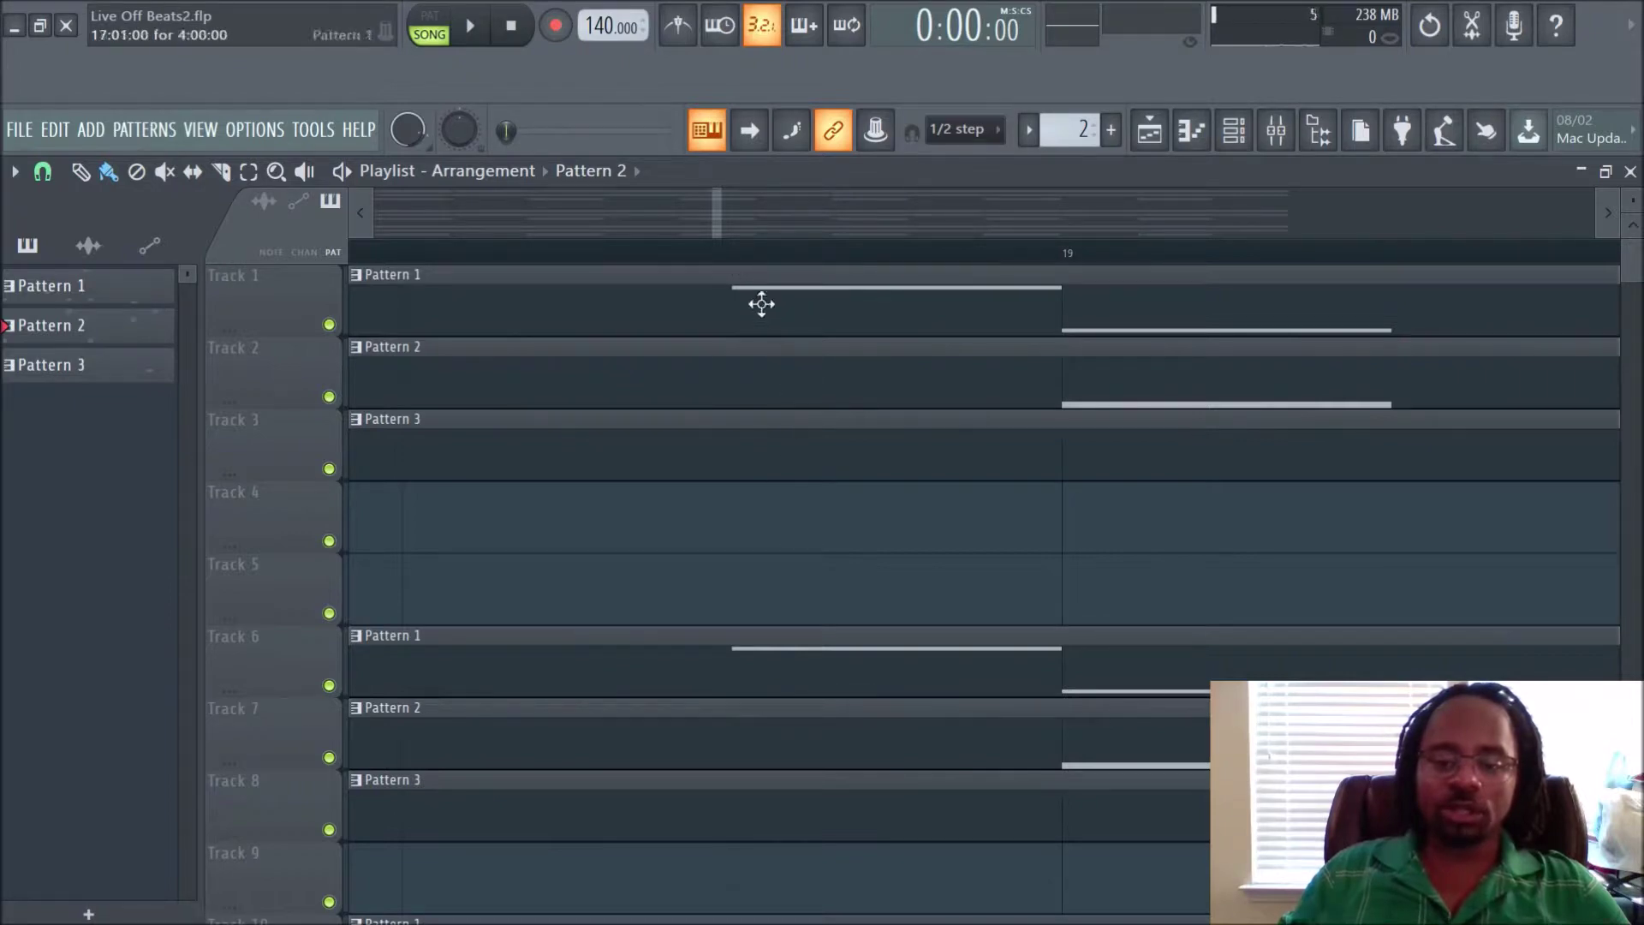
Pan and zoom the timeline back out to show bars 4–41.
scroll(735, 569, "down", 1)
scroll(735, 569, "up", 1)
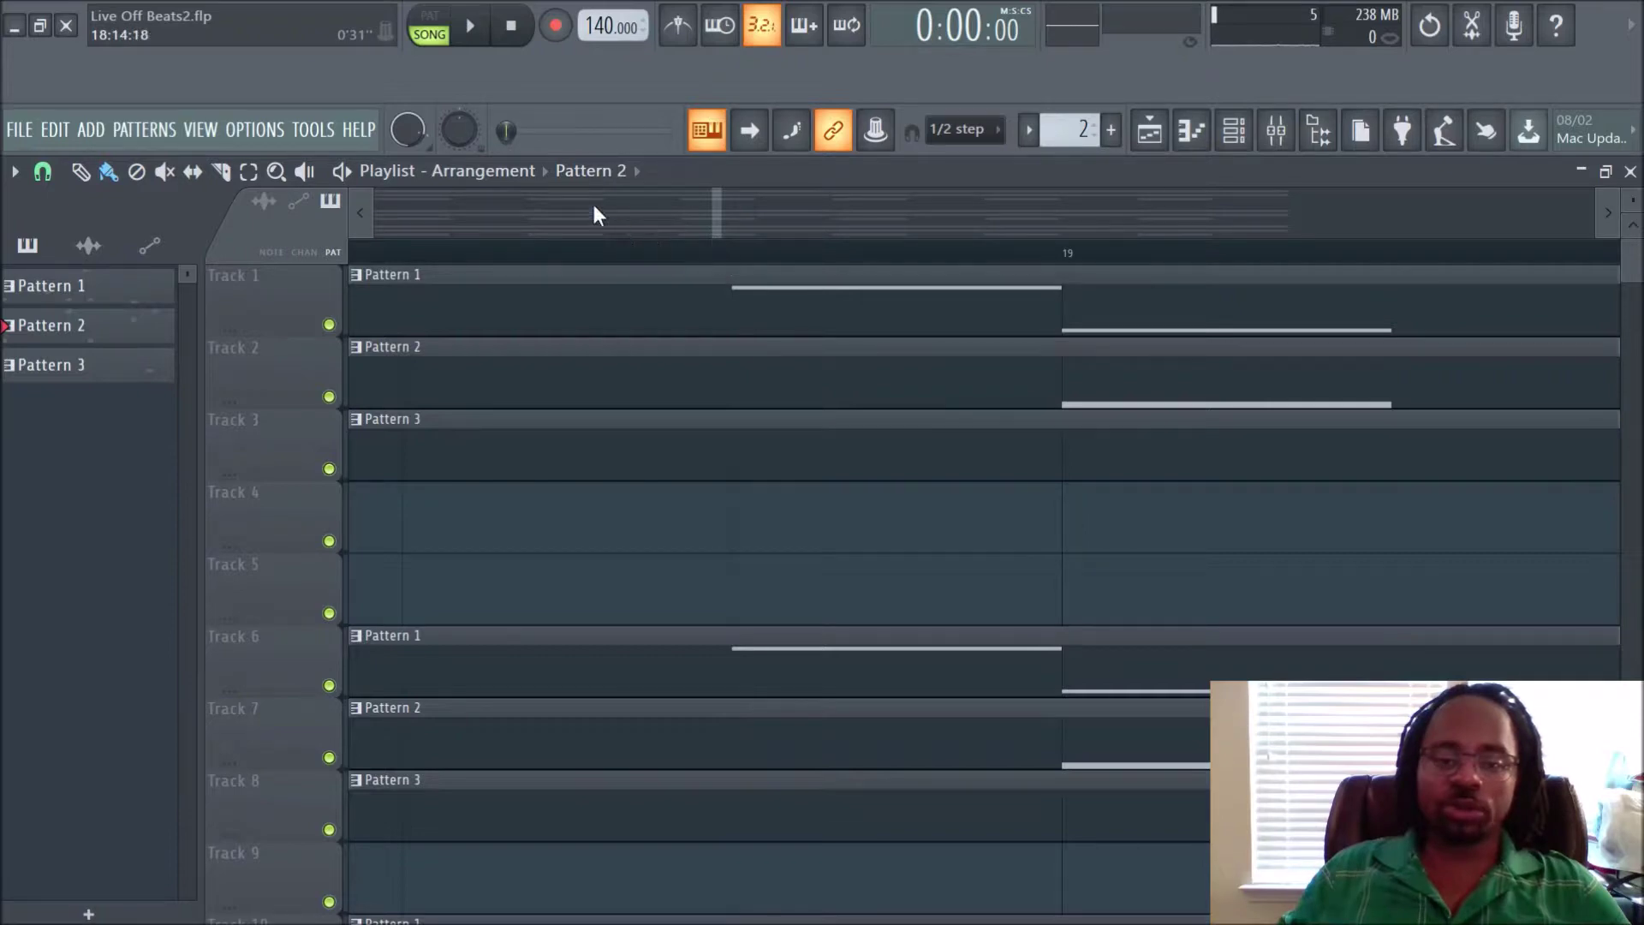
scroll(595, 212, "left", 2)
scroll(596, 212, "right", 3)
scroll(685, 218, "left", 2)
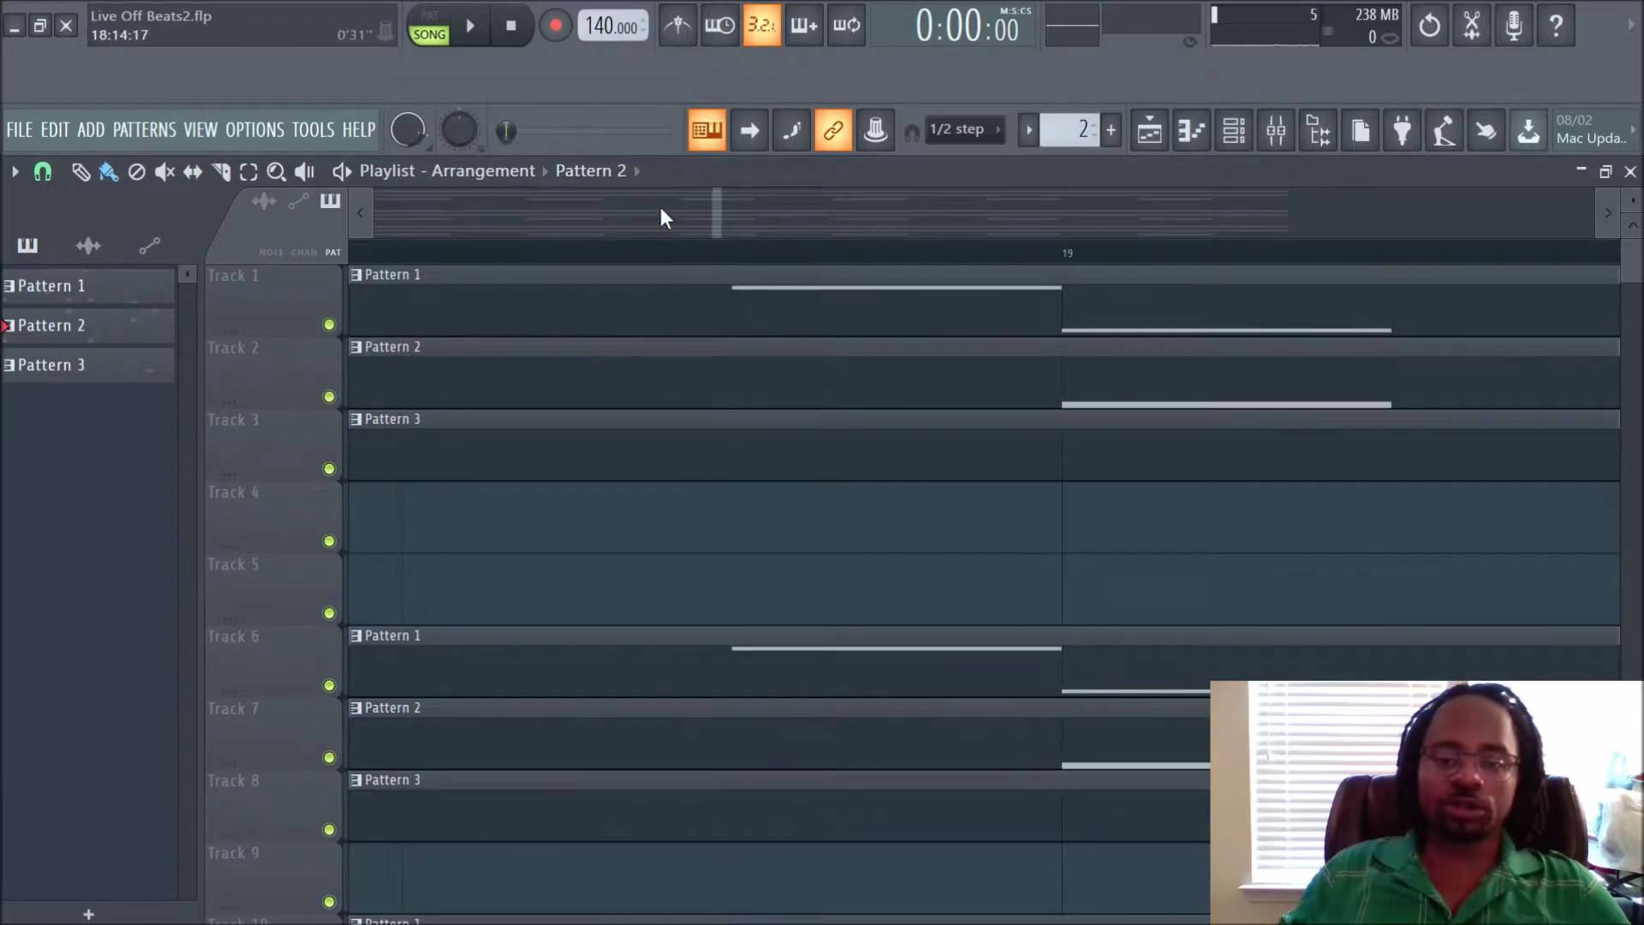
scroll(660, 210, "left", 2)
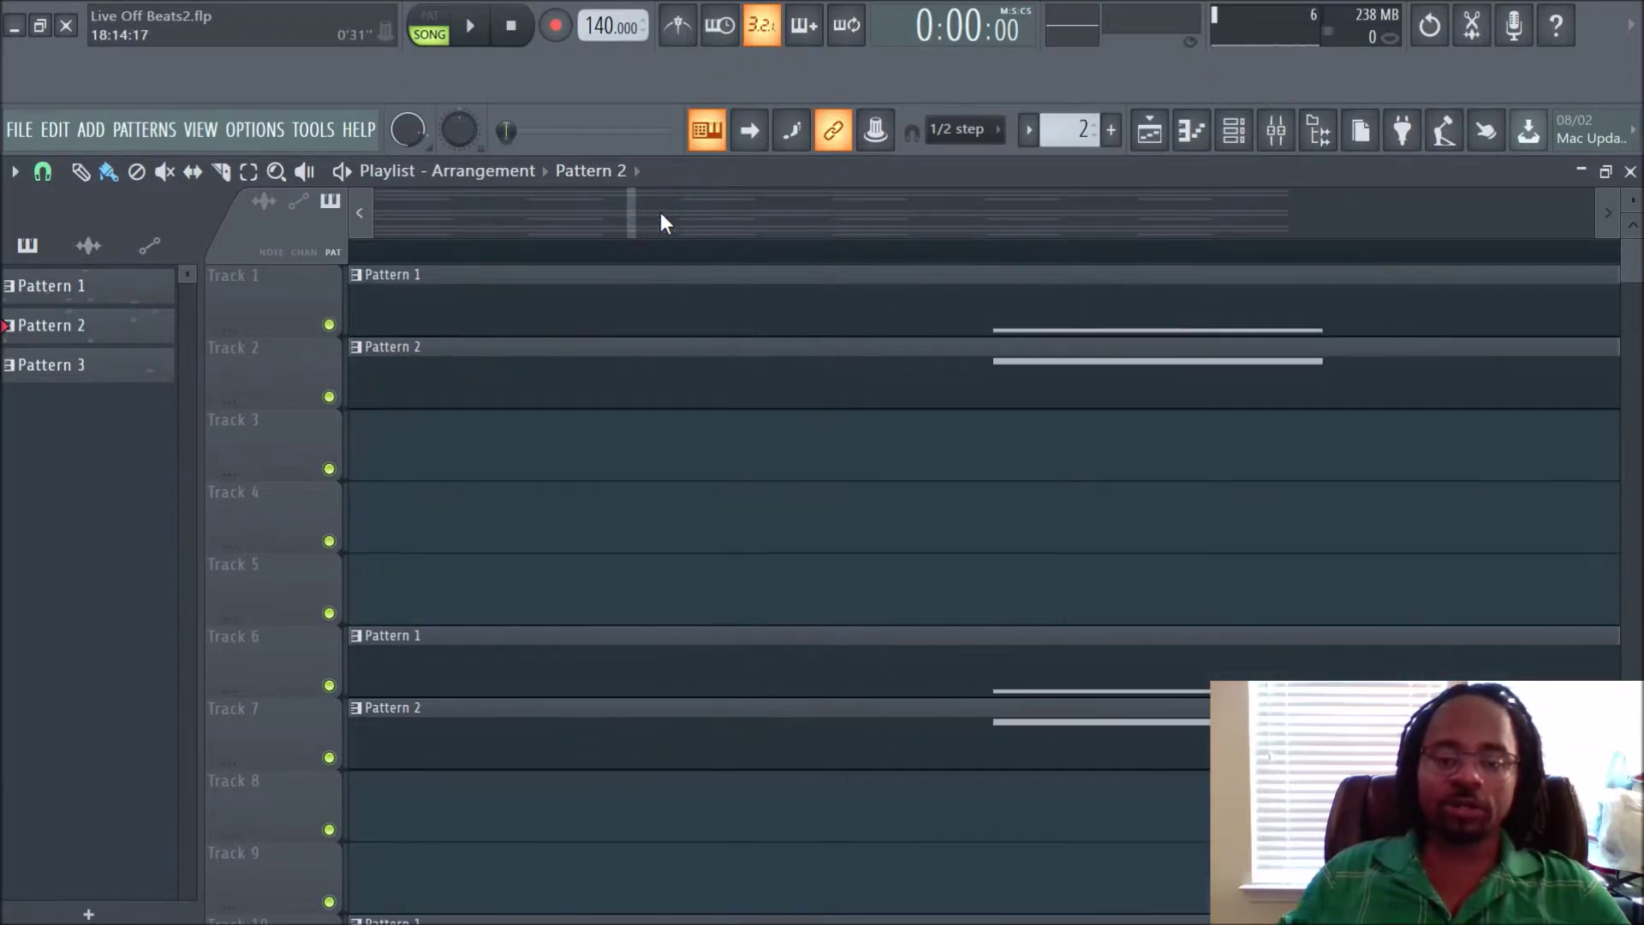
scroll(660, 212, "left", 4)
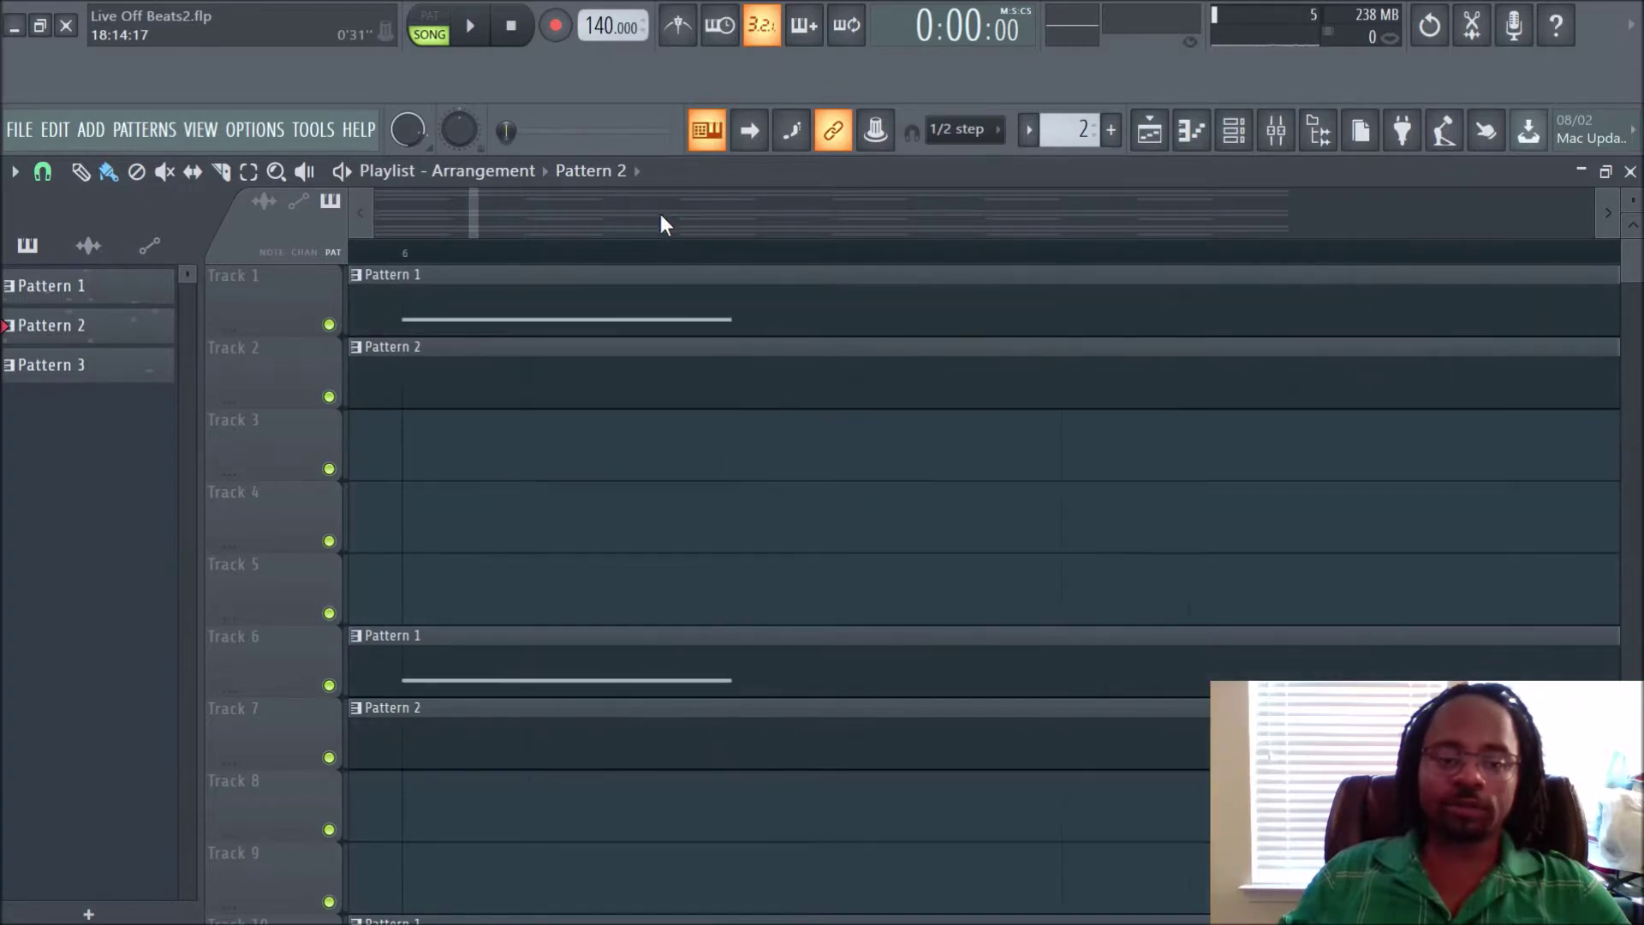
scroll(660, 216, "right", 2)
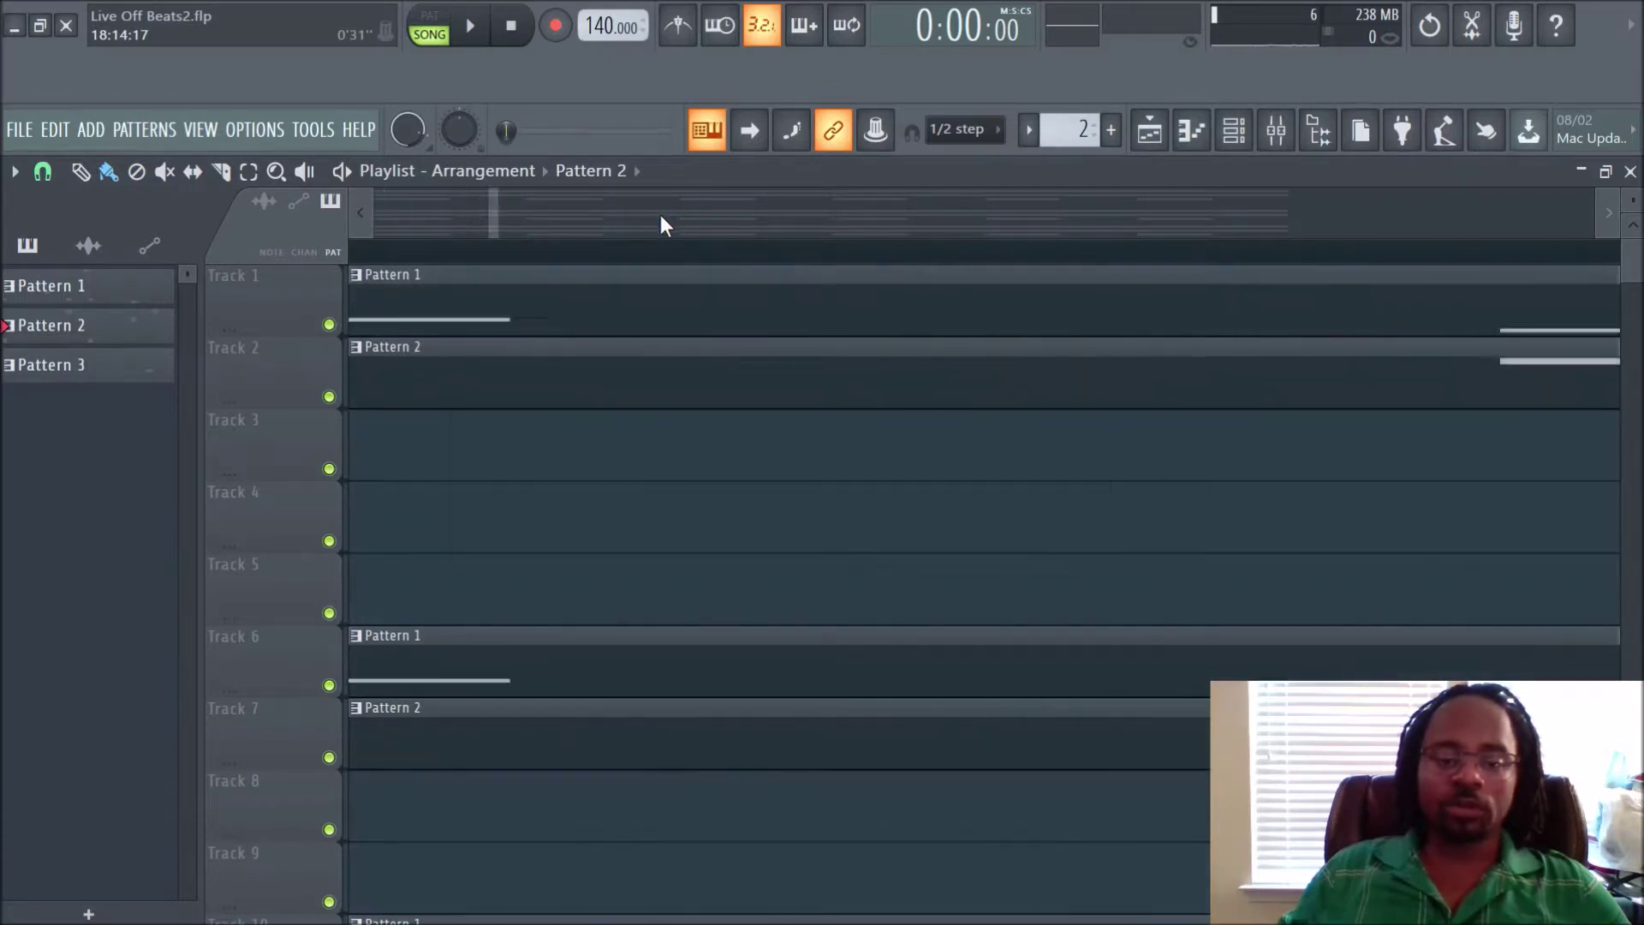
scroll(660, 216, "right", 5)
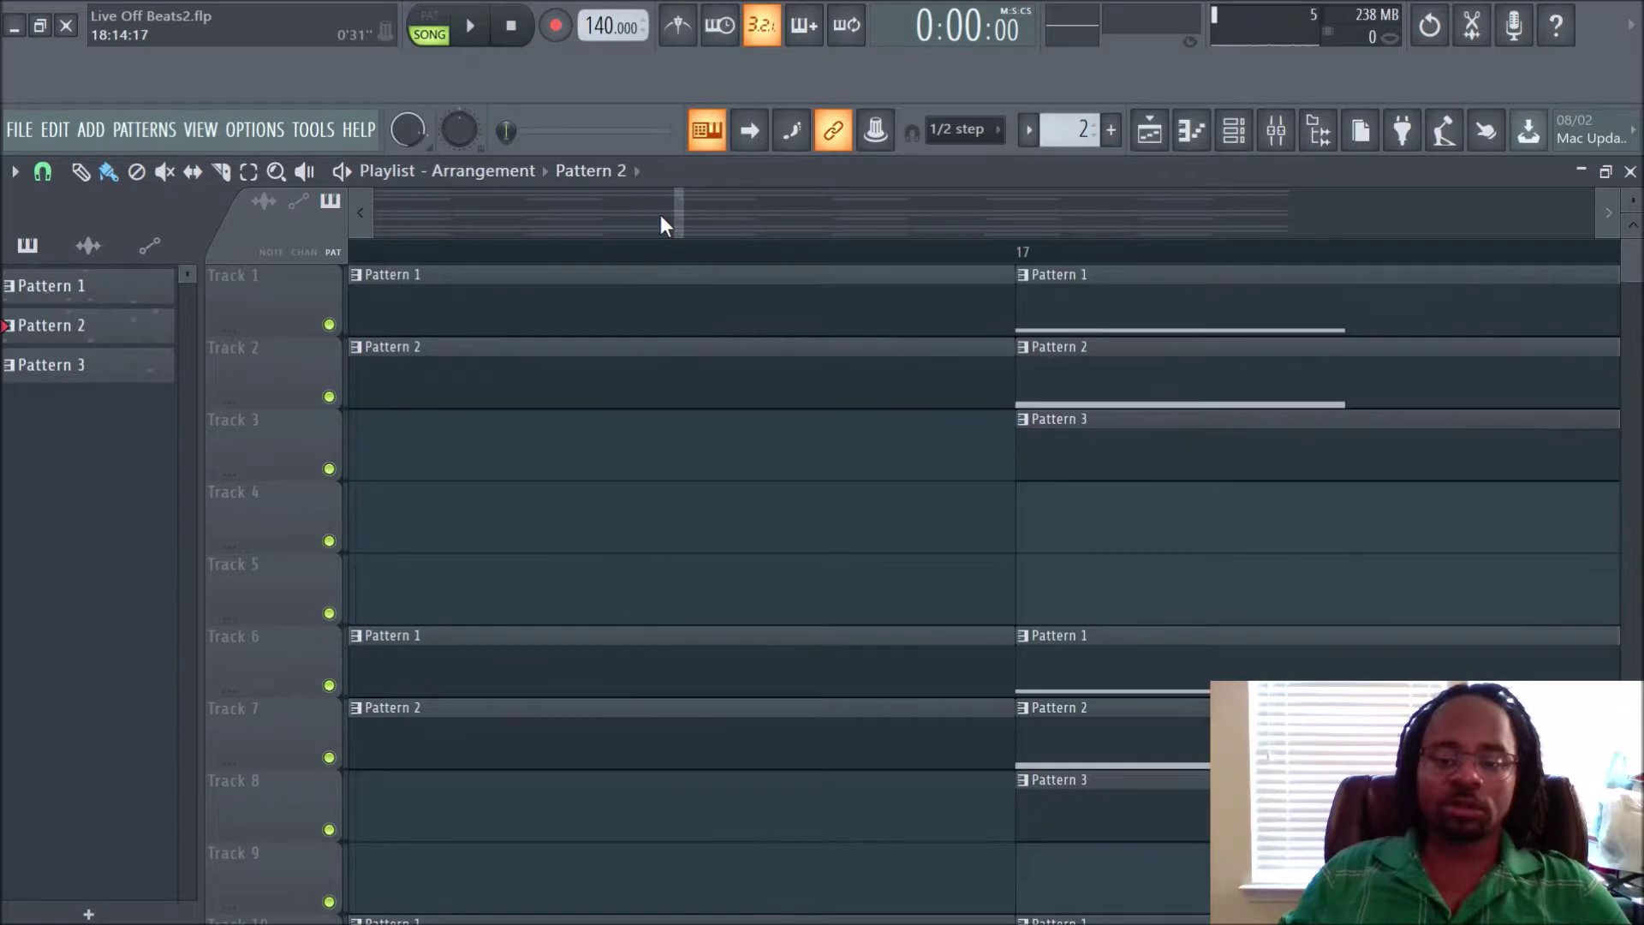
scroll(660, 215, "right", 3)
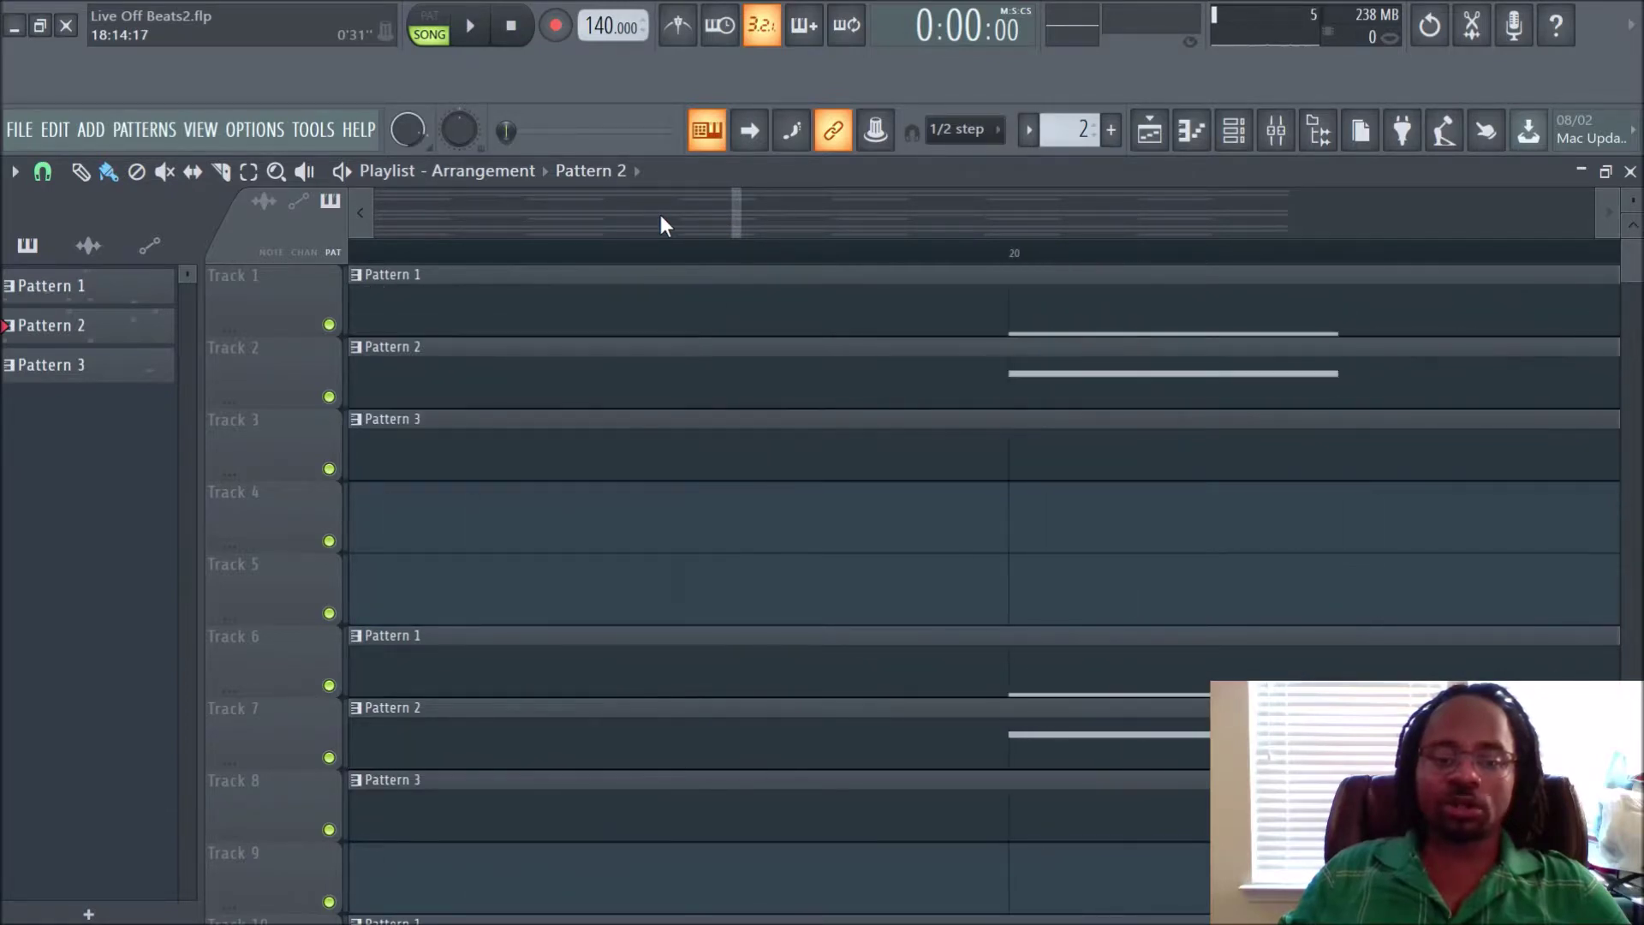
scroll(660, 215, "right", 2)
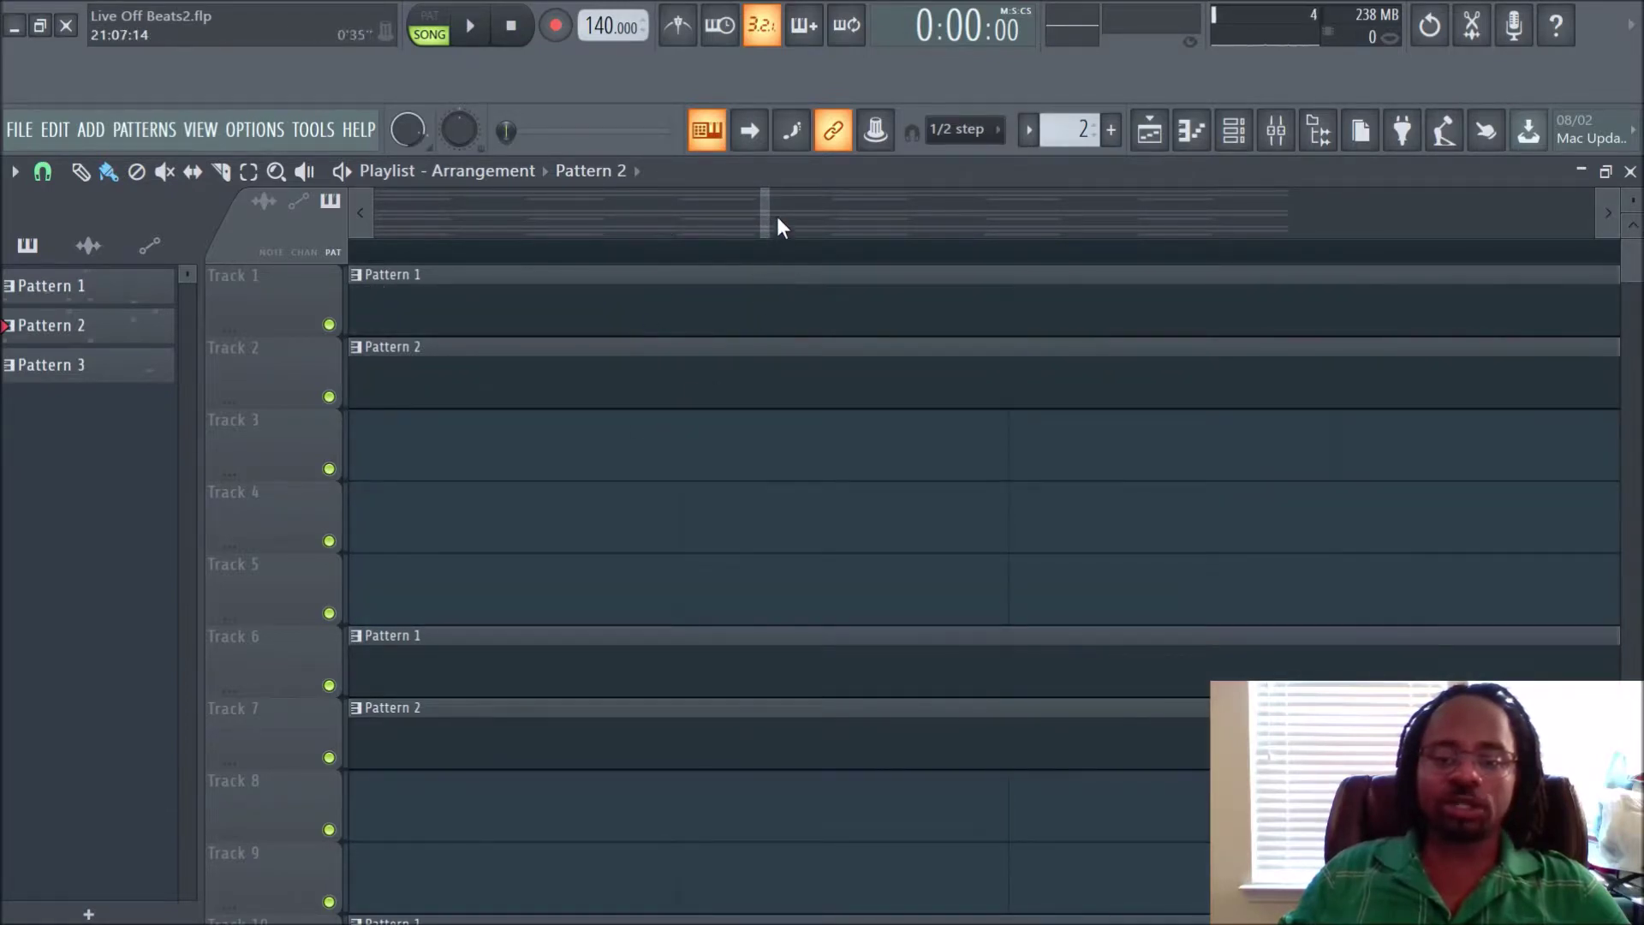
scroll(777, 219, "left", 3)
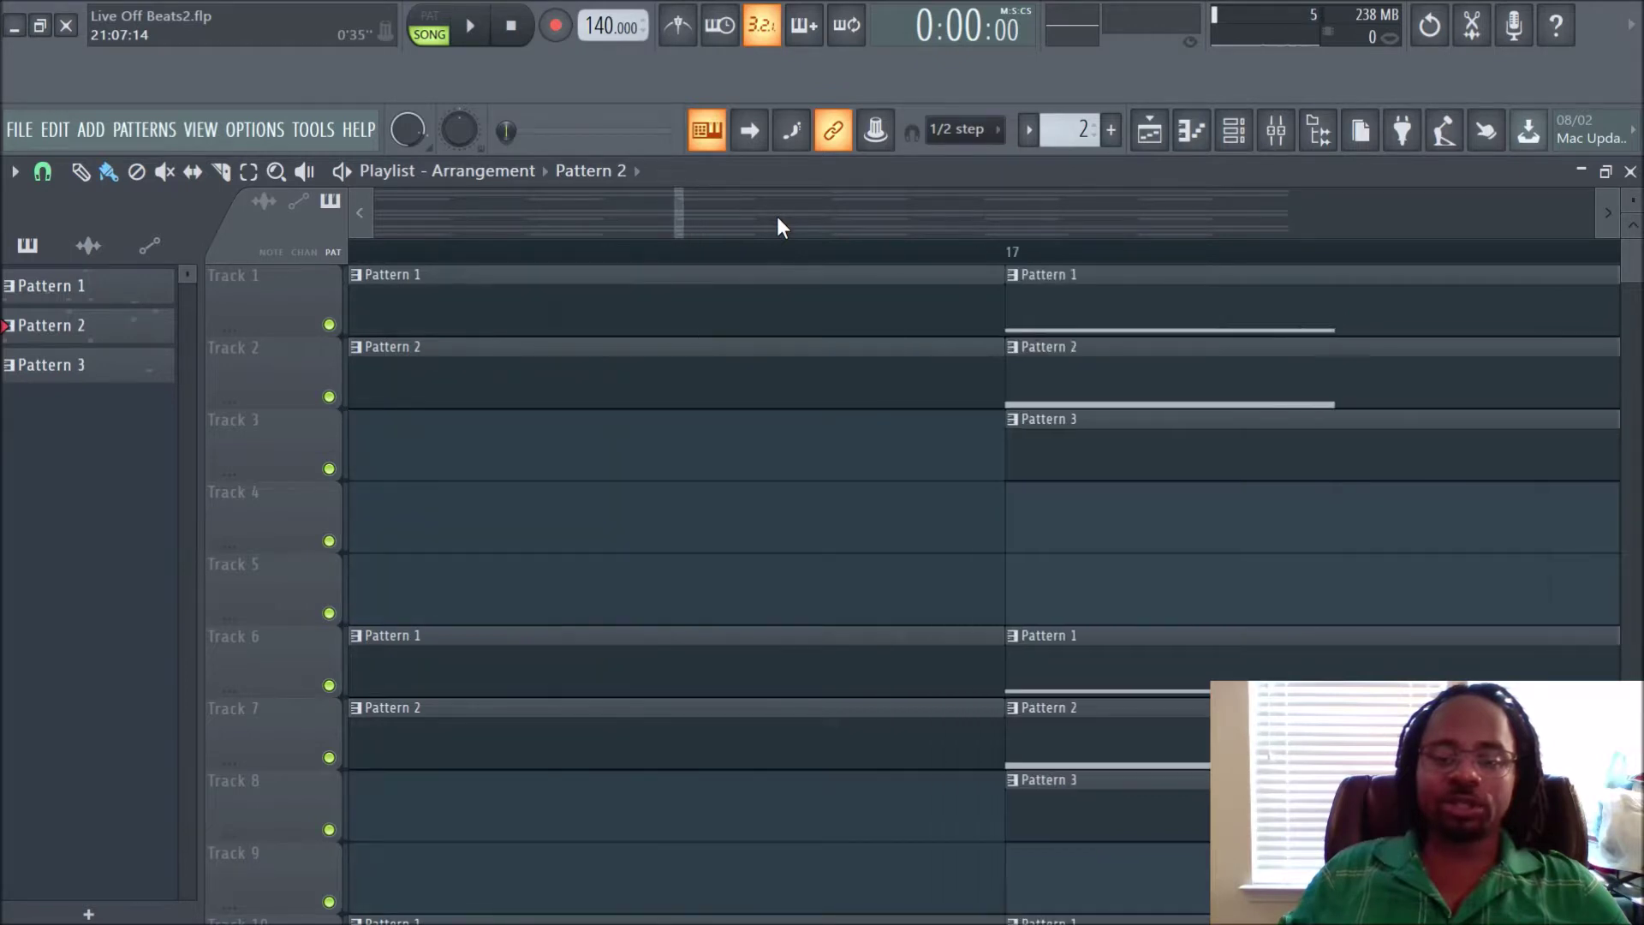
scroll(777, 257, "down", 4)
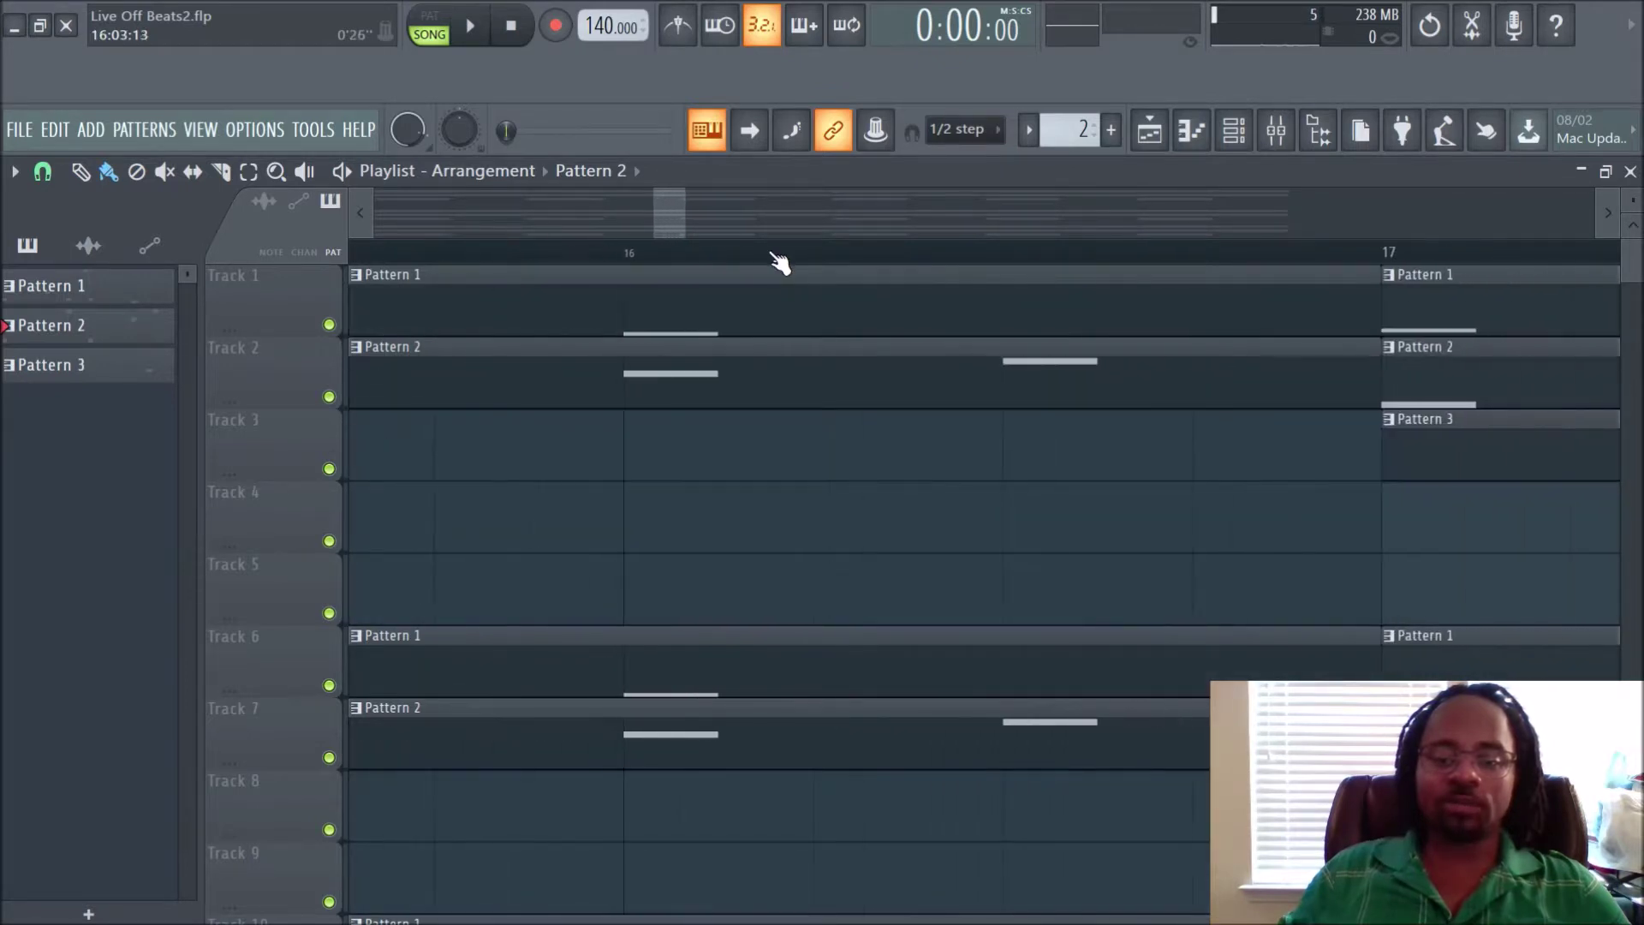
scroll(778, 261, "down", 6)
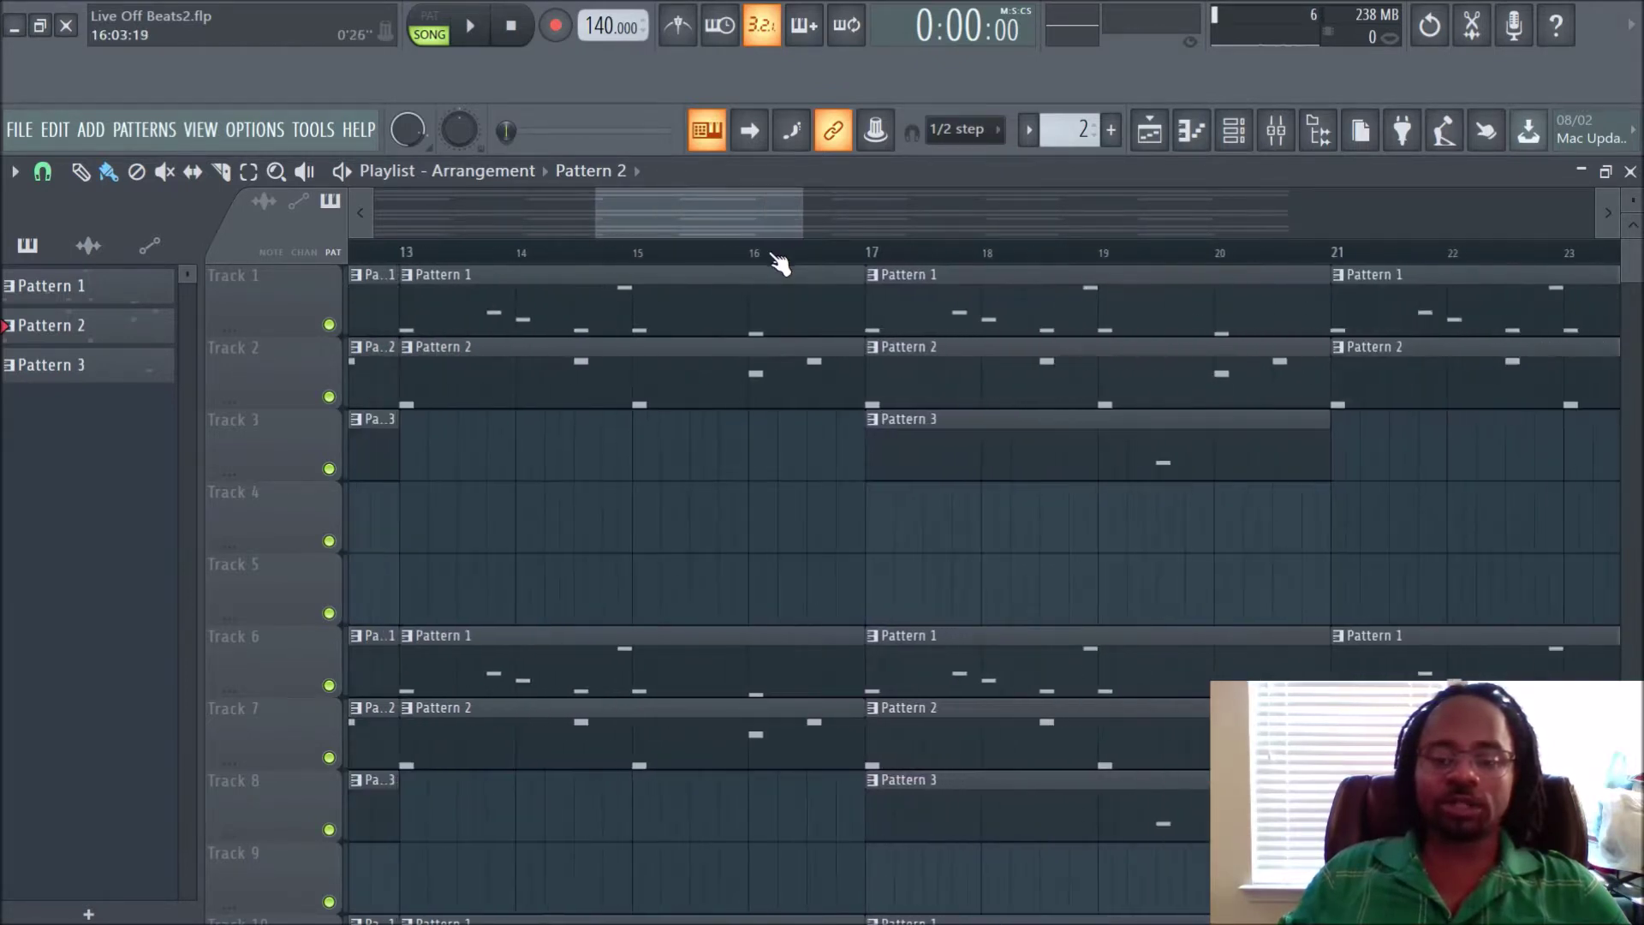
scroll(778, 261, "down", 8)
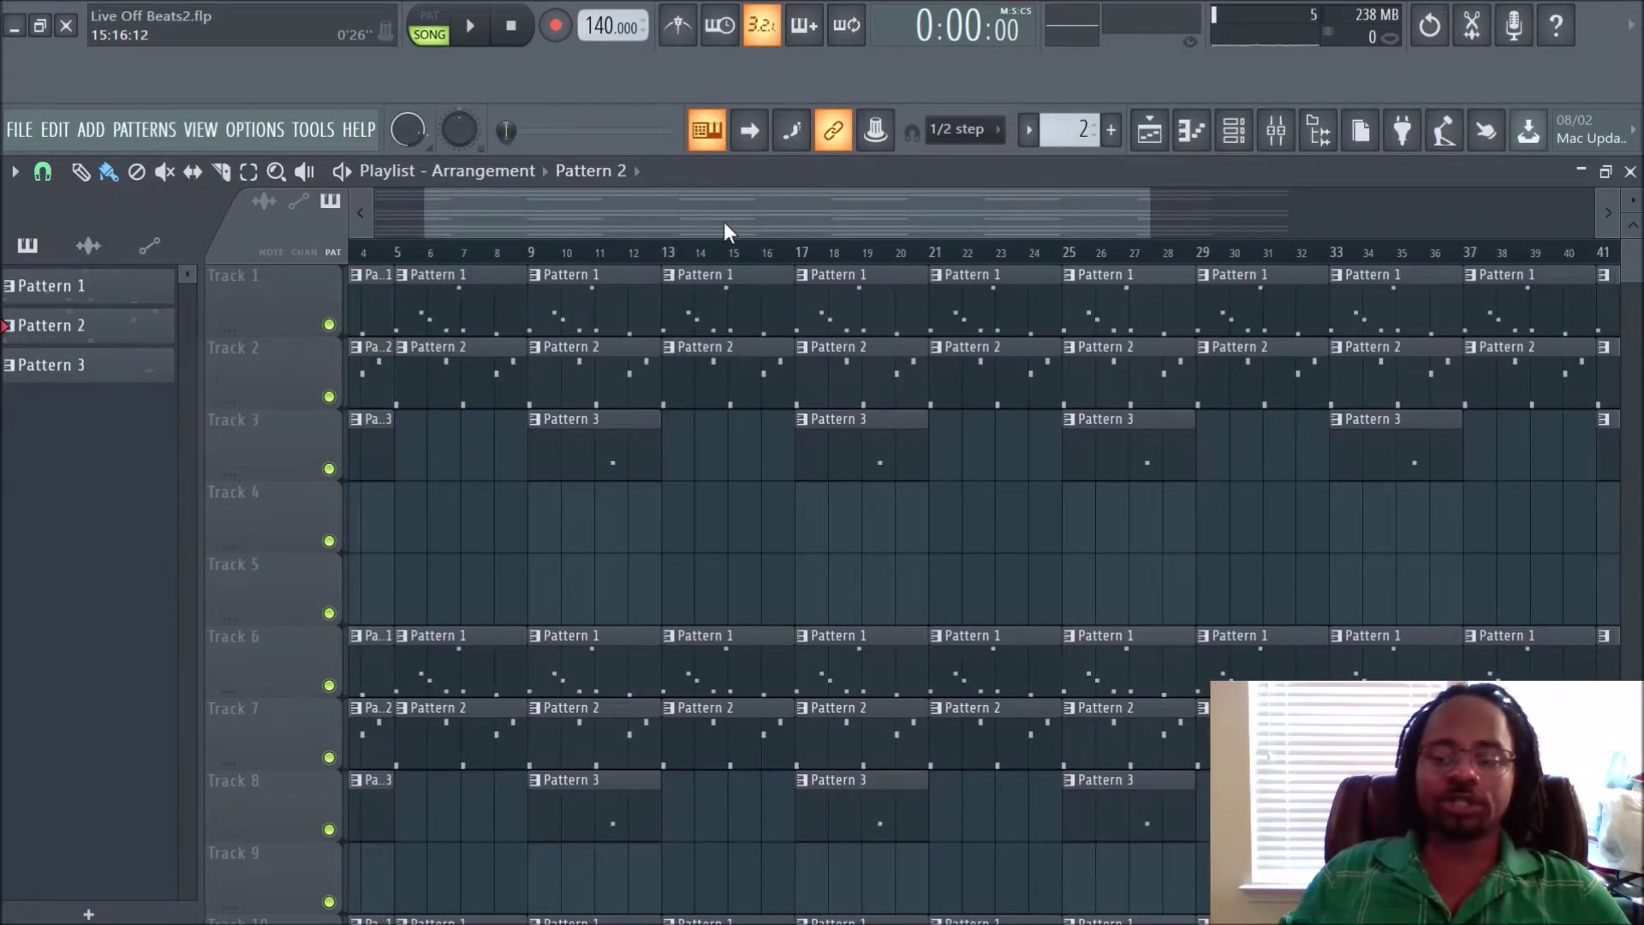
left_click_drag(724, 221, 856, 235)
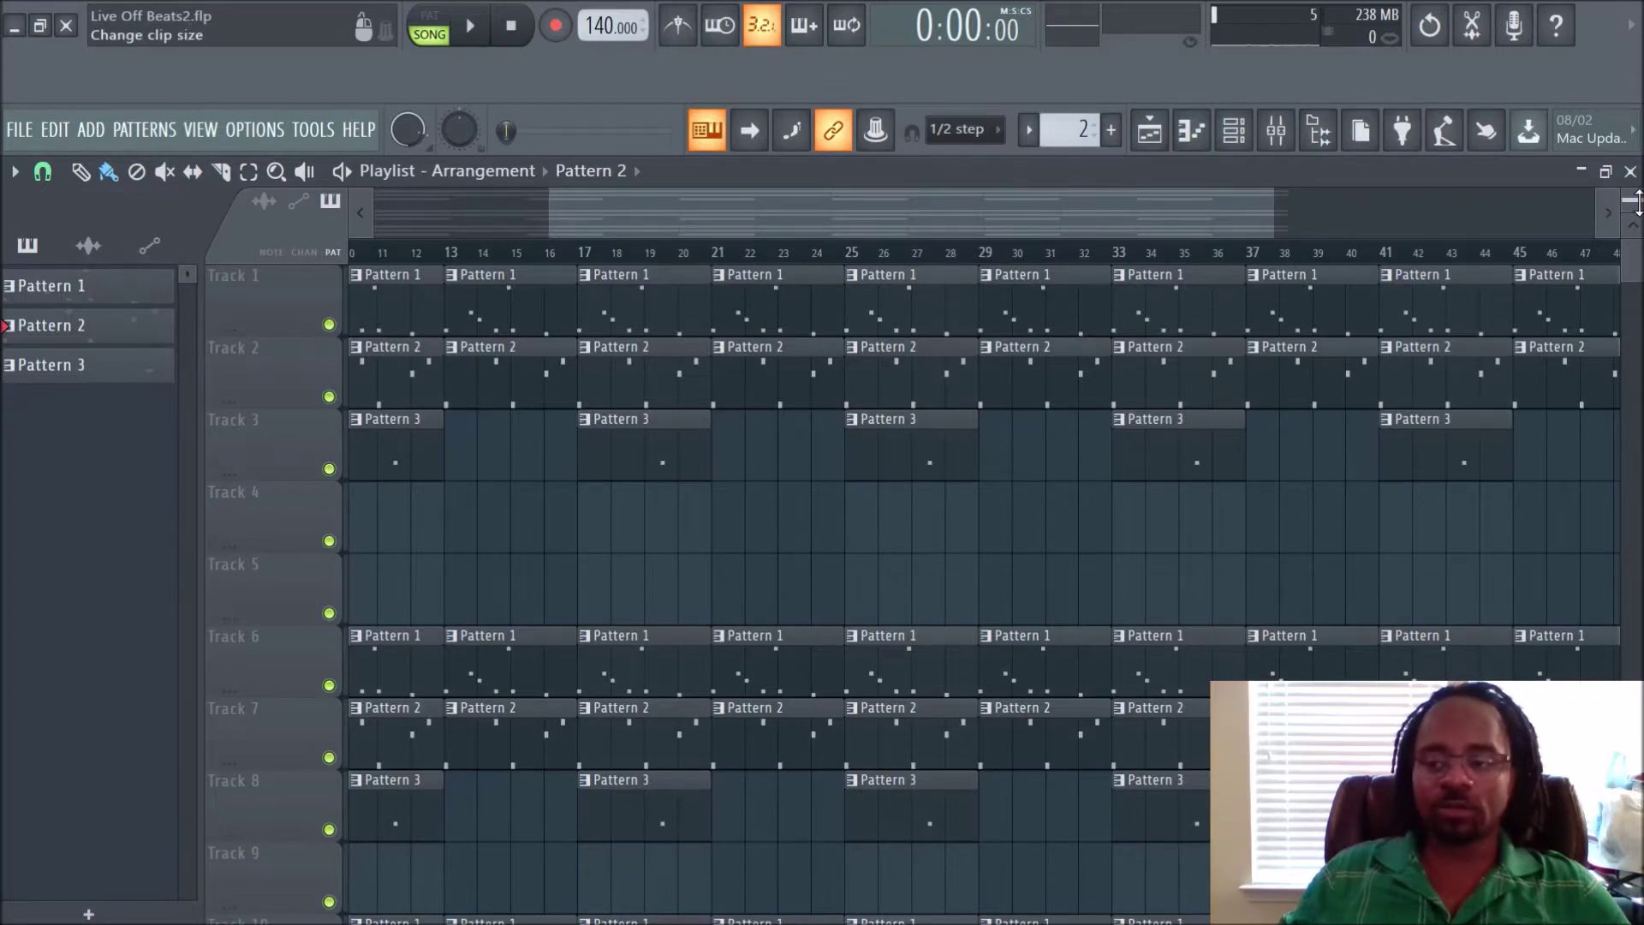
Enlarge the track rows to vertical zoom level 198 so clip notes show large.
scroll(1636, 201, "up", 5)
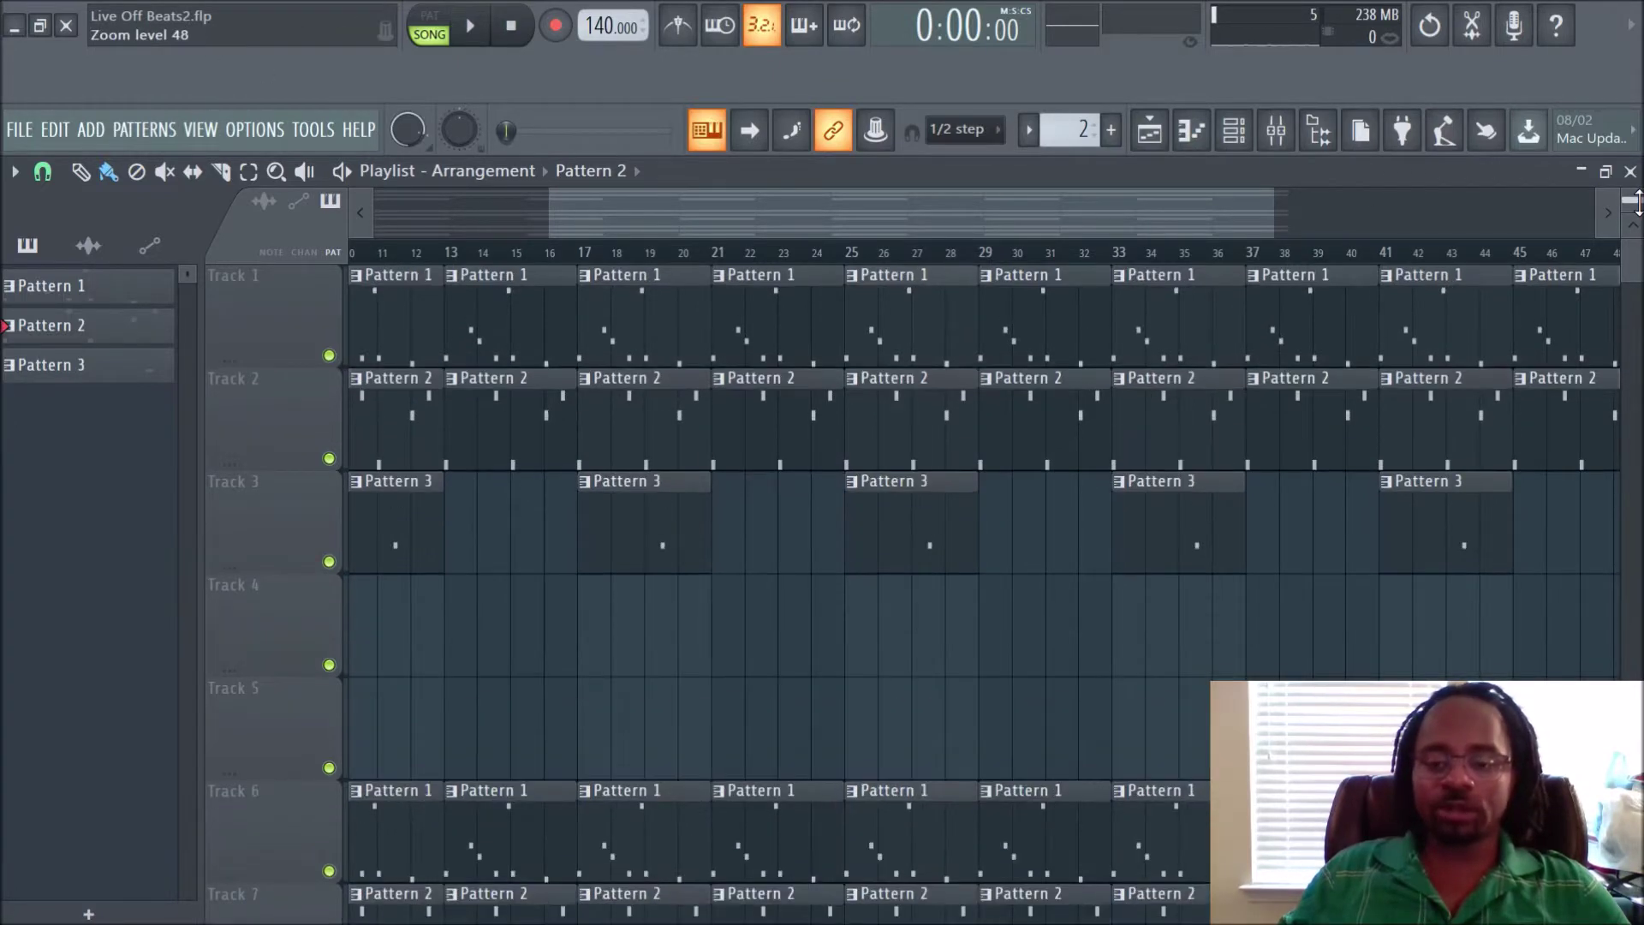
scroll(1636, 201, "up", 8)
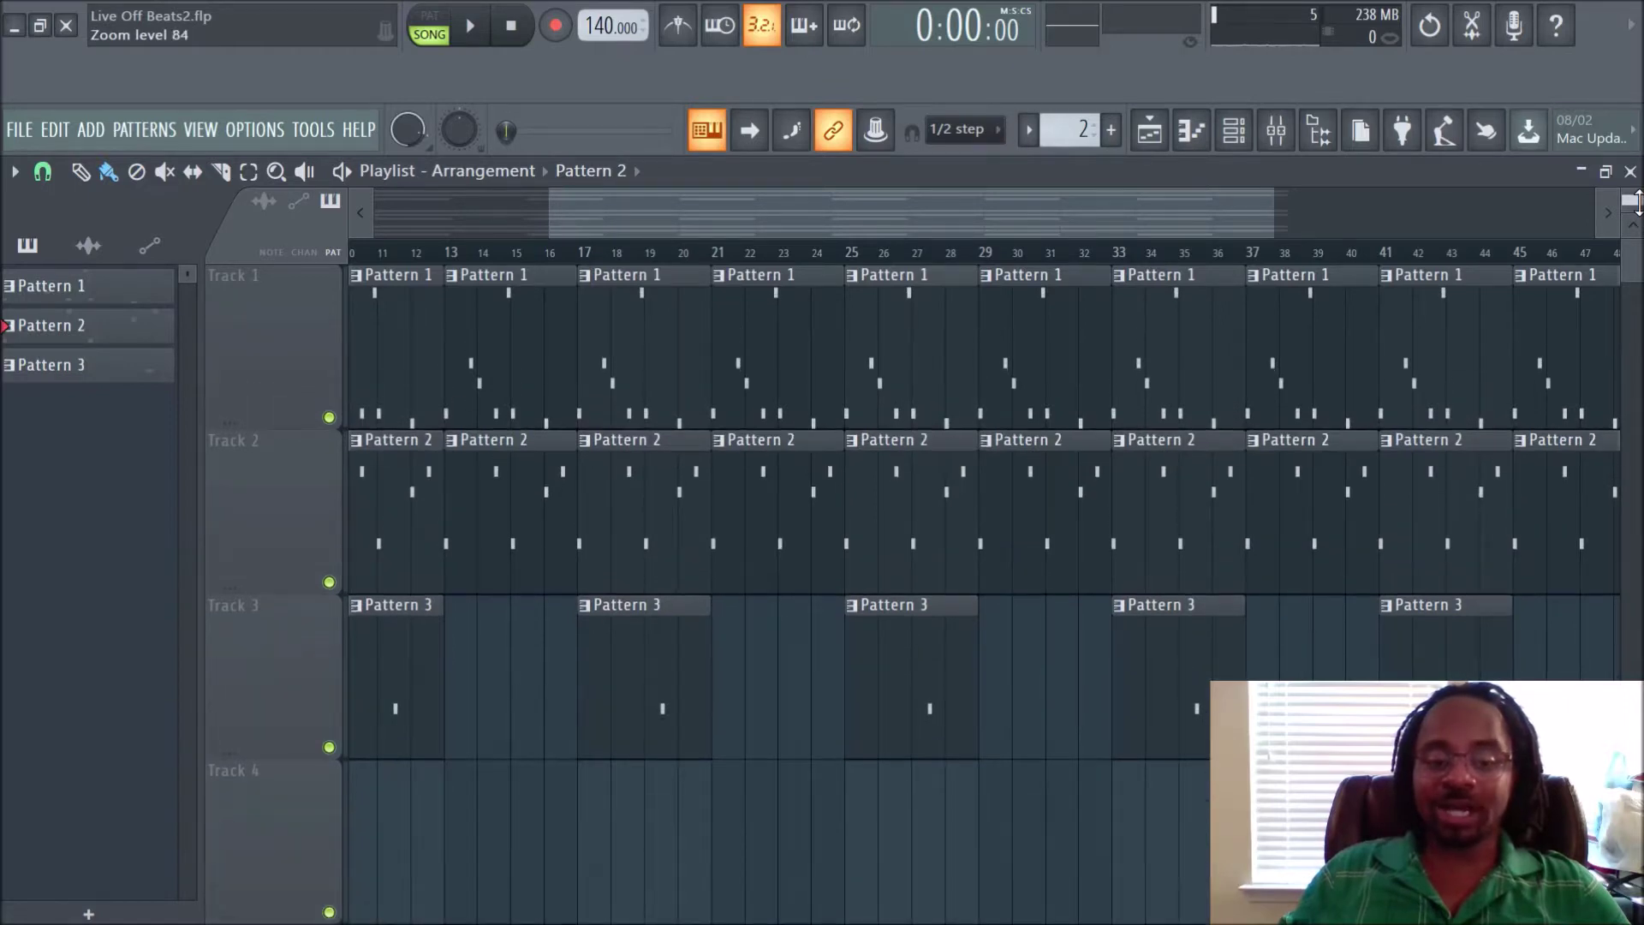
scroll(1636, 202, "up", 8)
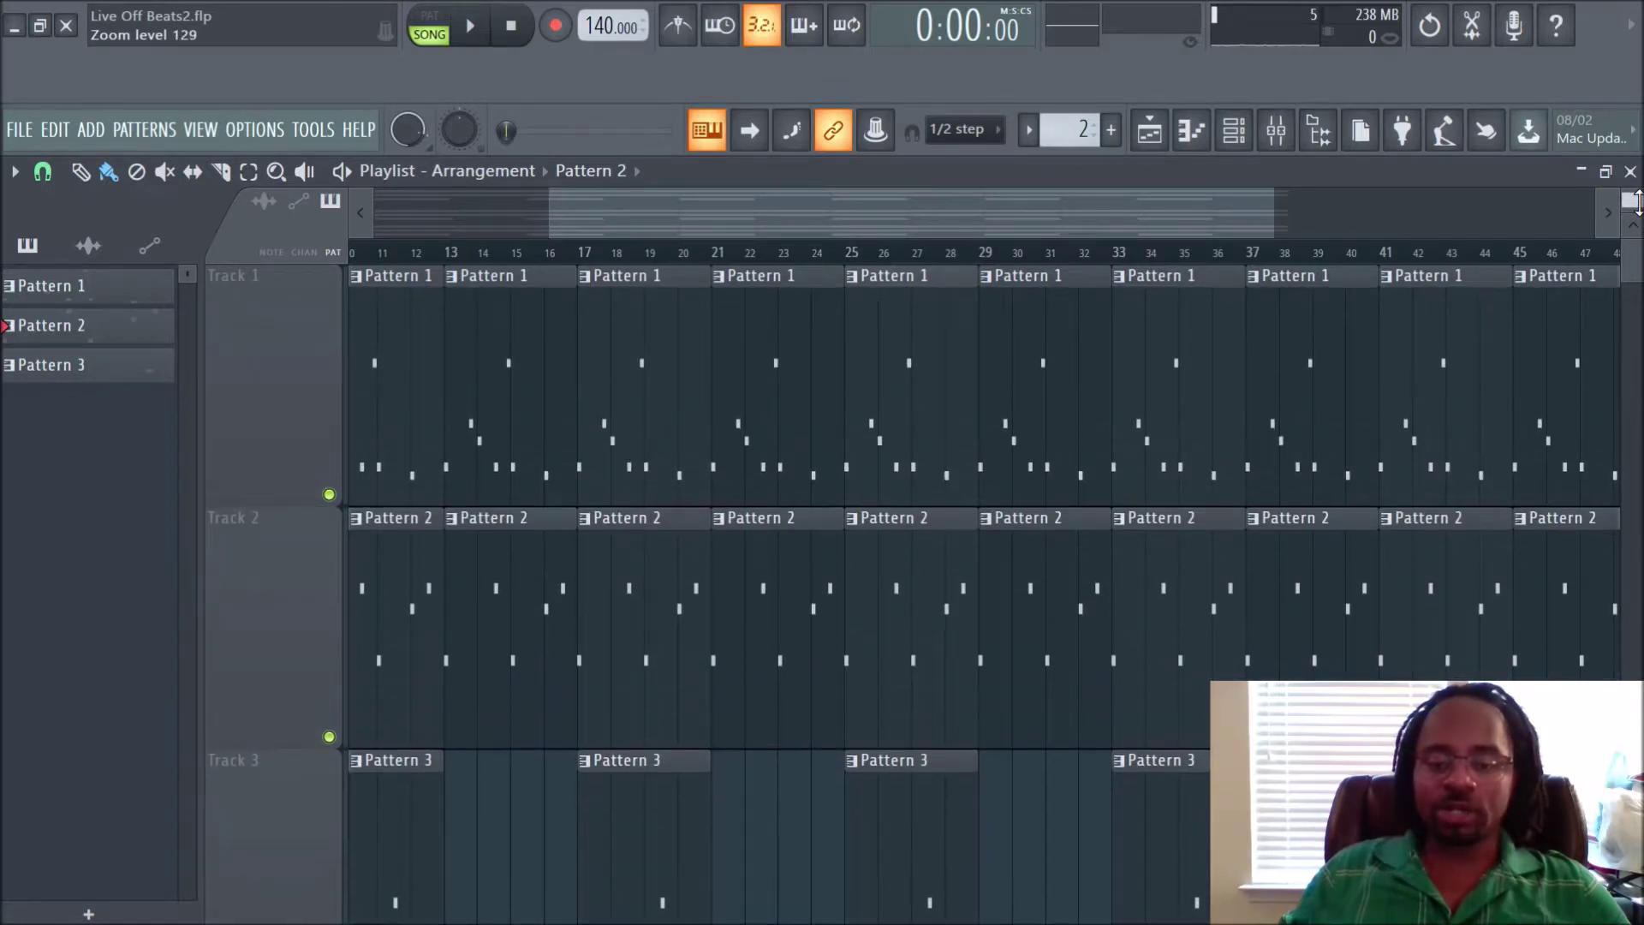
scroll(1636, 201, "up", 10)
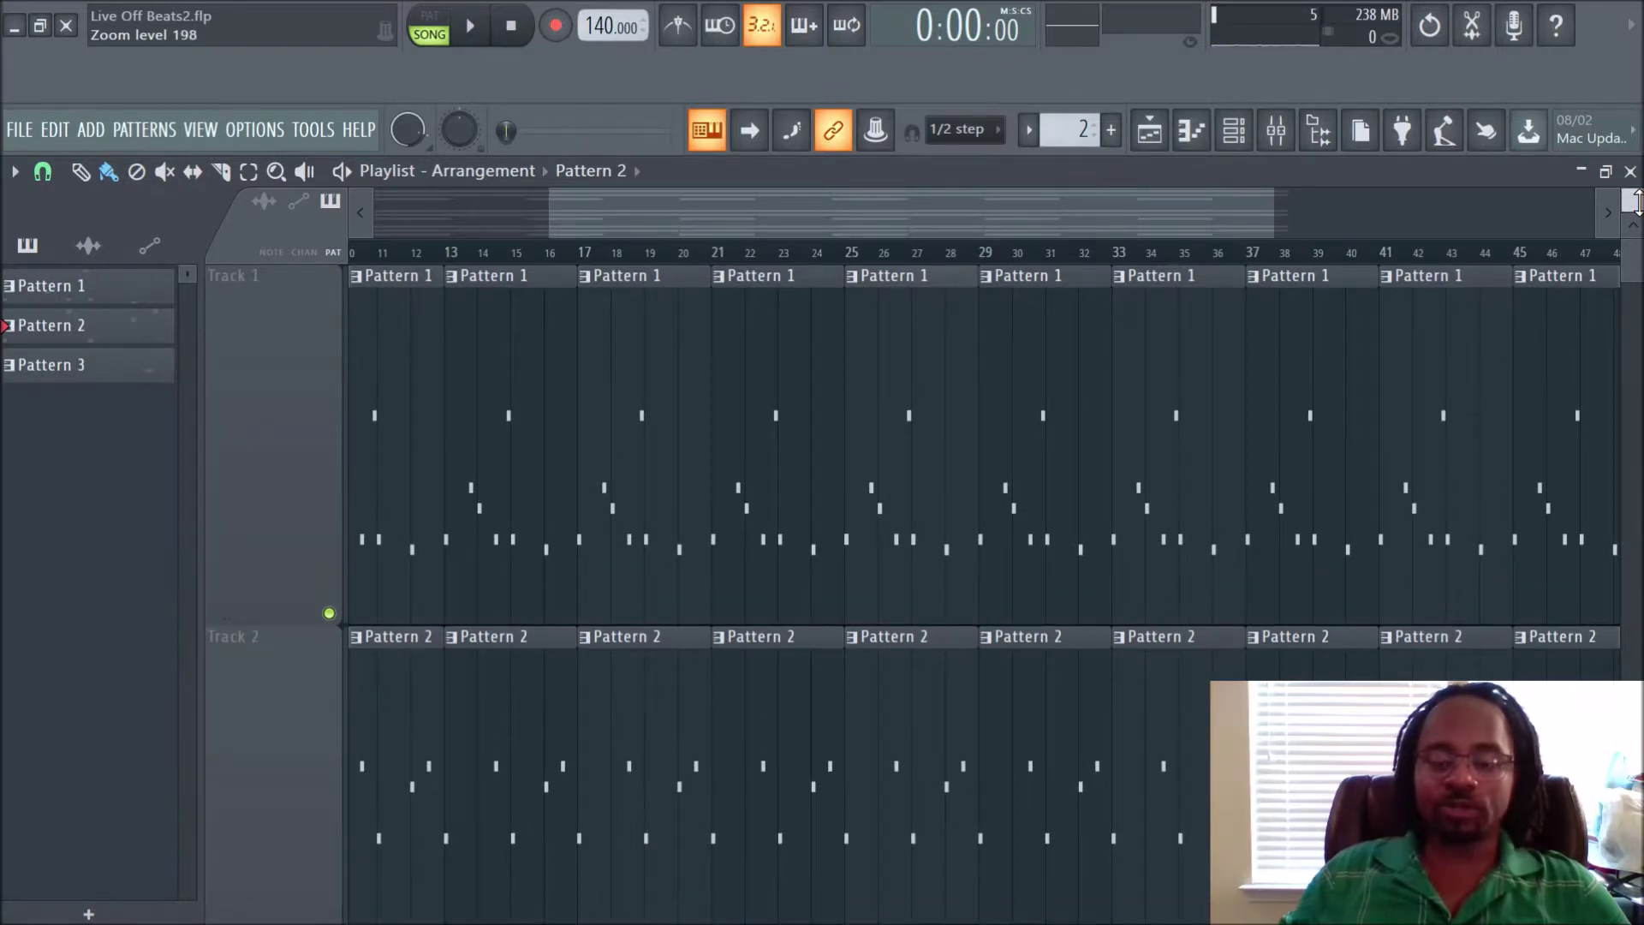
scroll(972, 257, "up", 2)
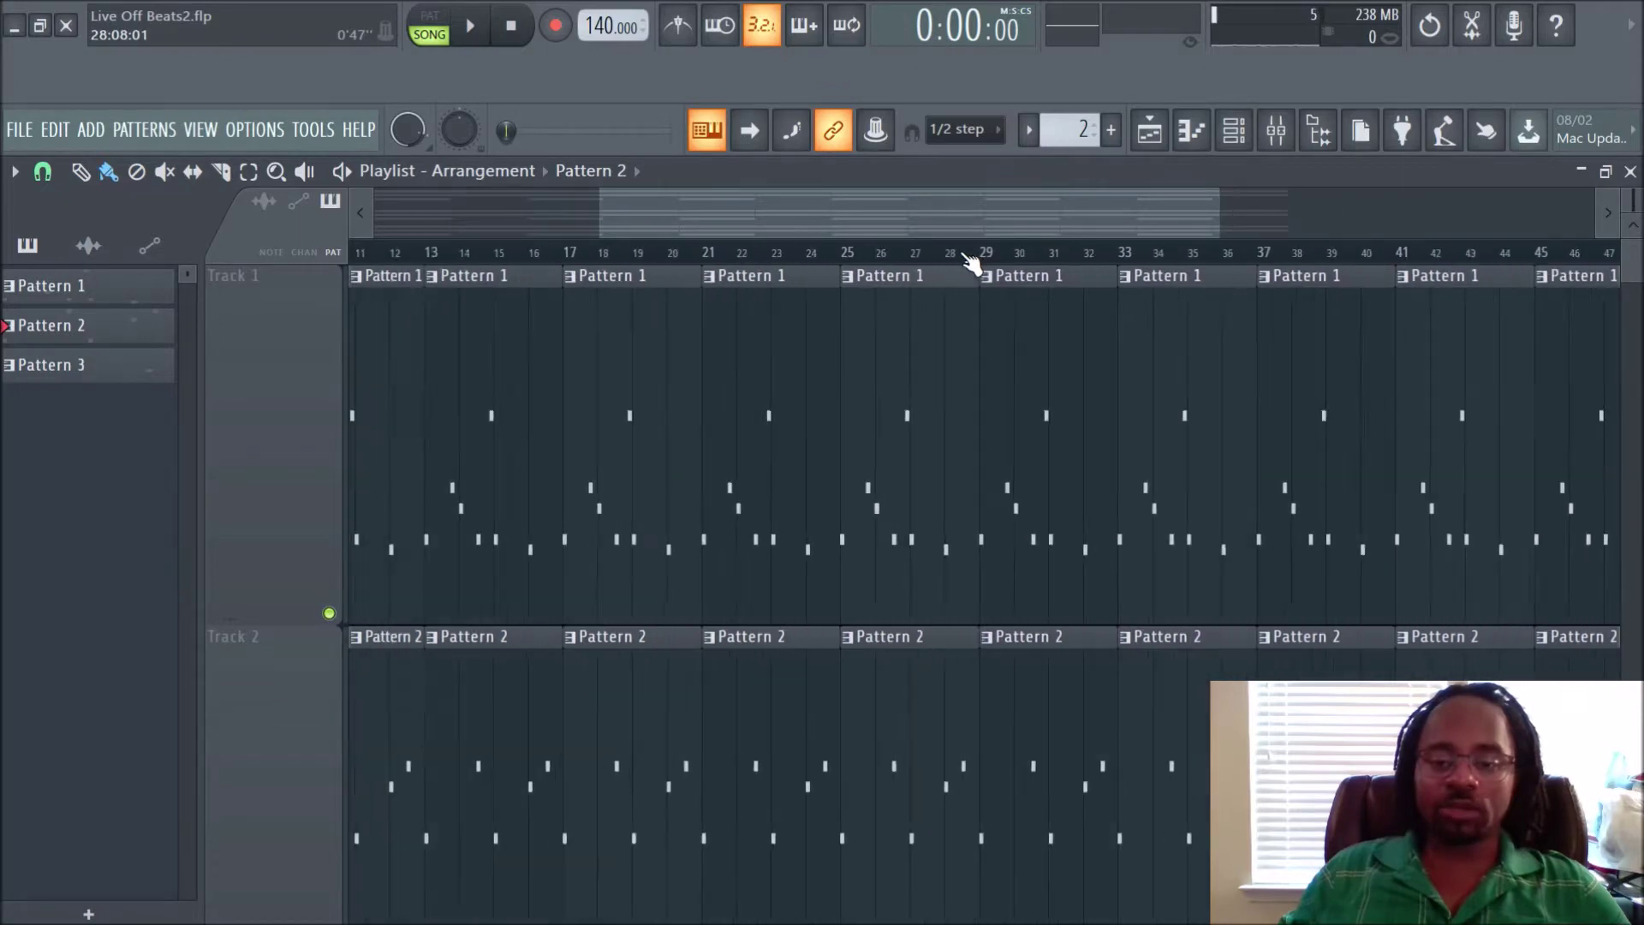
Zoom into the ruler, bring bars 17–23 into view, and set the song position just before bar 17.
scroll(972, 257, "up", 8)
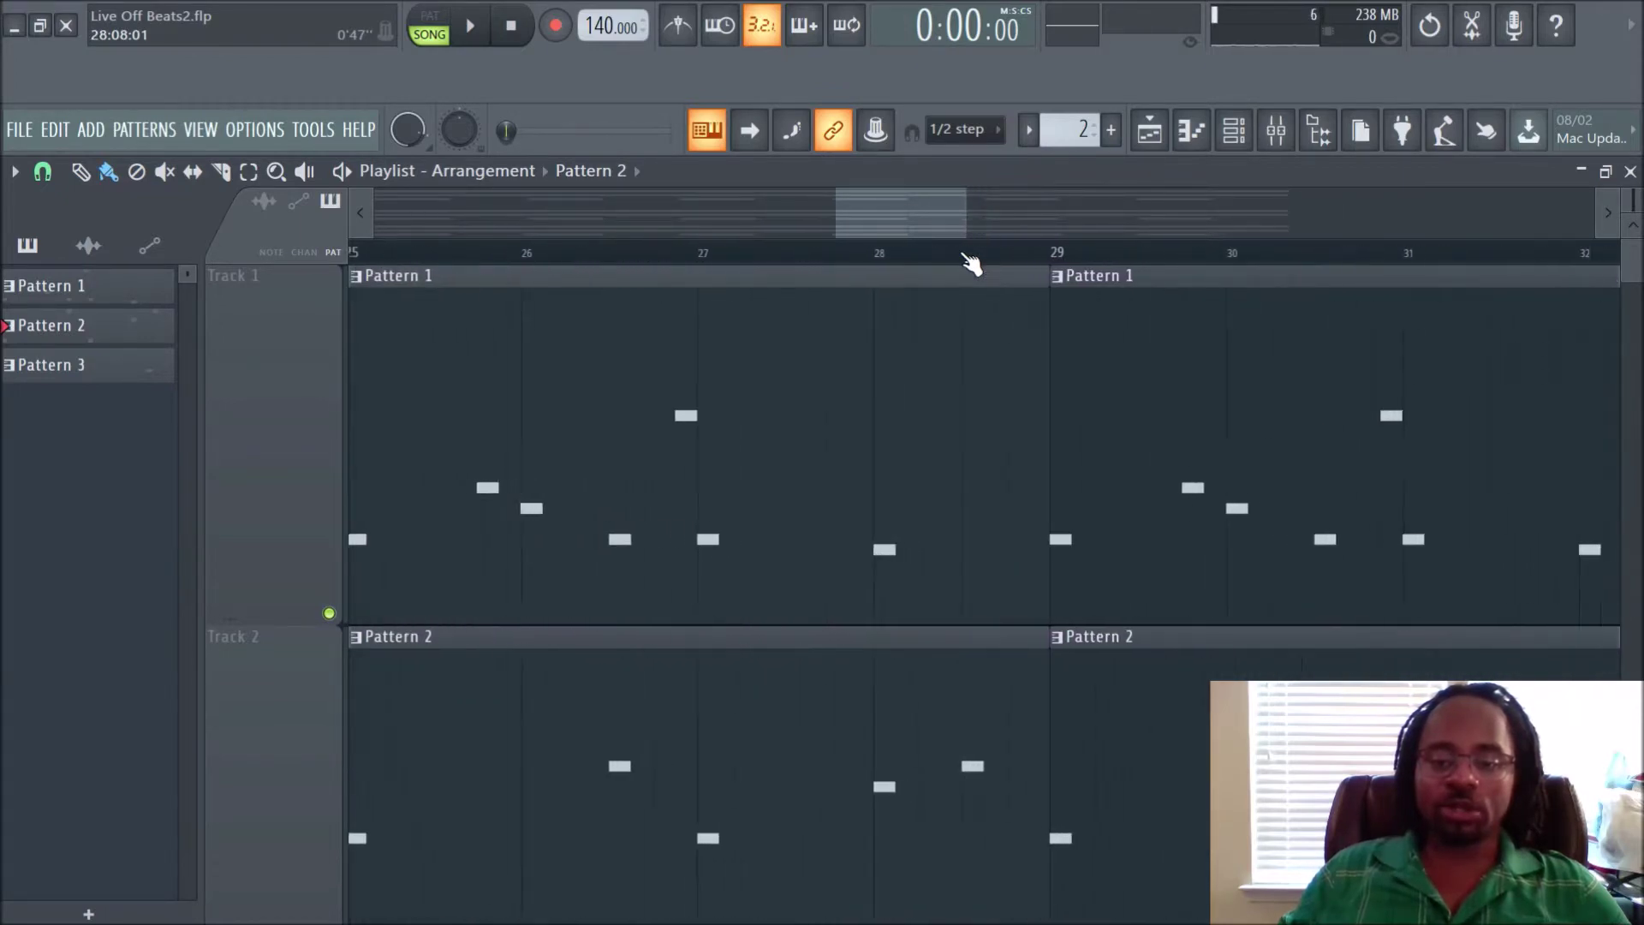
scroll(967, 259, "up", 1)
left_click_drag(864, 230, 791, 237)
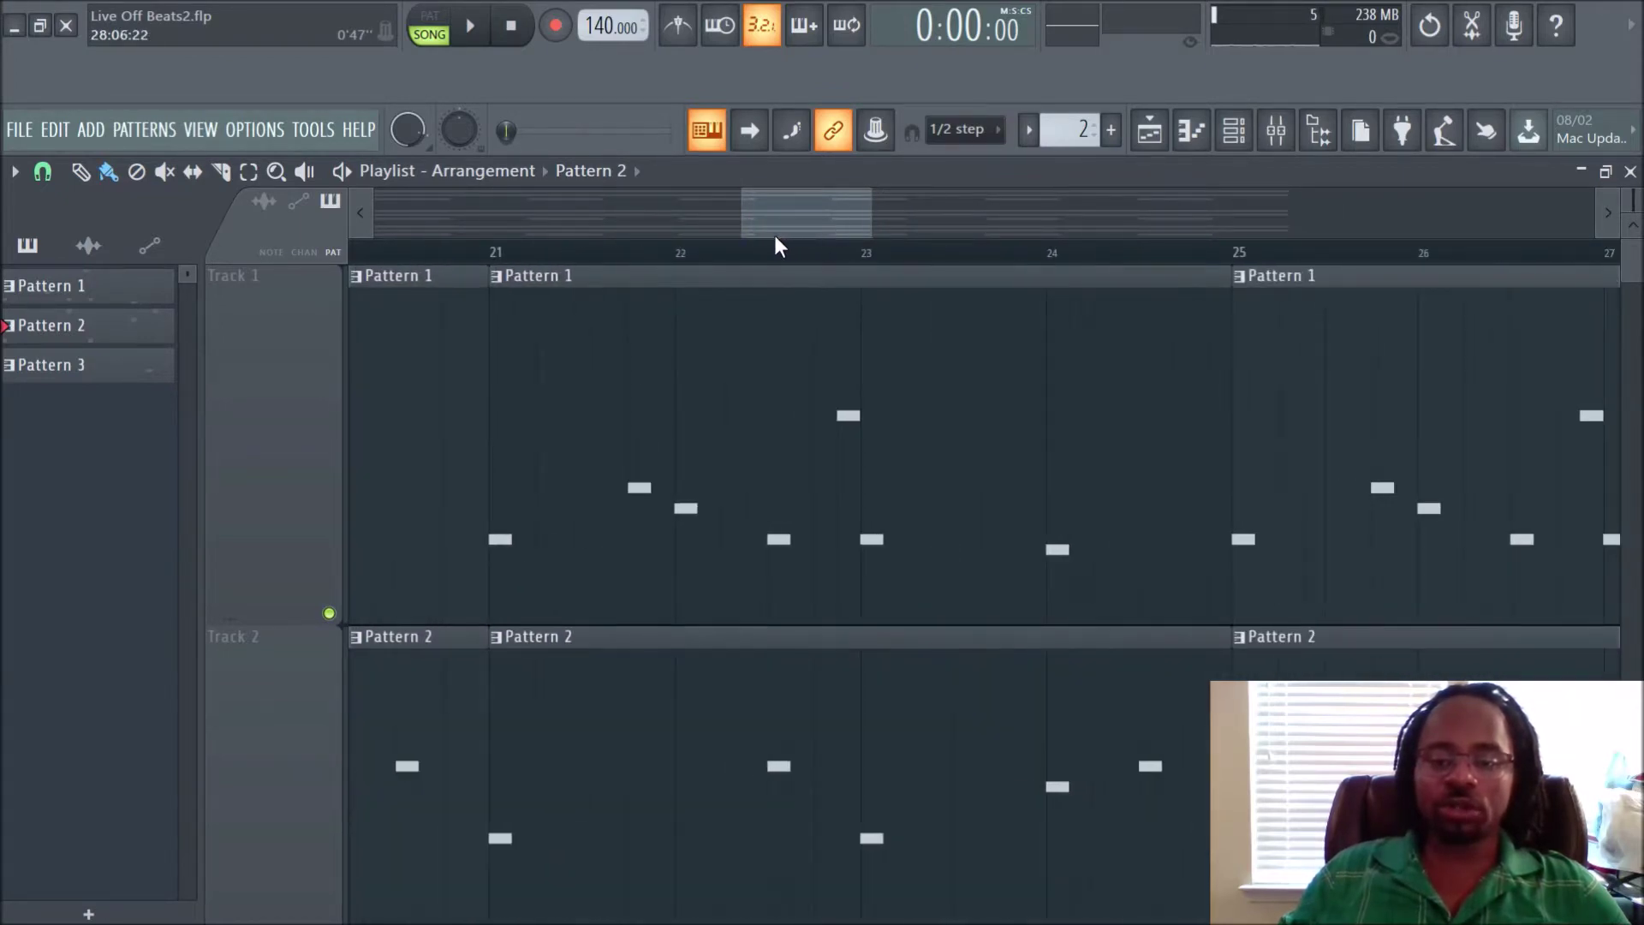
left_click_drag(777, 231, 680, 221)
left_click(437, 253)
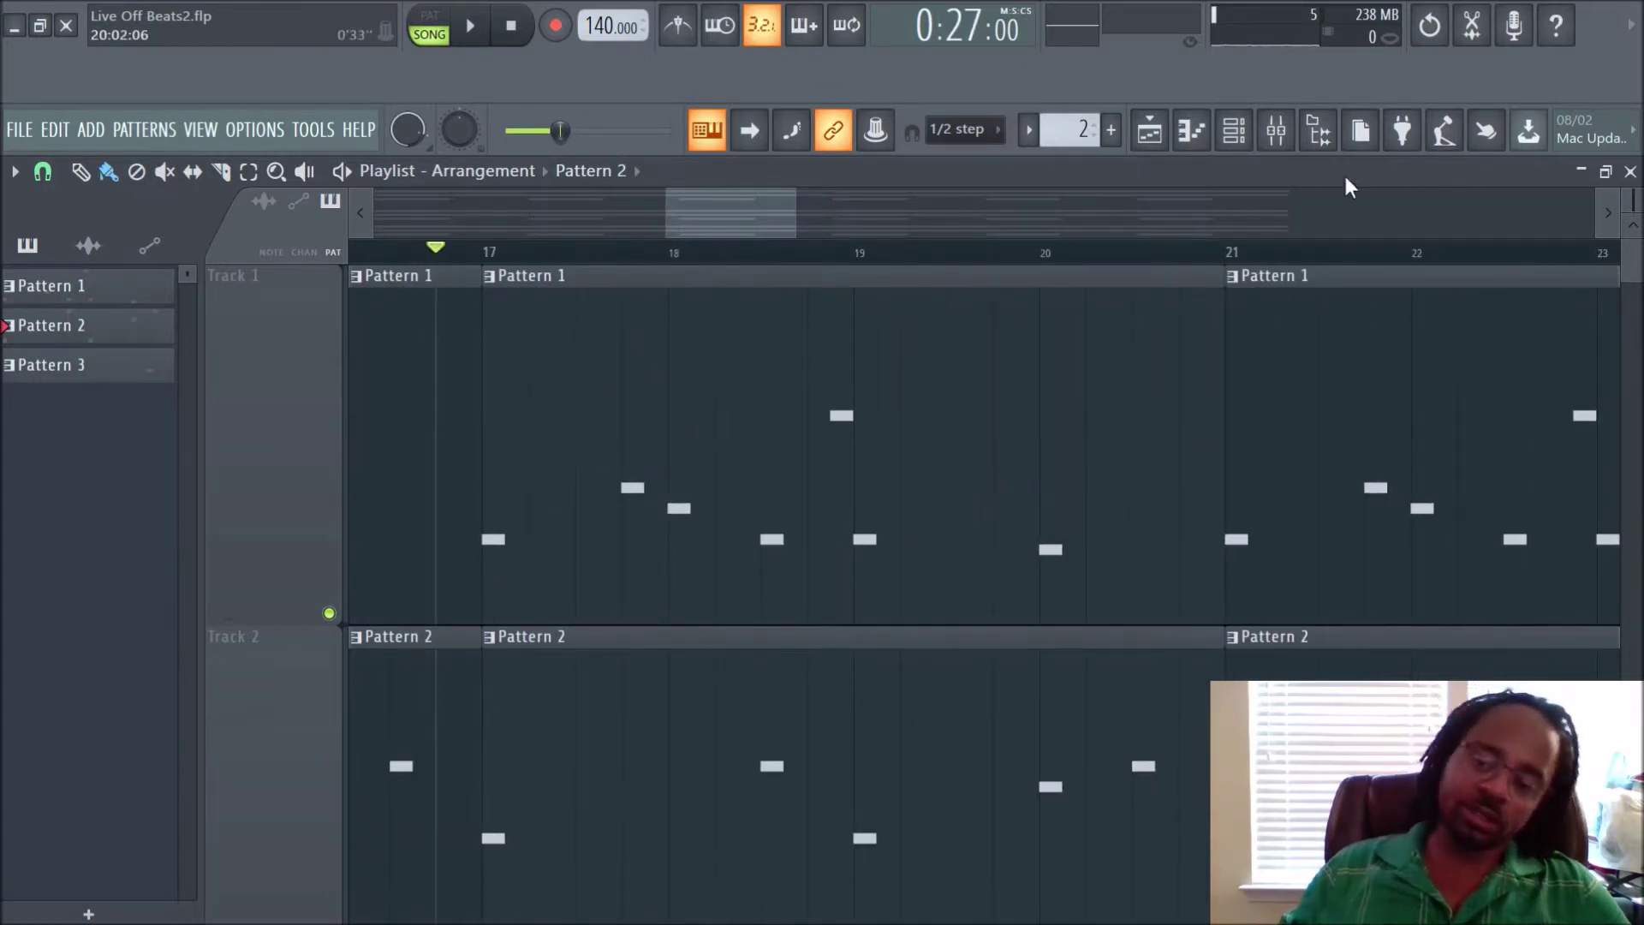
Zoom out horizontally and vertically so Tracks 1–6 fit at normal height.
scroll(841, 262, "down", 4)
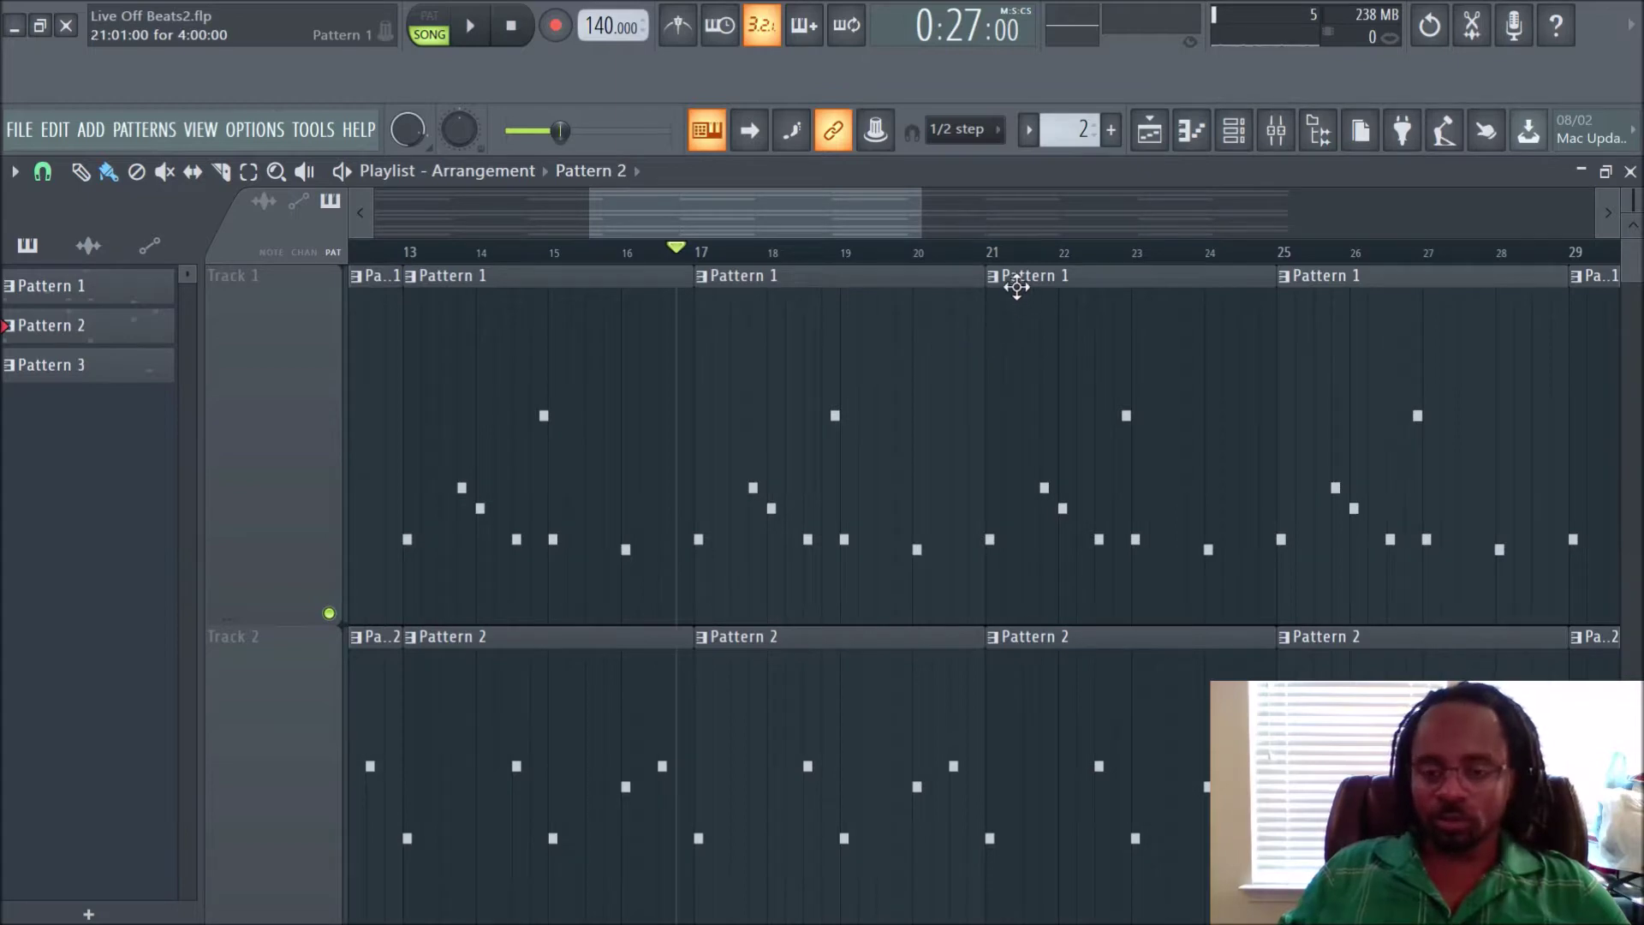
scroll(1028, 267, "down", 5)
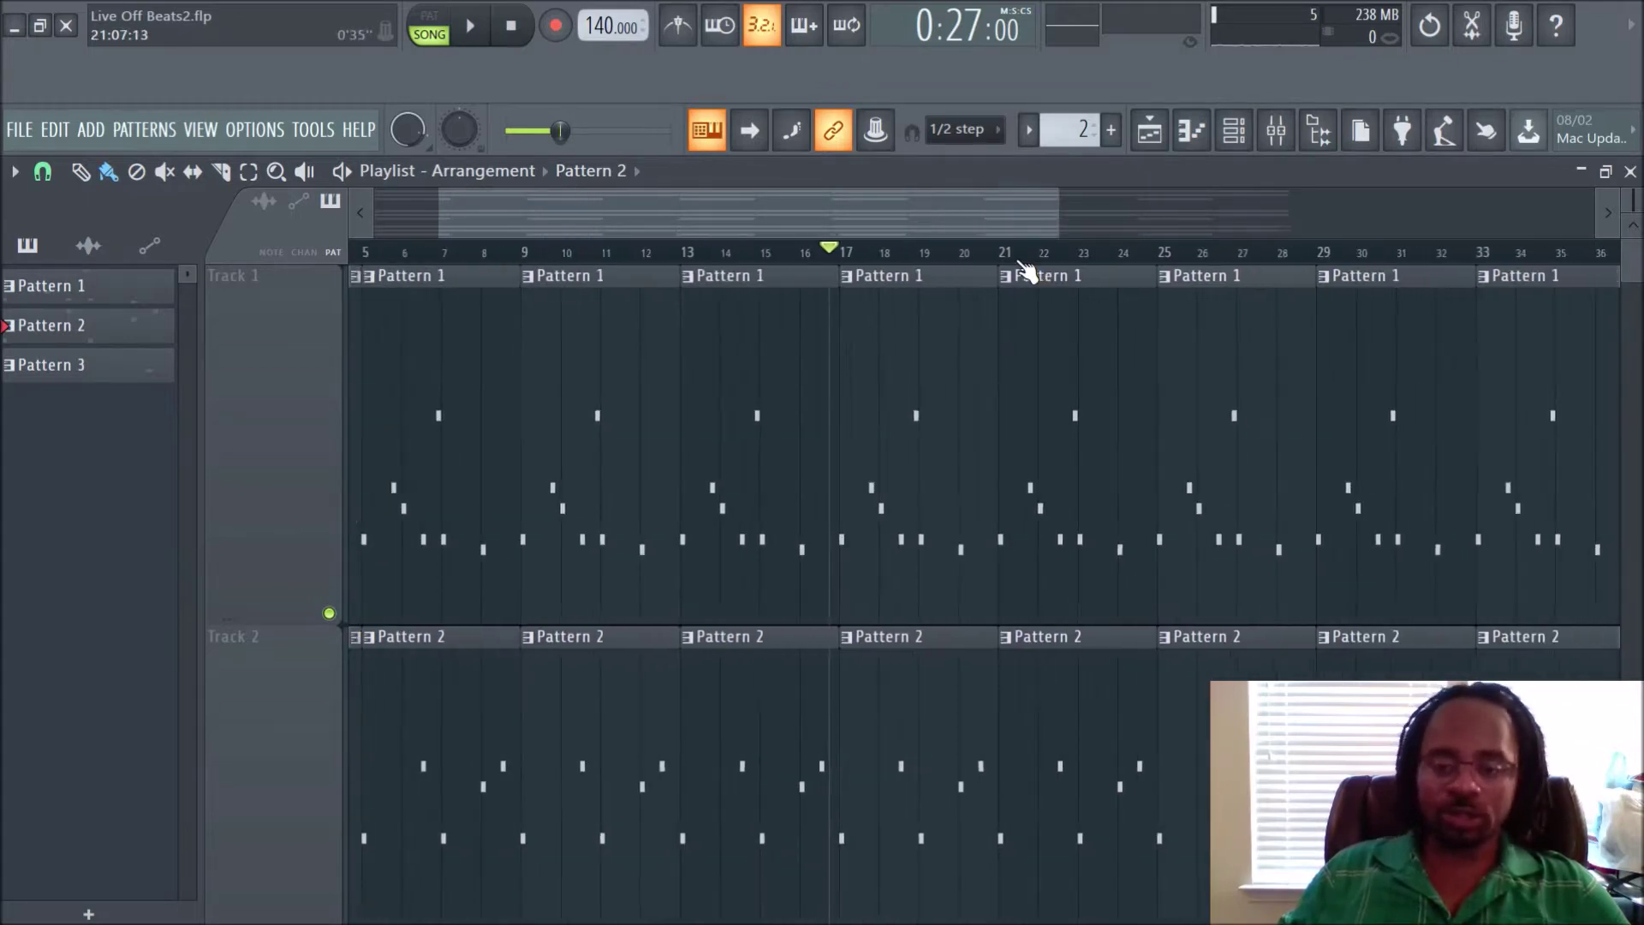
scroll(1636, 203, "down", 4)
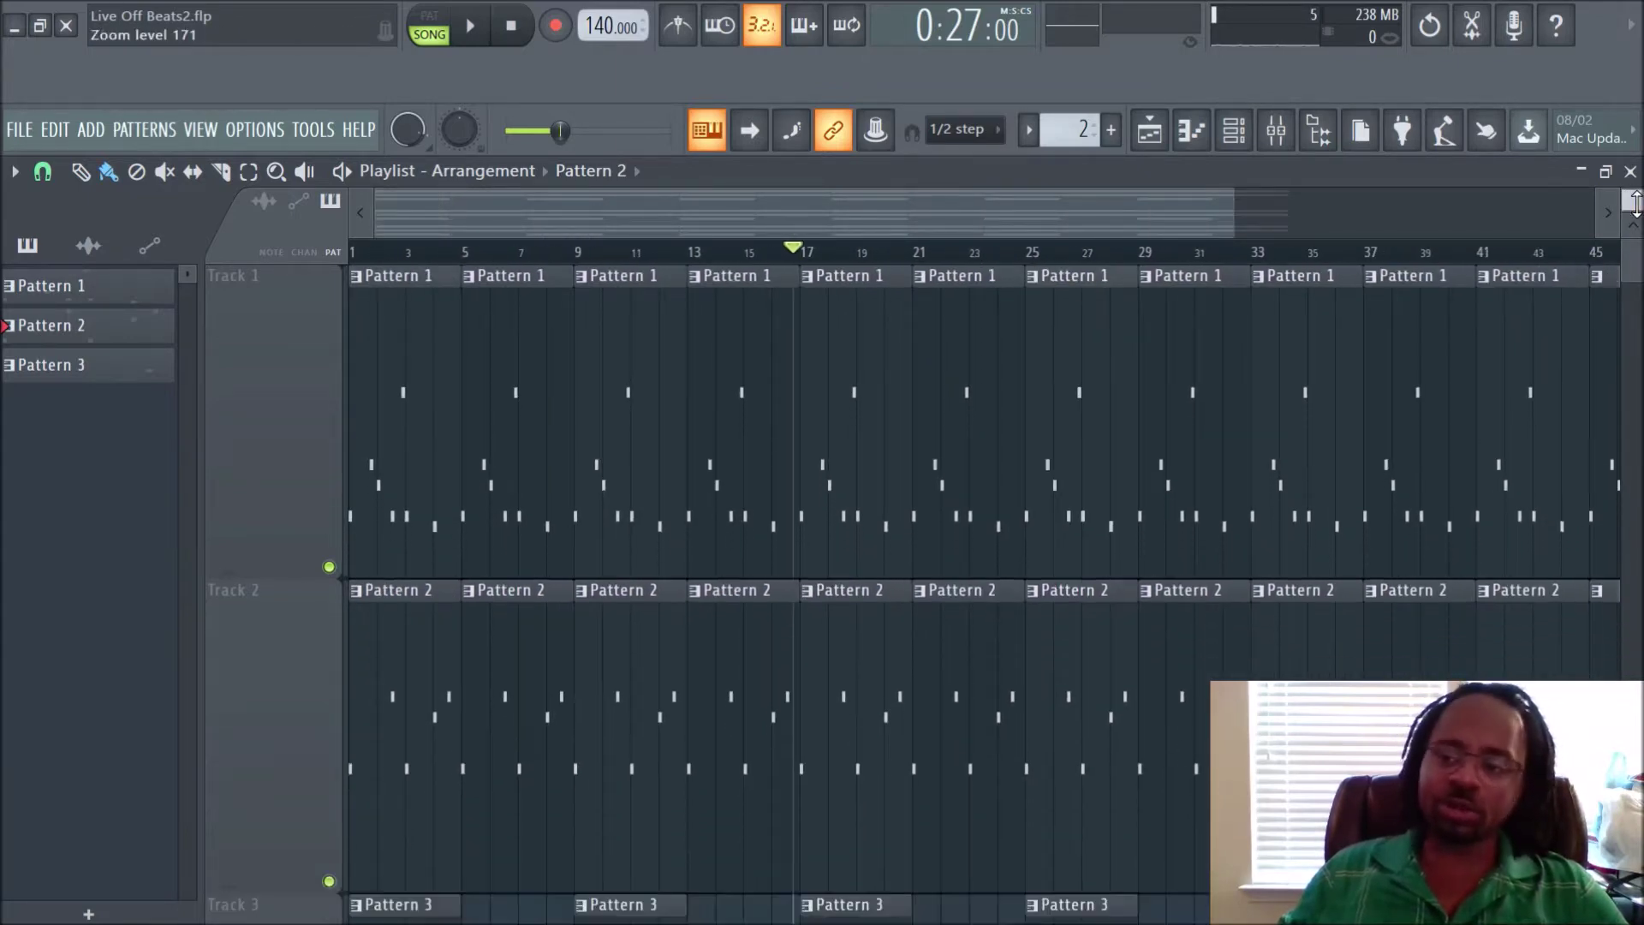
scroll(1636, 203, "down", 2)
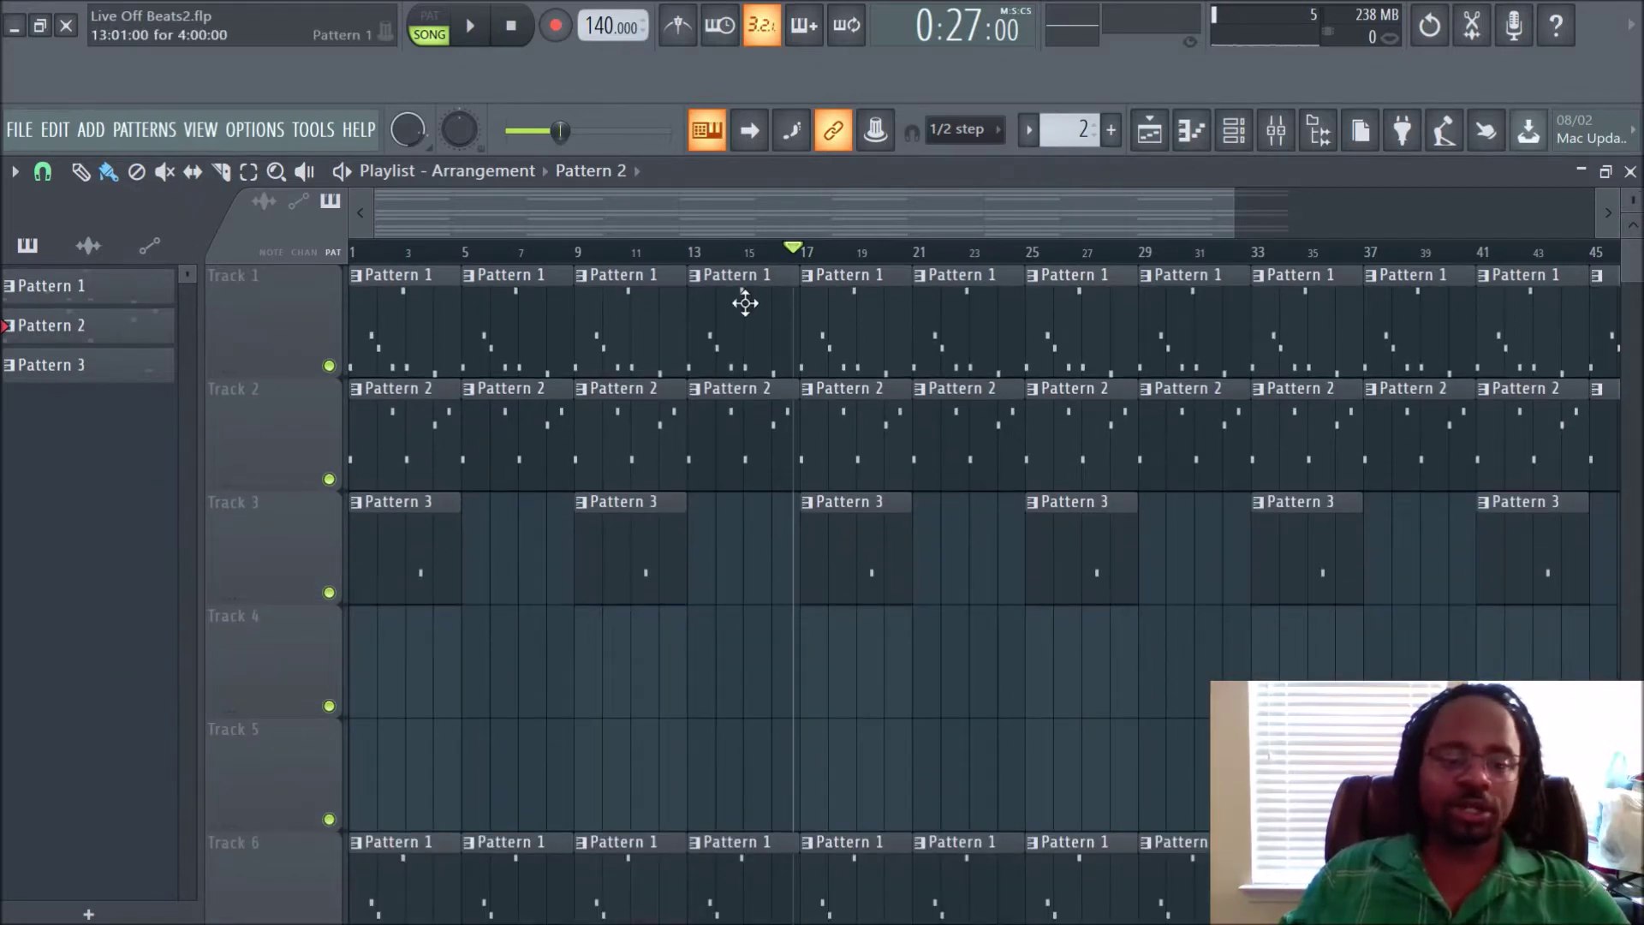
Check the Resize all tracks options without changing heights, then scroll down to Tracks 8–13.
left_click(15, 171)
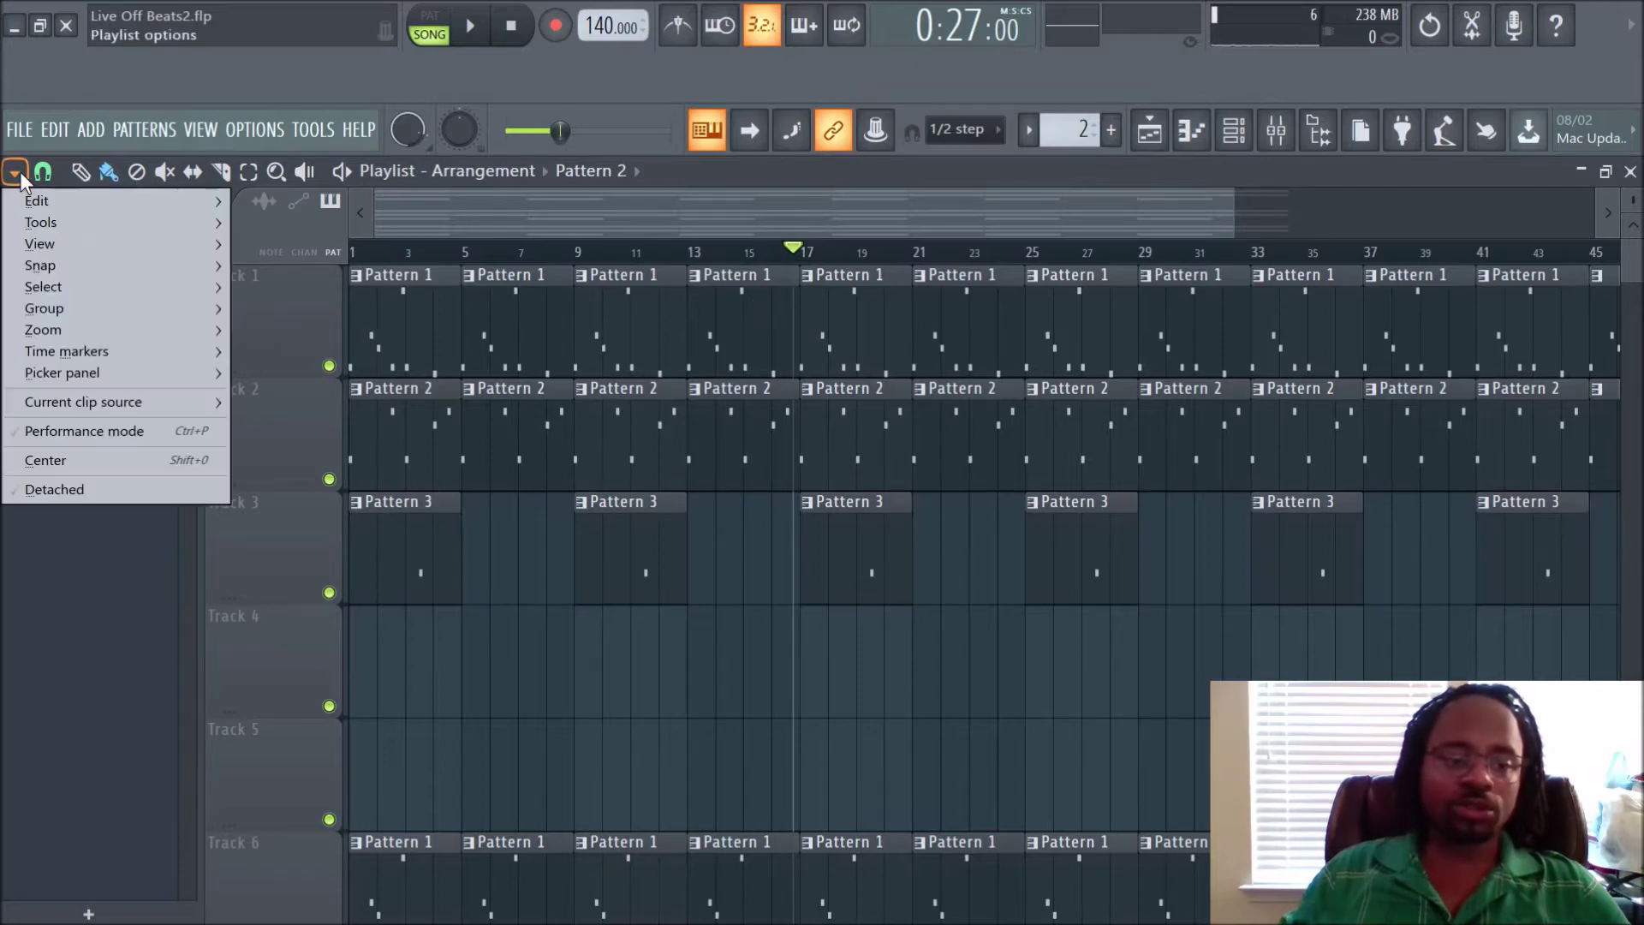
mouse_move(29, 243)
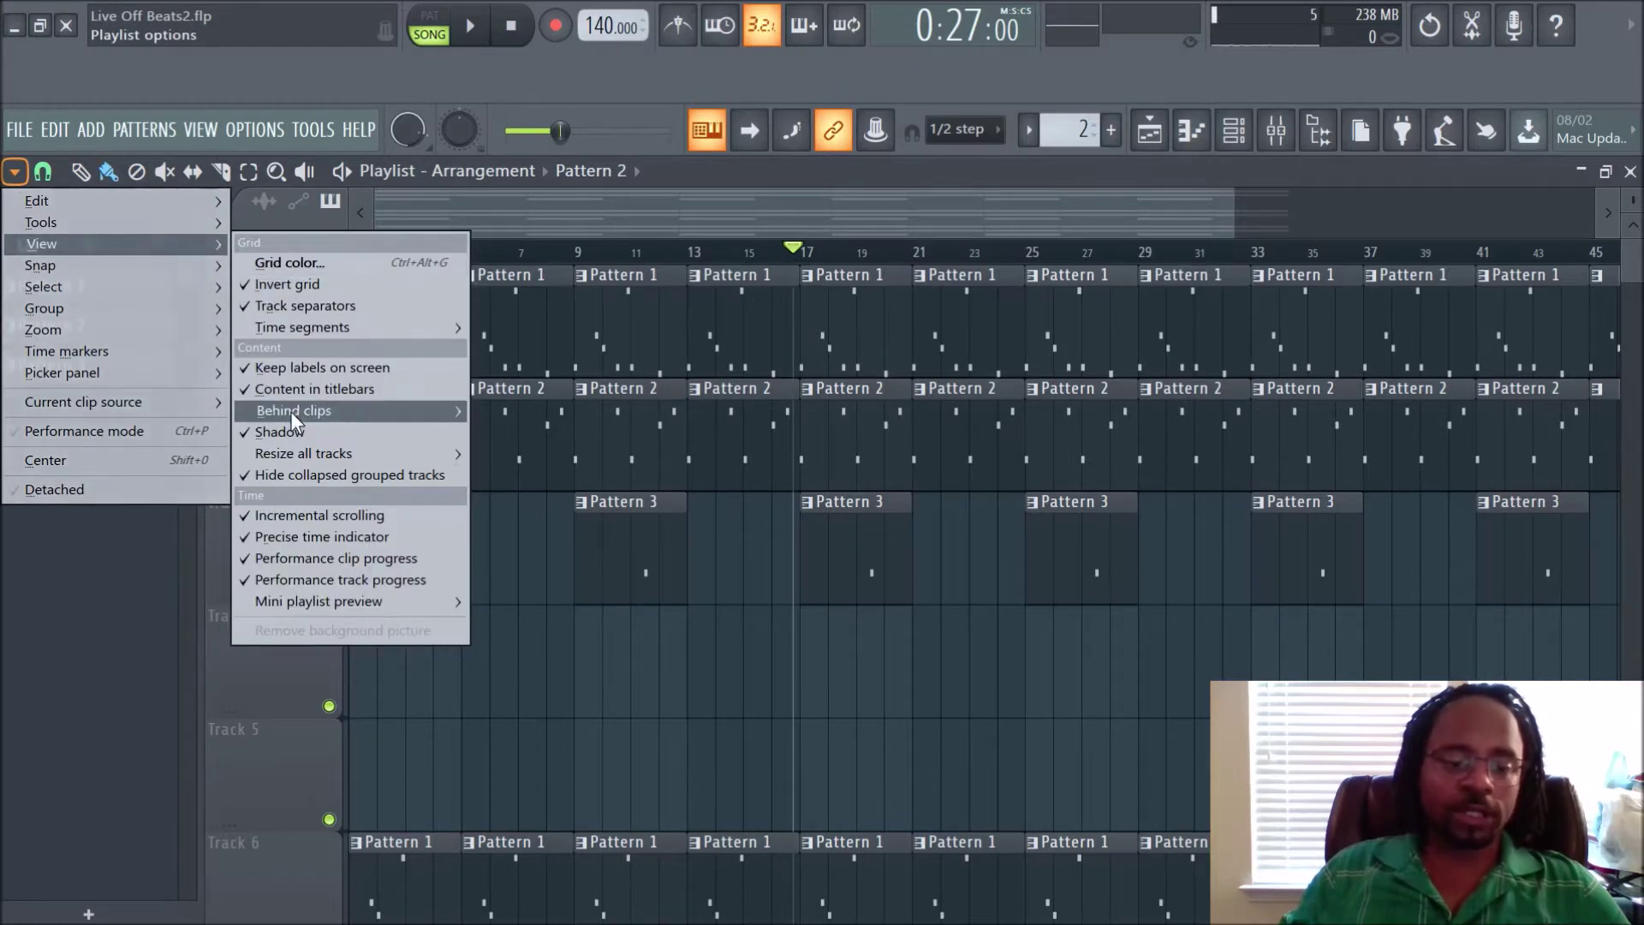
left_click(1164, 754)
scroll(950, 487, "down", 7)
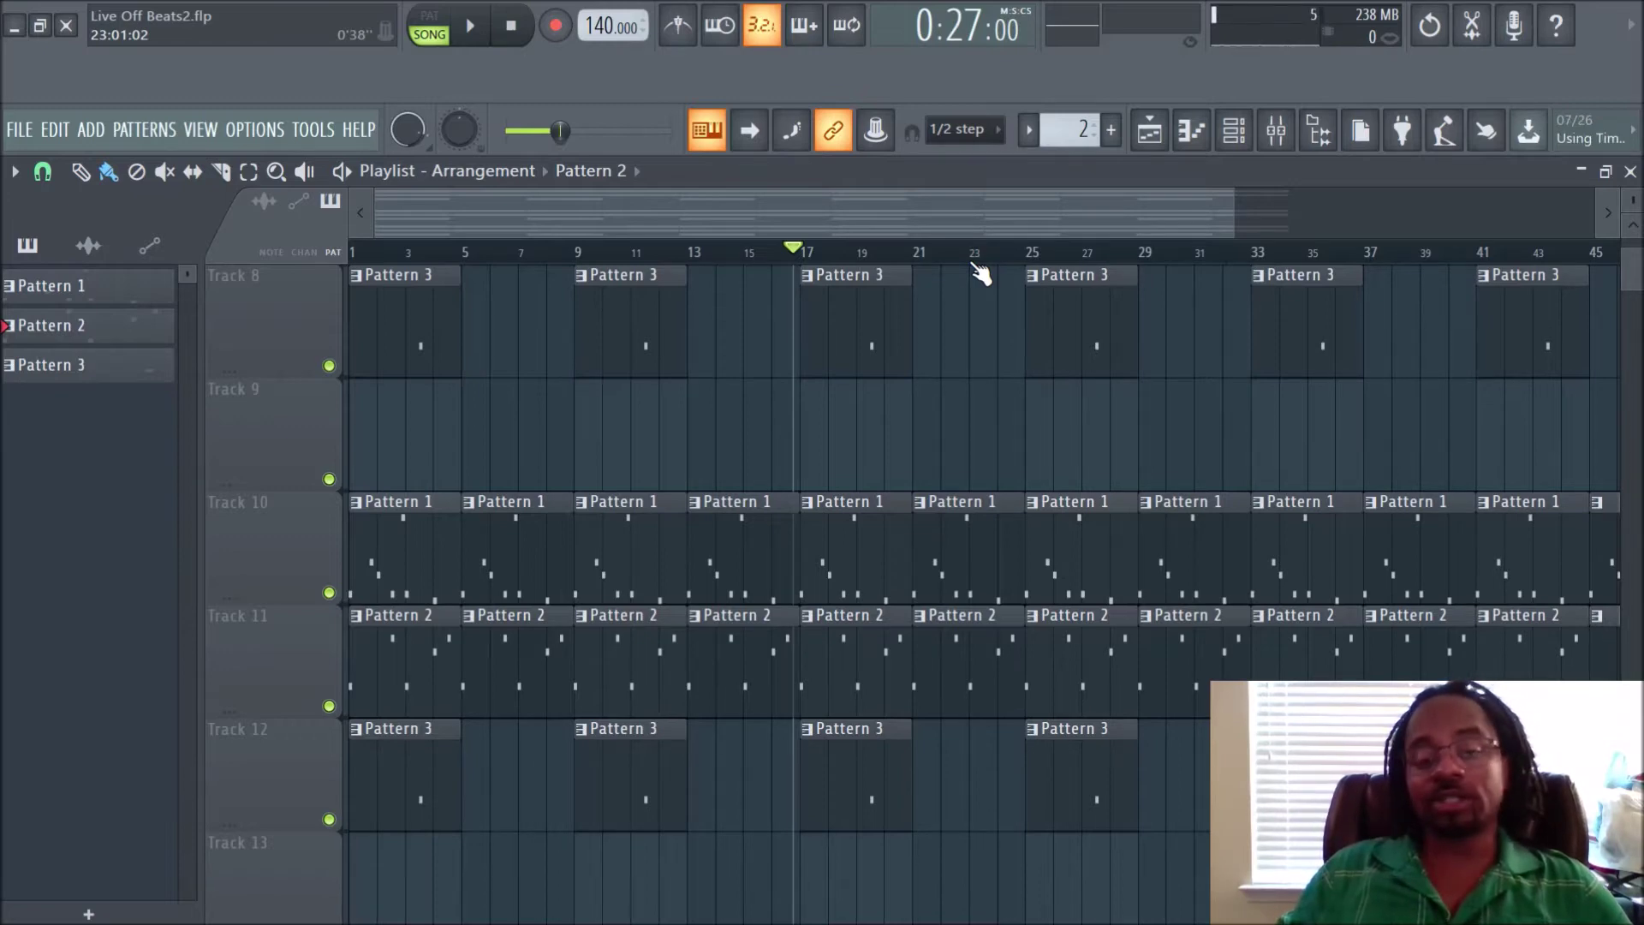
Shrink tracks to zoom level 0 and zoom out to bars 1–63, back at Track 1.
scroll(1020, 263, "up", 5)
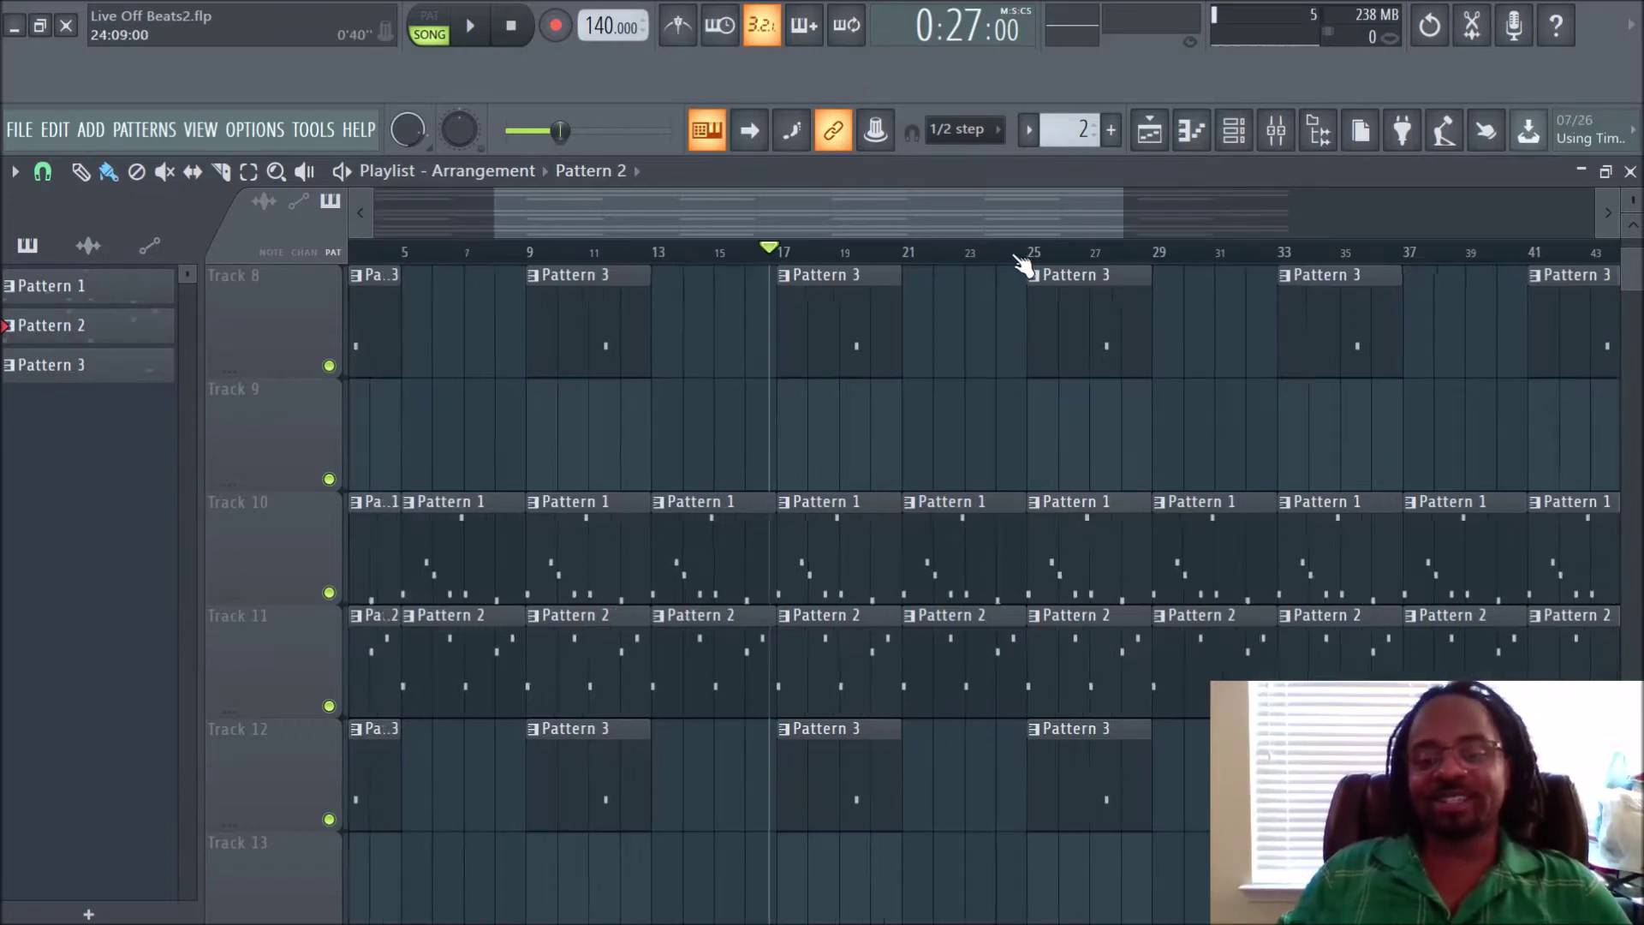
scroll(1020, 264, "down", 5)
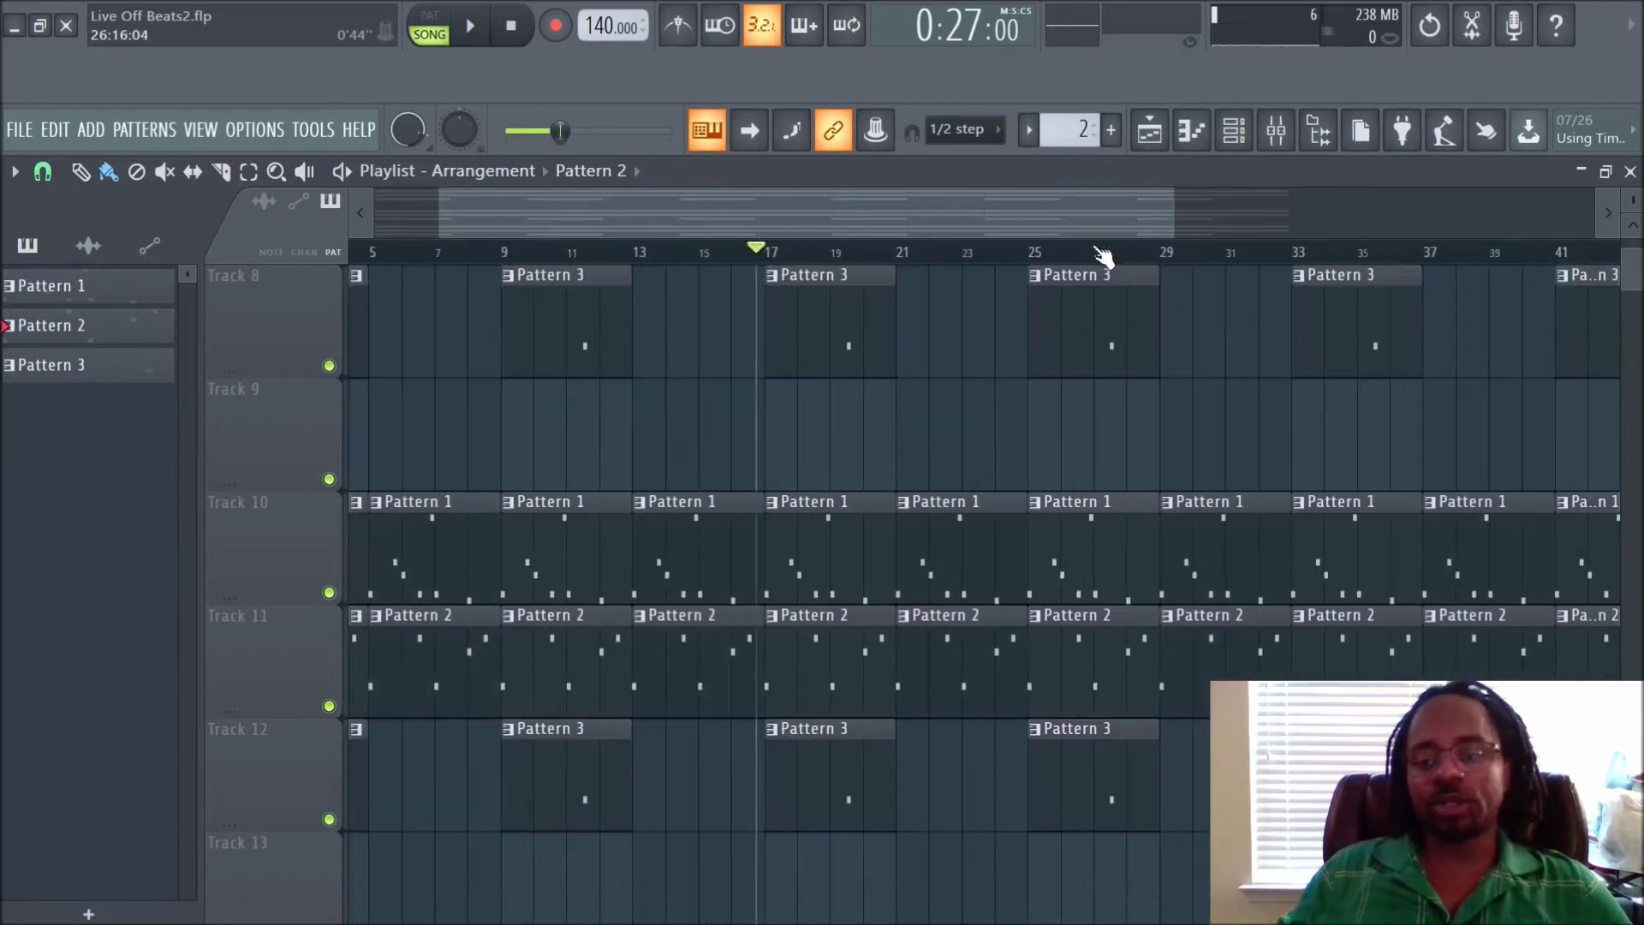
scroll(1020, 264, "down", 3)
scroll(1020, 264, "up", 2)
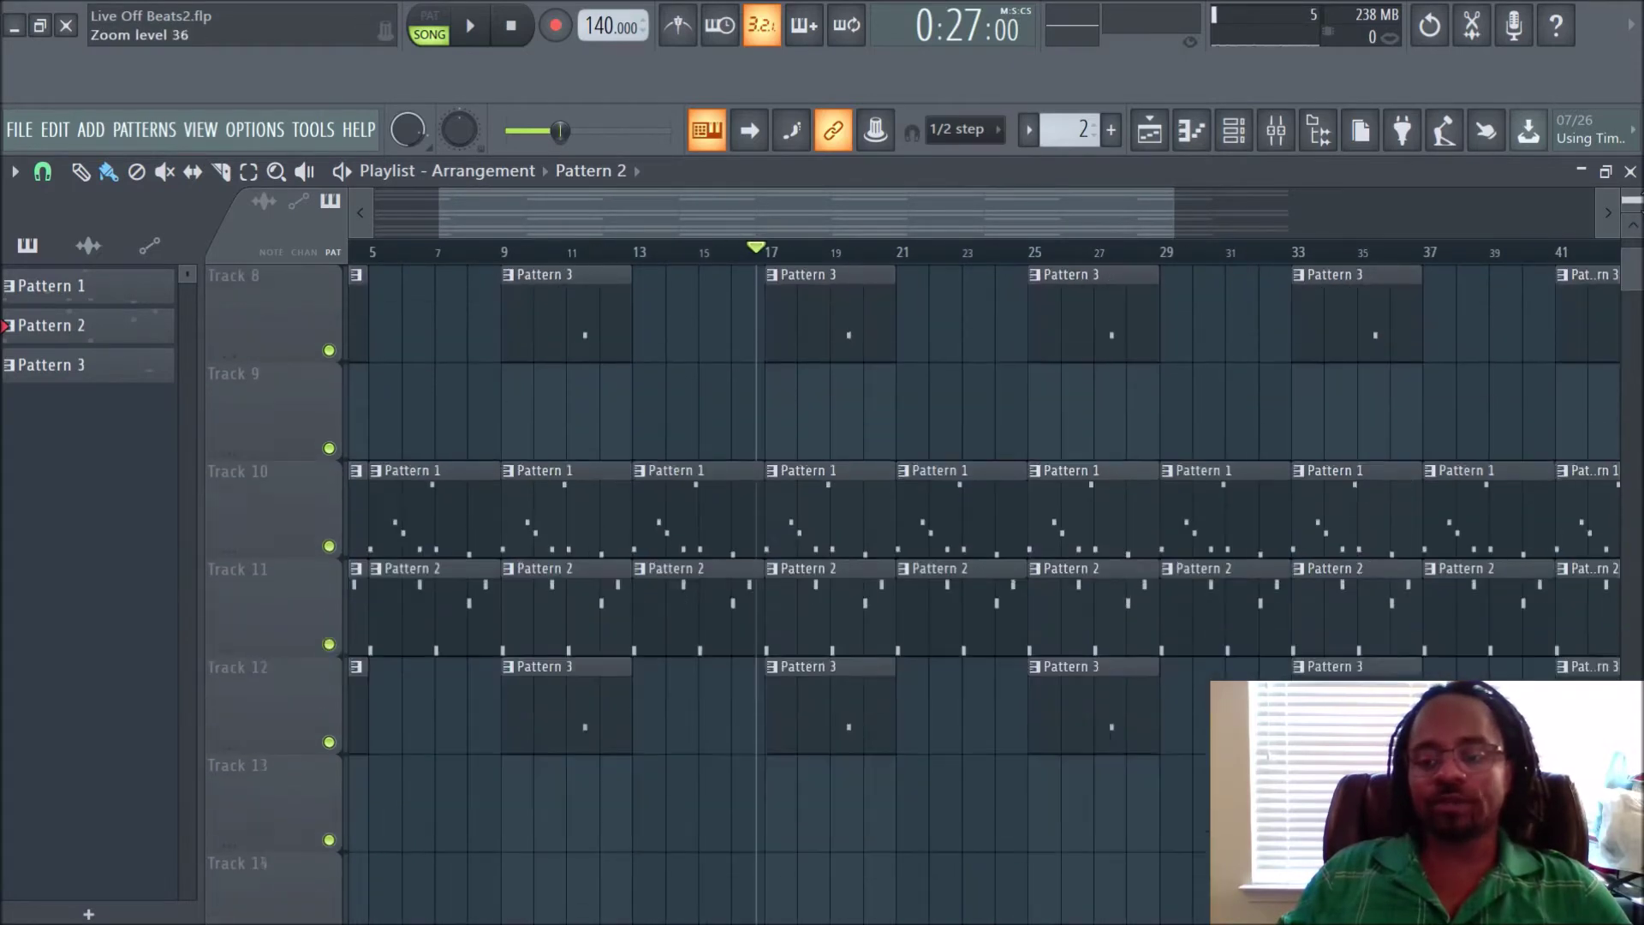
scroll(1020, 264, "down", 2)
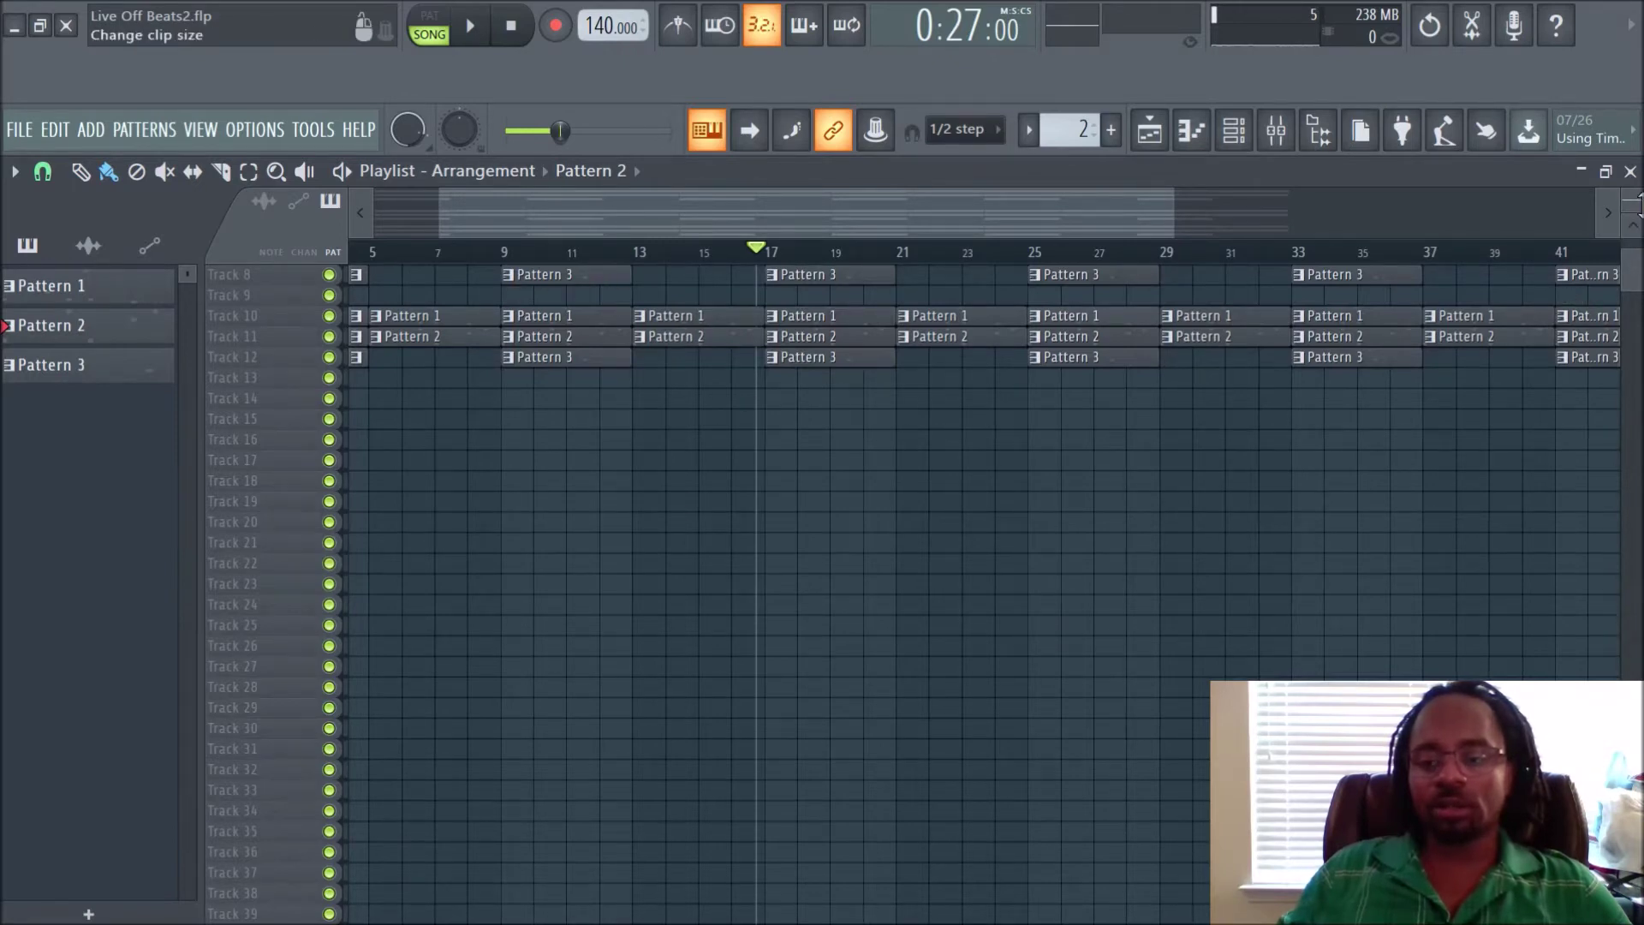
scroll(1284, 262, "down", 4)
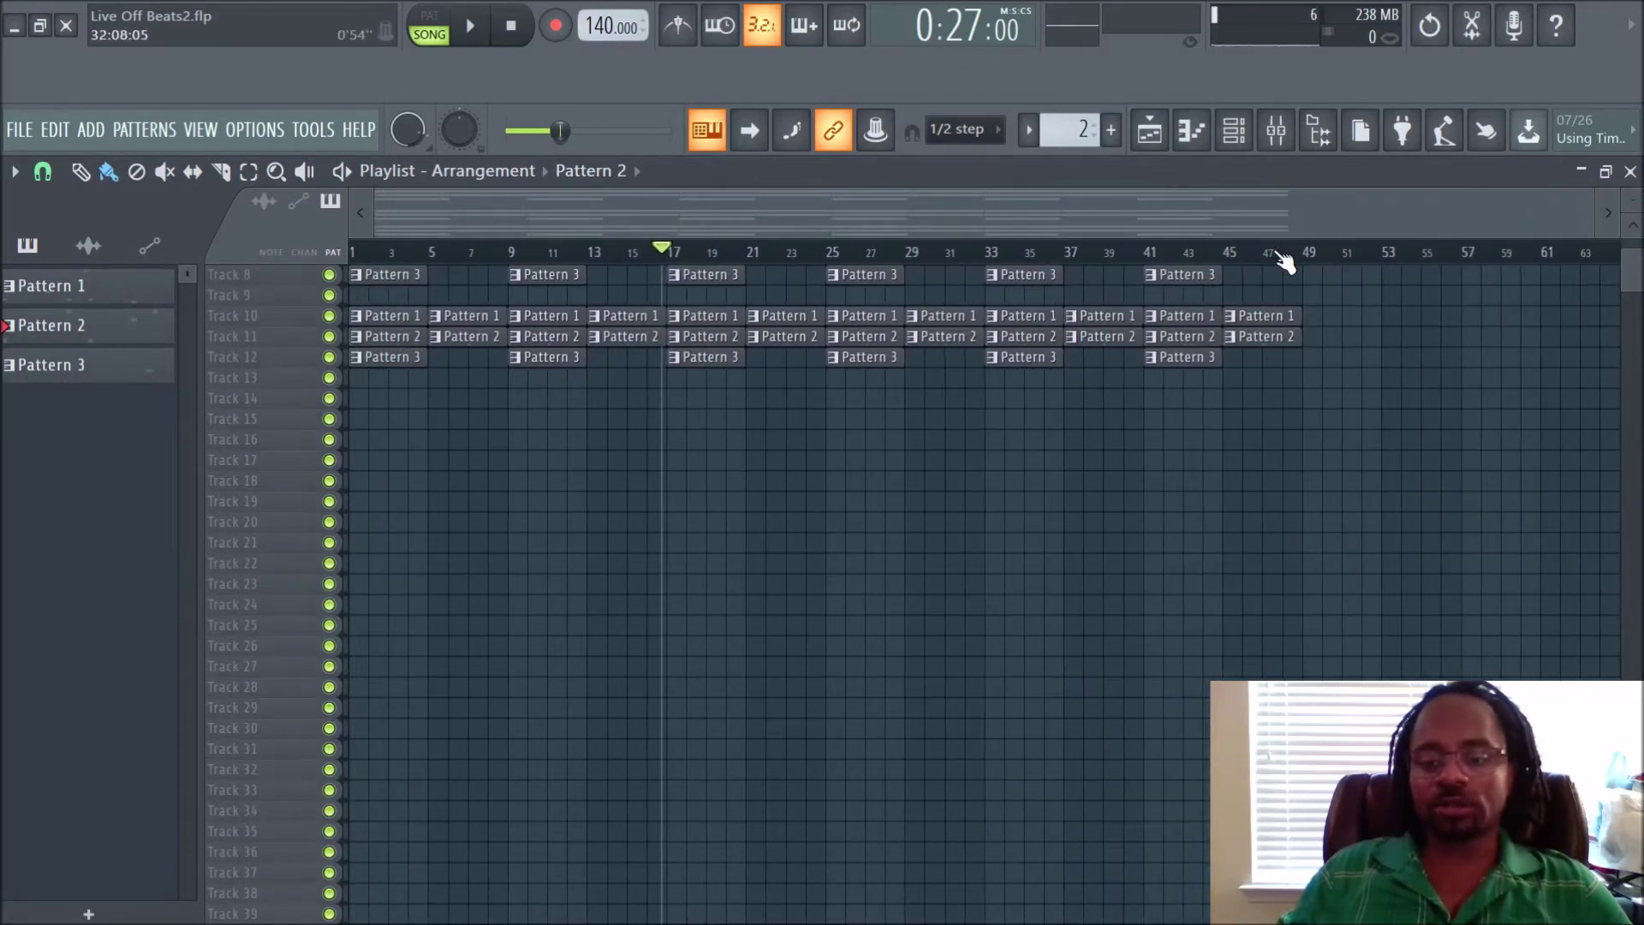
scroll(1238, 480, "up", 4)
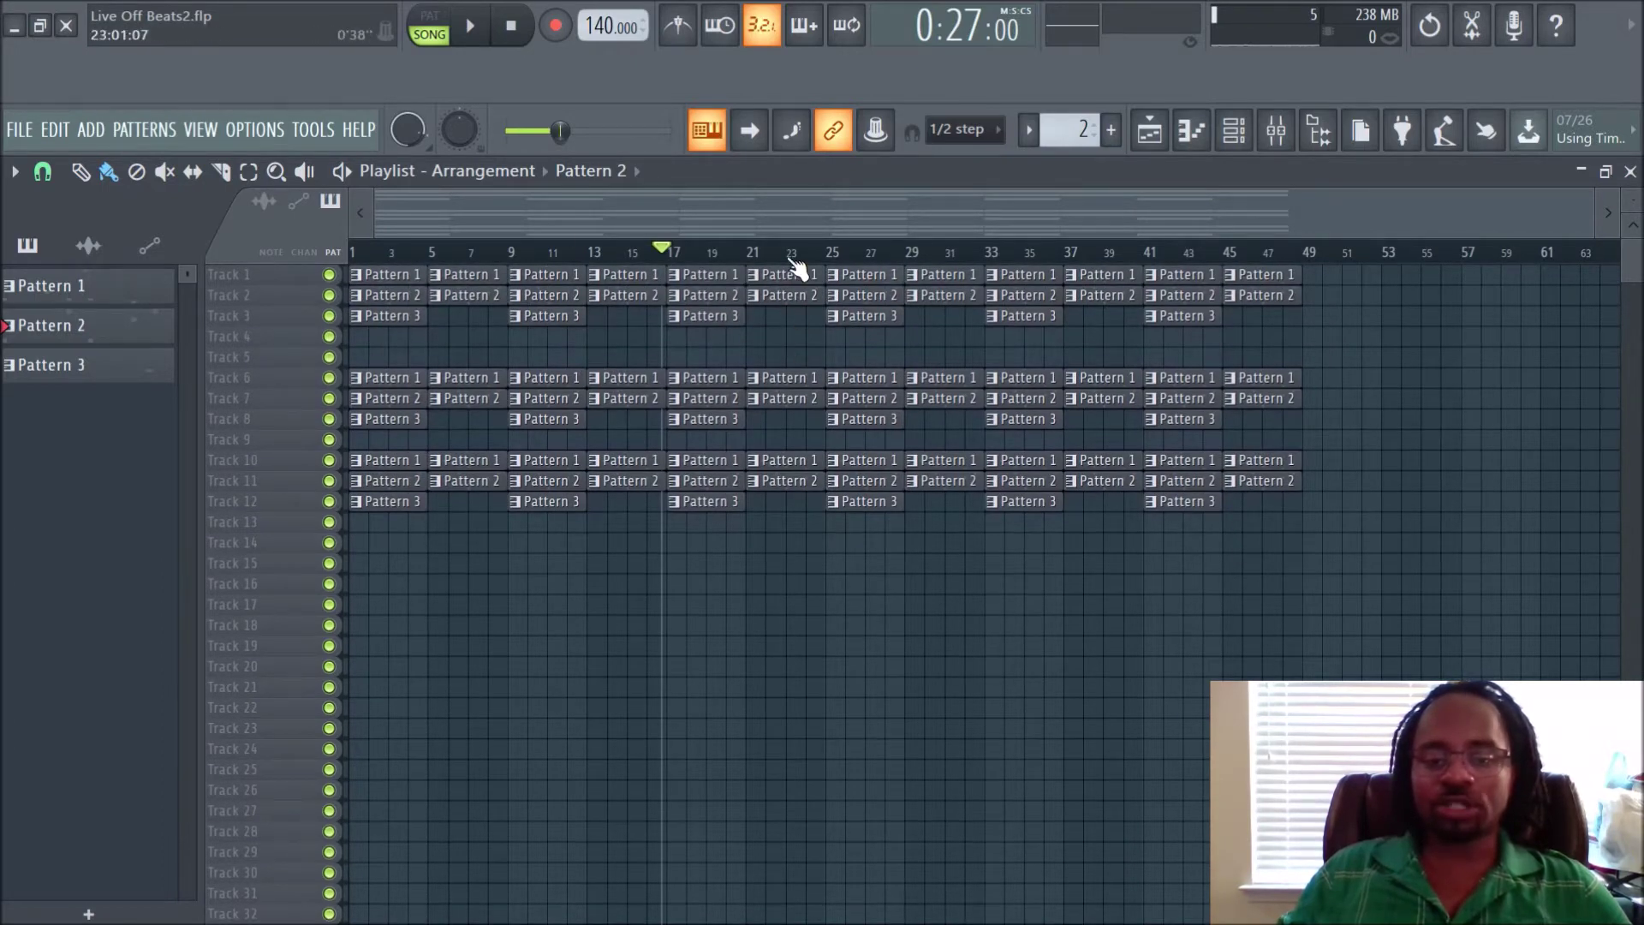
scroll(799, 262, "up", 3)
scroll(798, 265, "down", 3)
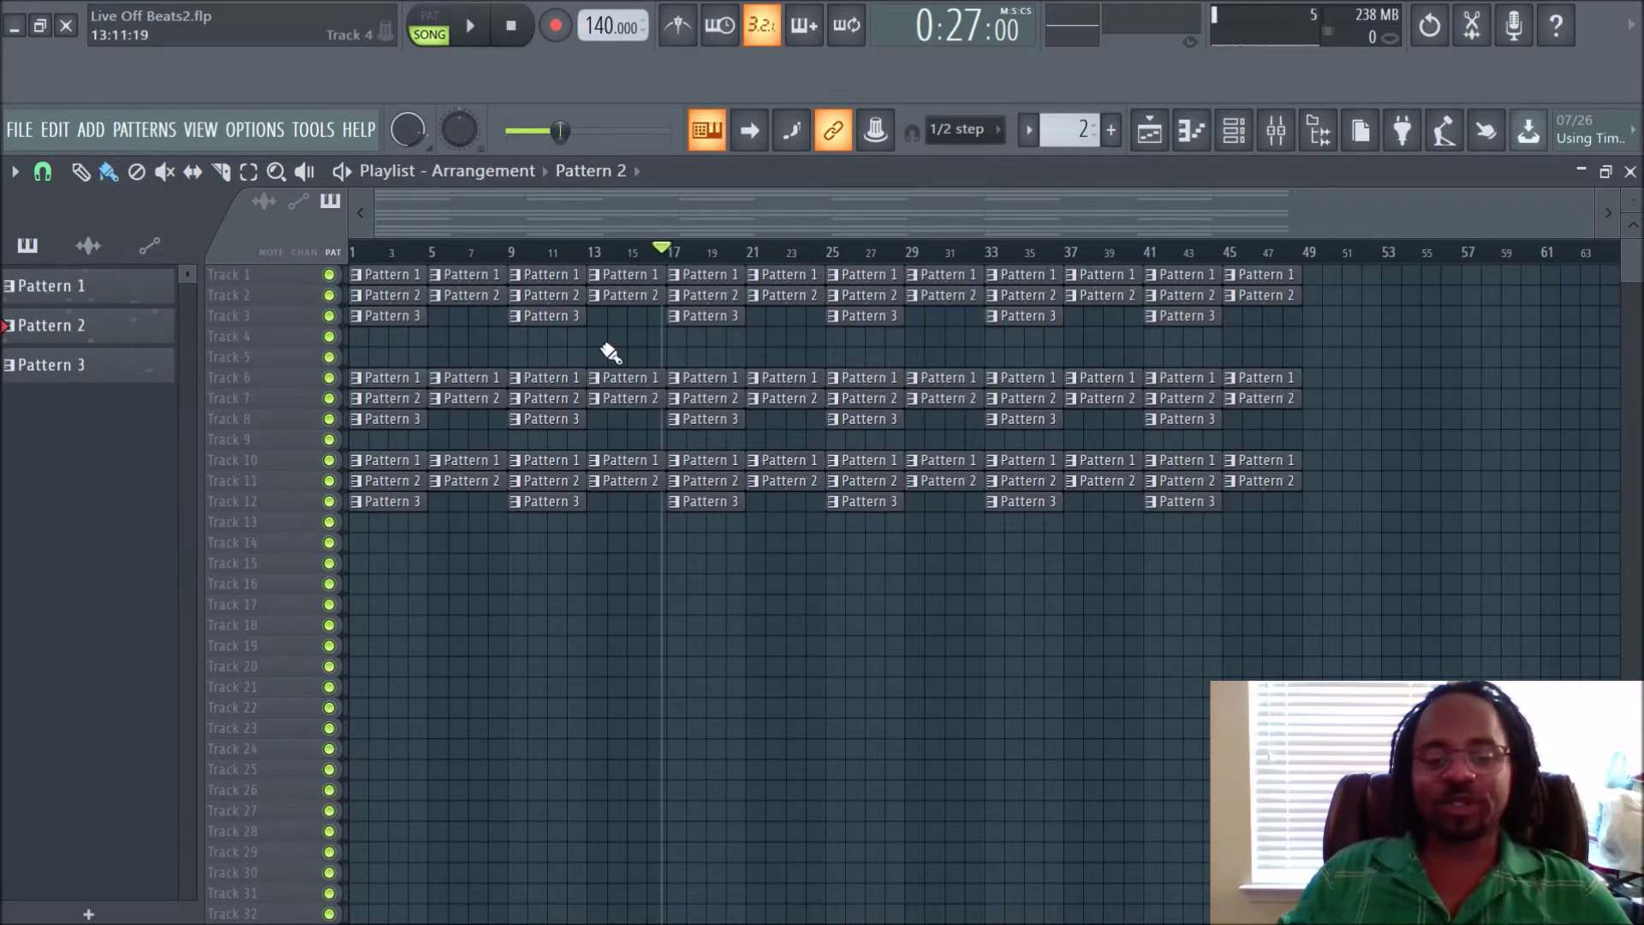
Adjust the zoom so Tracks 1–8 fill the playlist at normal row height, showing bars 1 to about 59.
scroll(1256, 230, "up", 3)
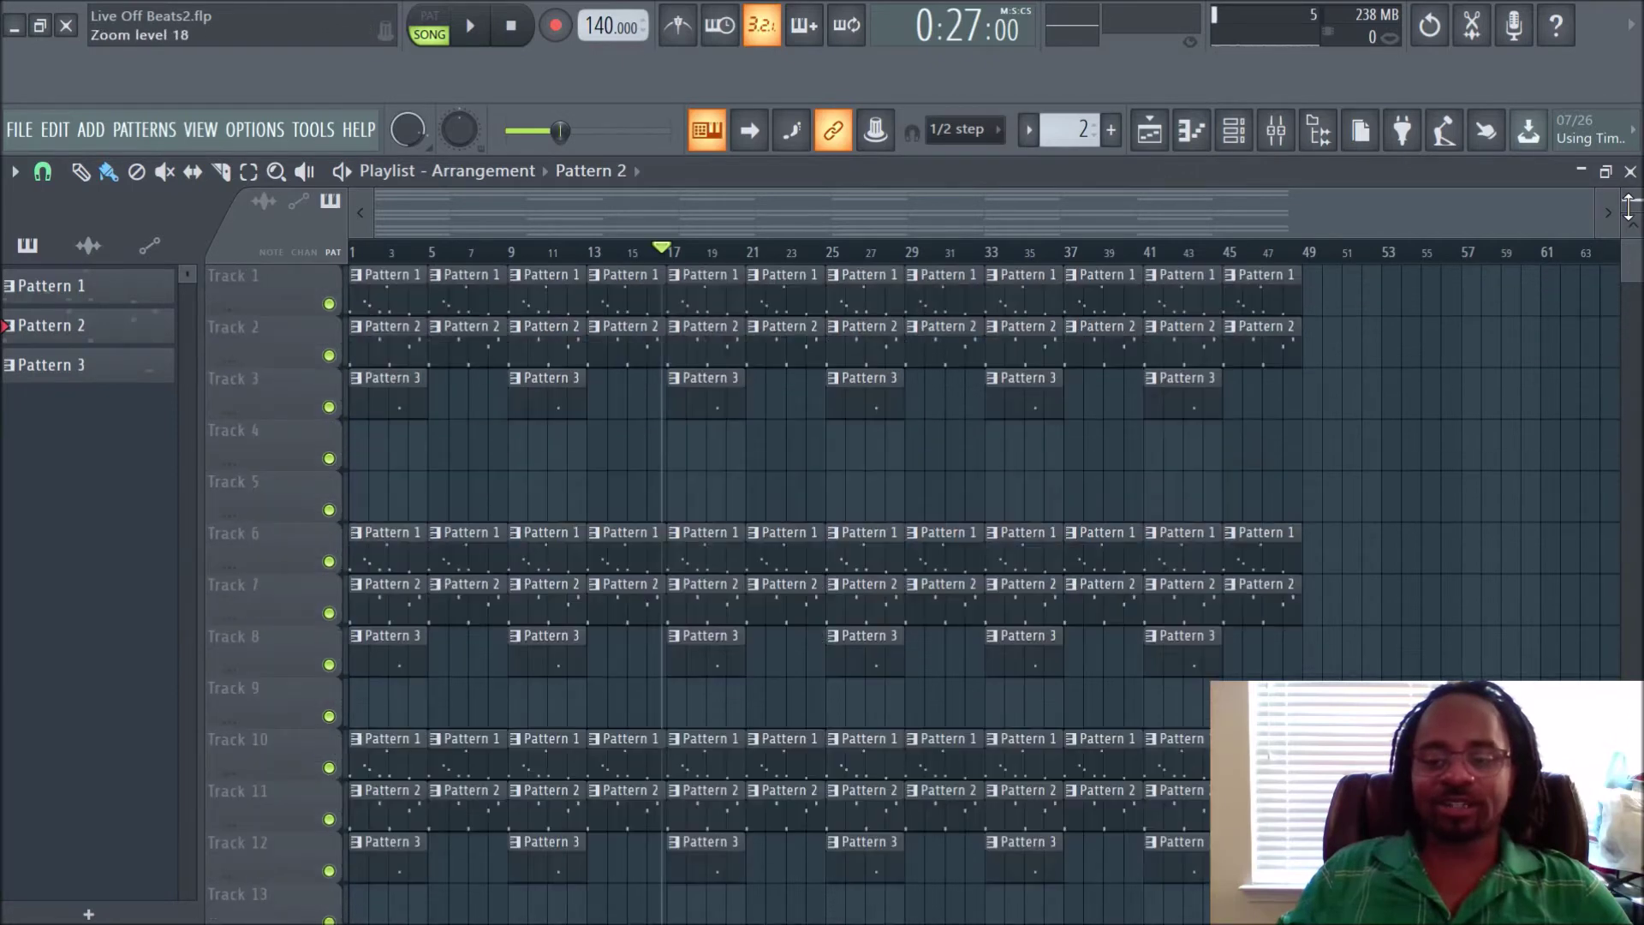
scroll(1225, 238, "up", 3)
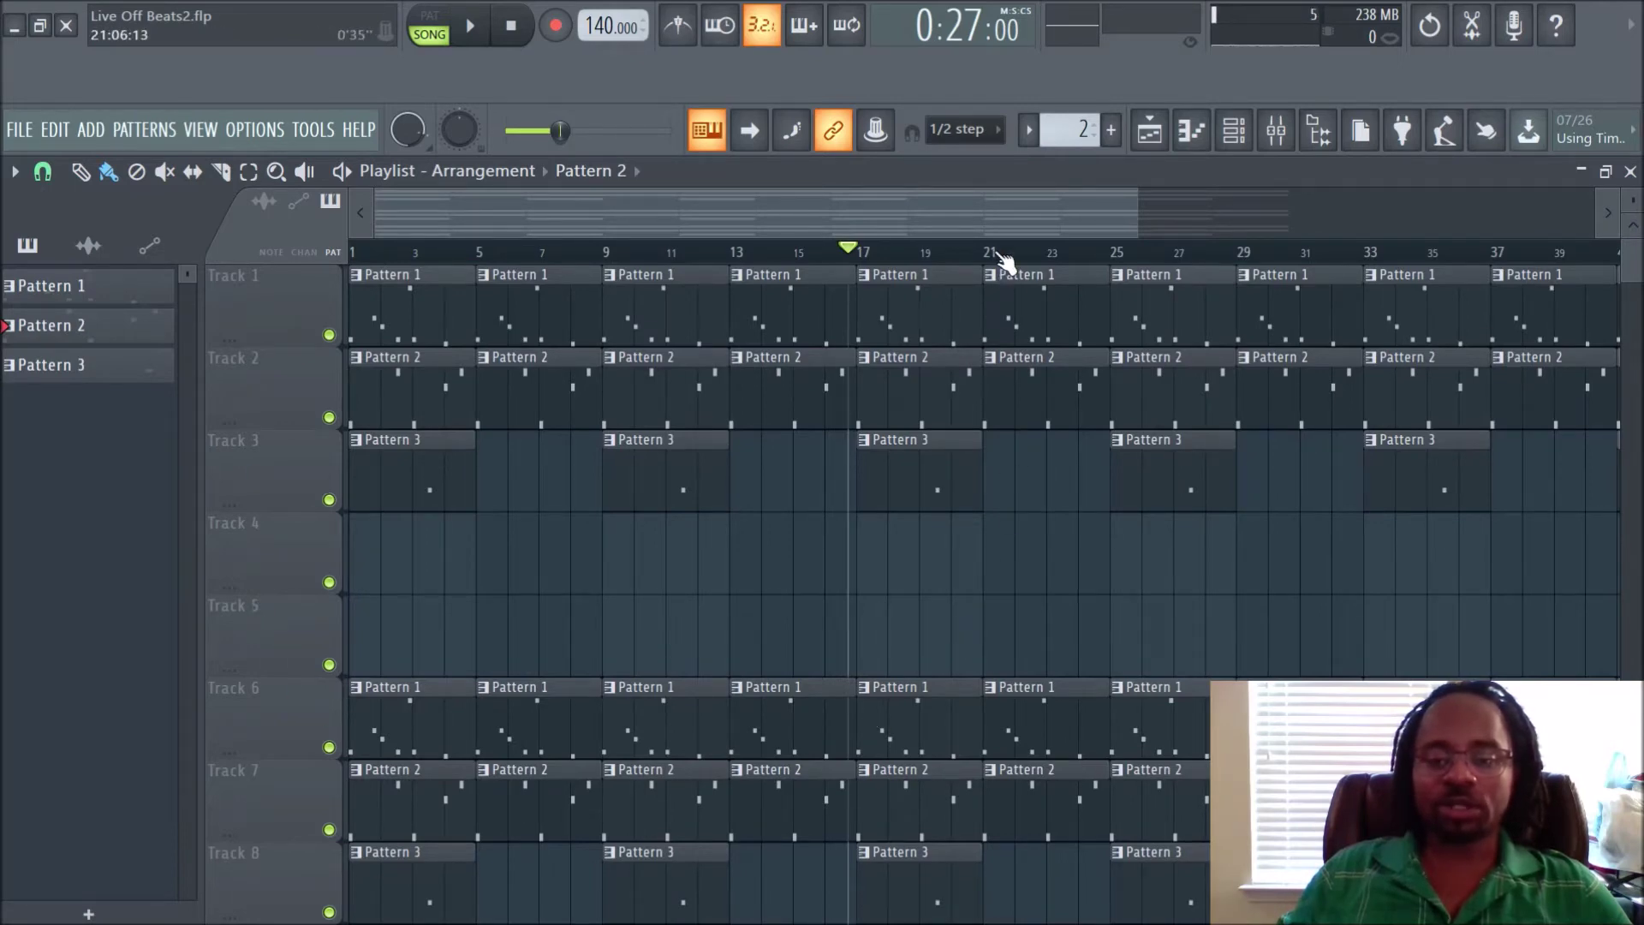
scroll(1000, 255, "down", 2)
scroll(1007, 257, "down", 1)
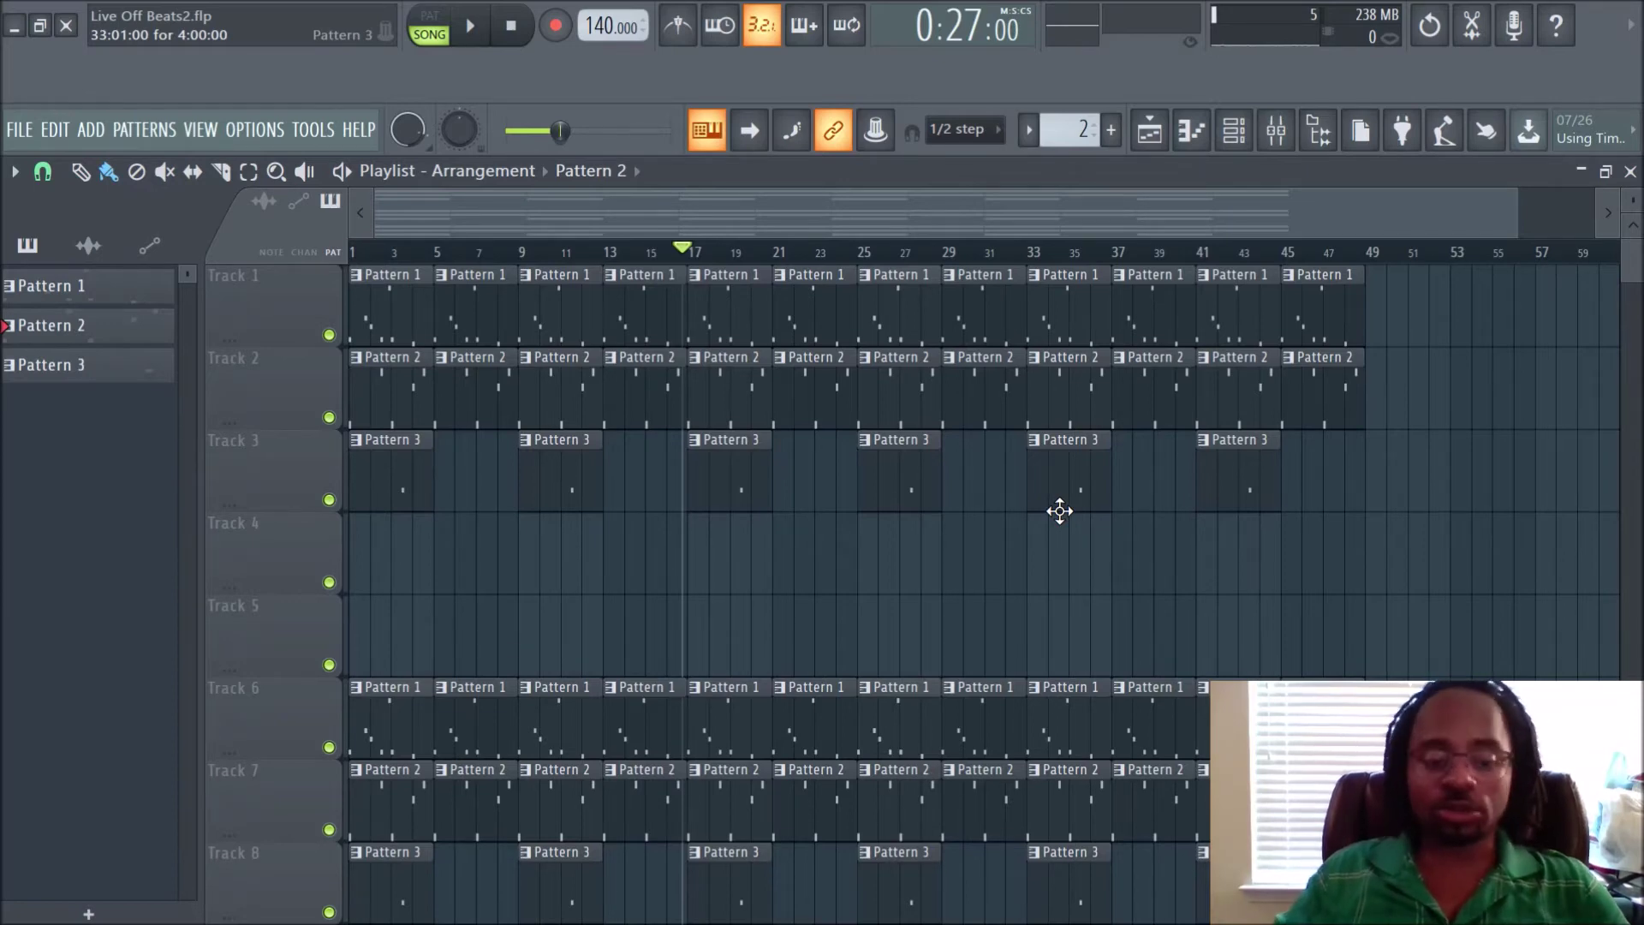
Zoom to bars 1–38, dismiss the Resize all tracks menu unused, and drag the track rows taller.
left_click_drag(1039, 257, 770, 214)
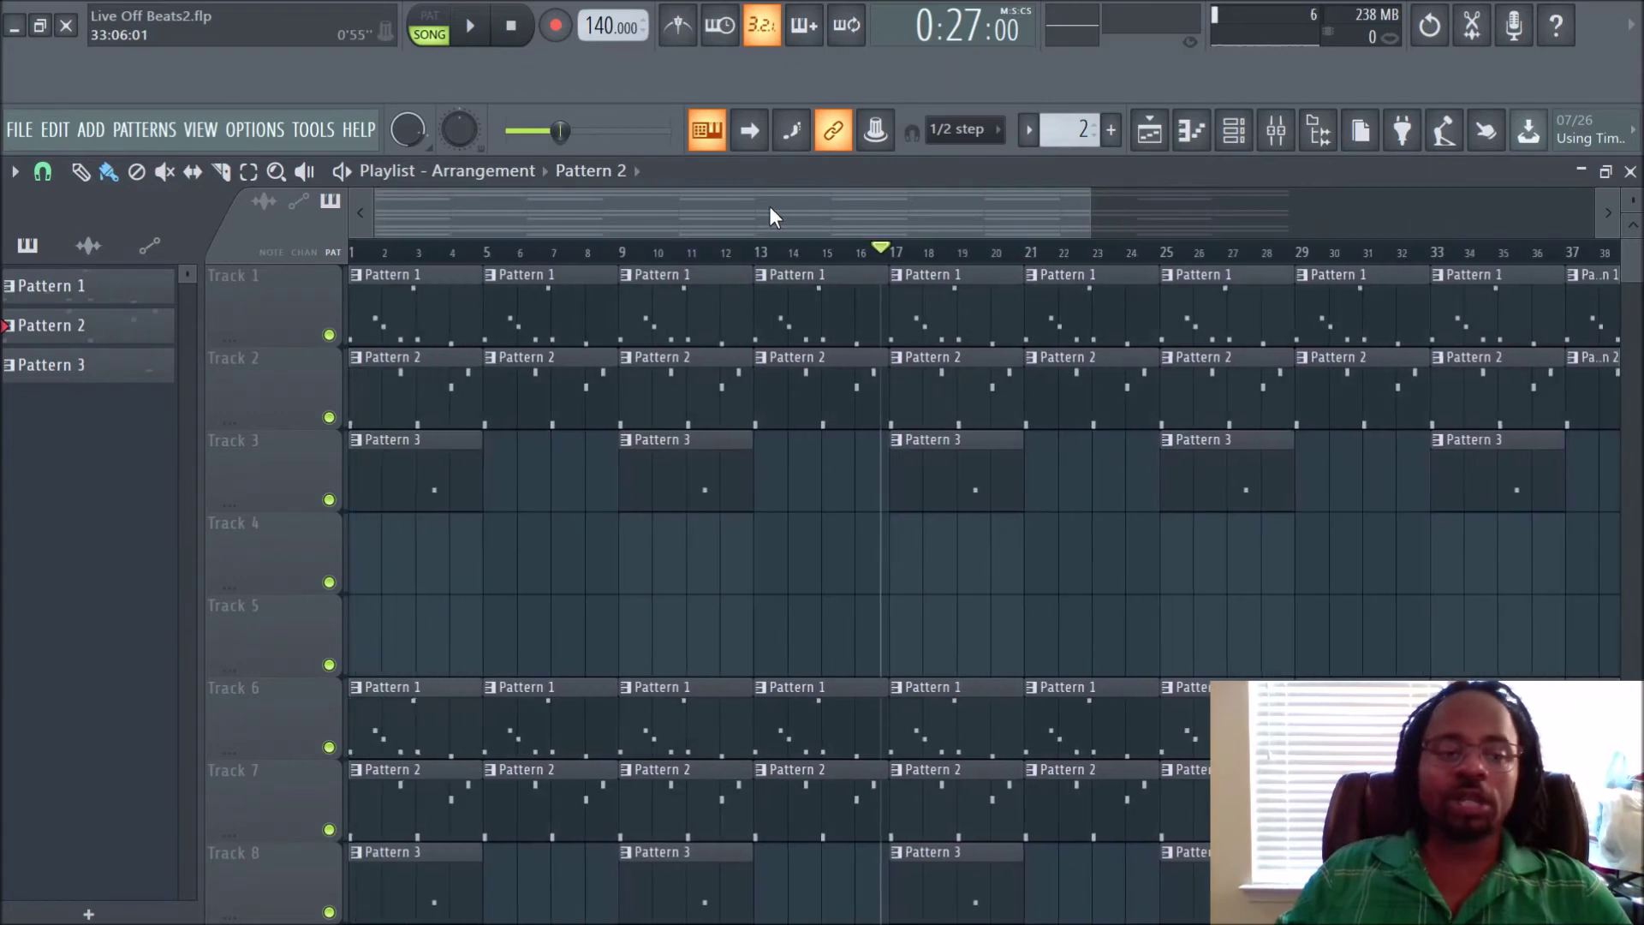
left_click(15, 171)
mouse_move(109, 246)
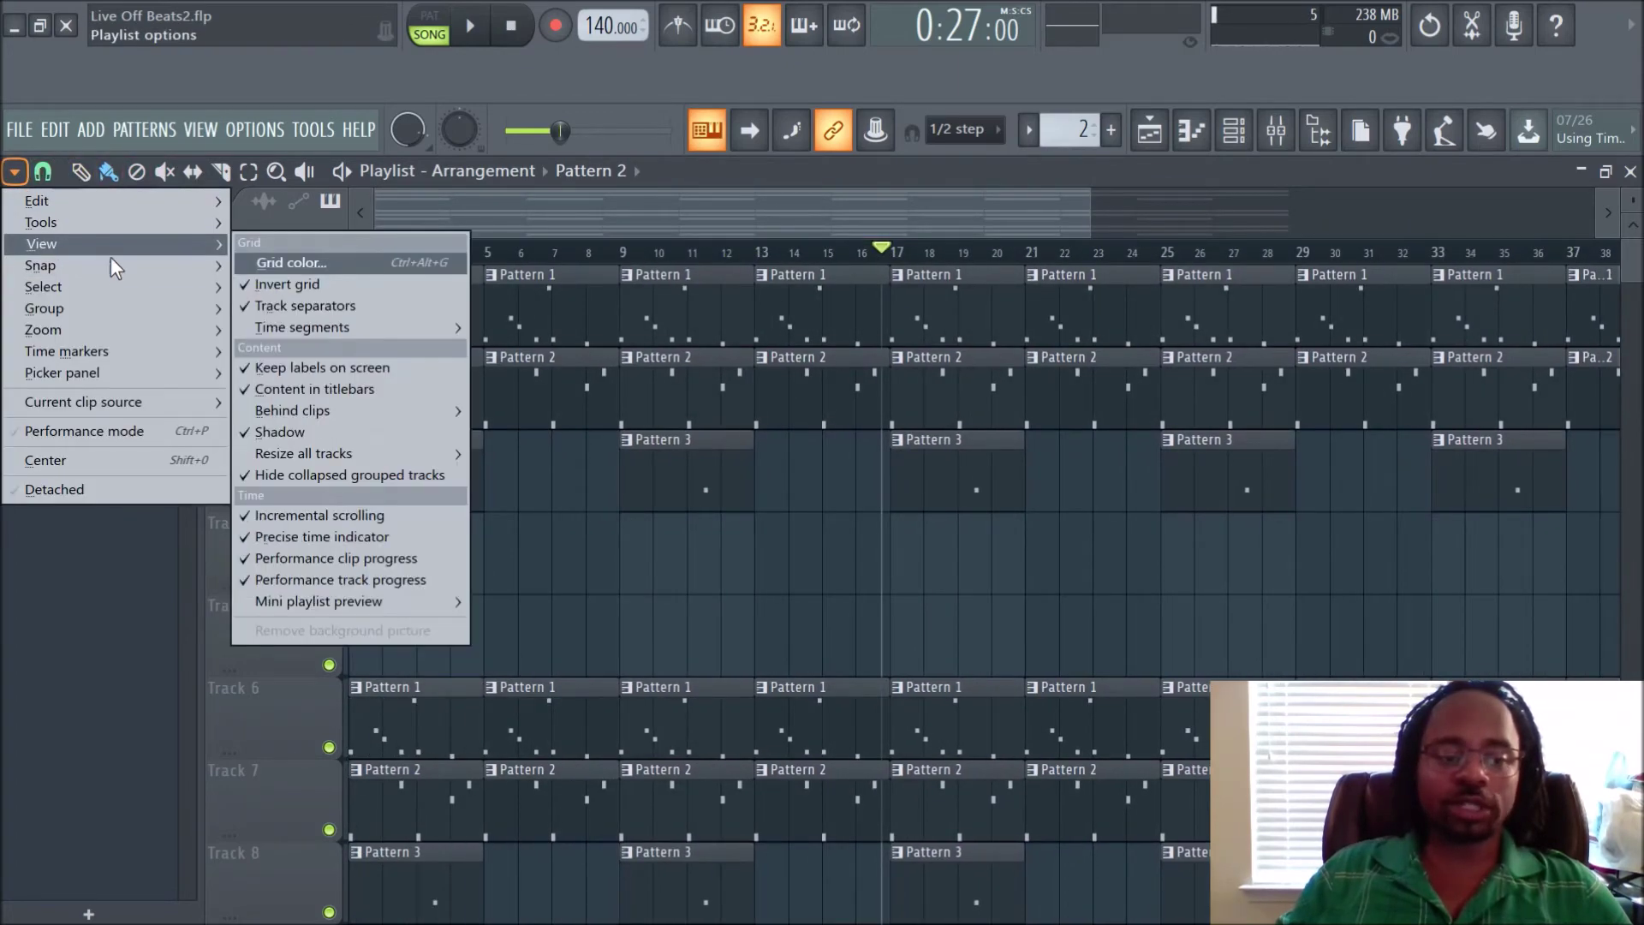
mouse_move(334, 451)
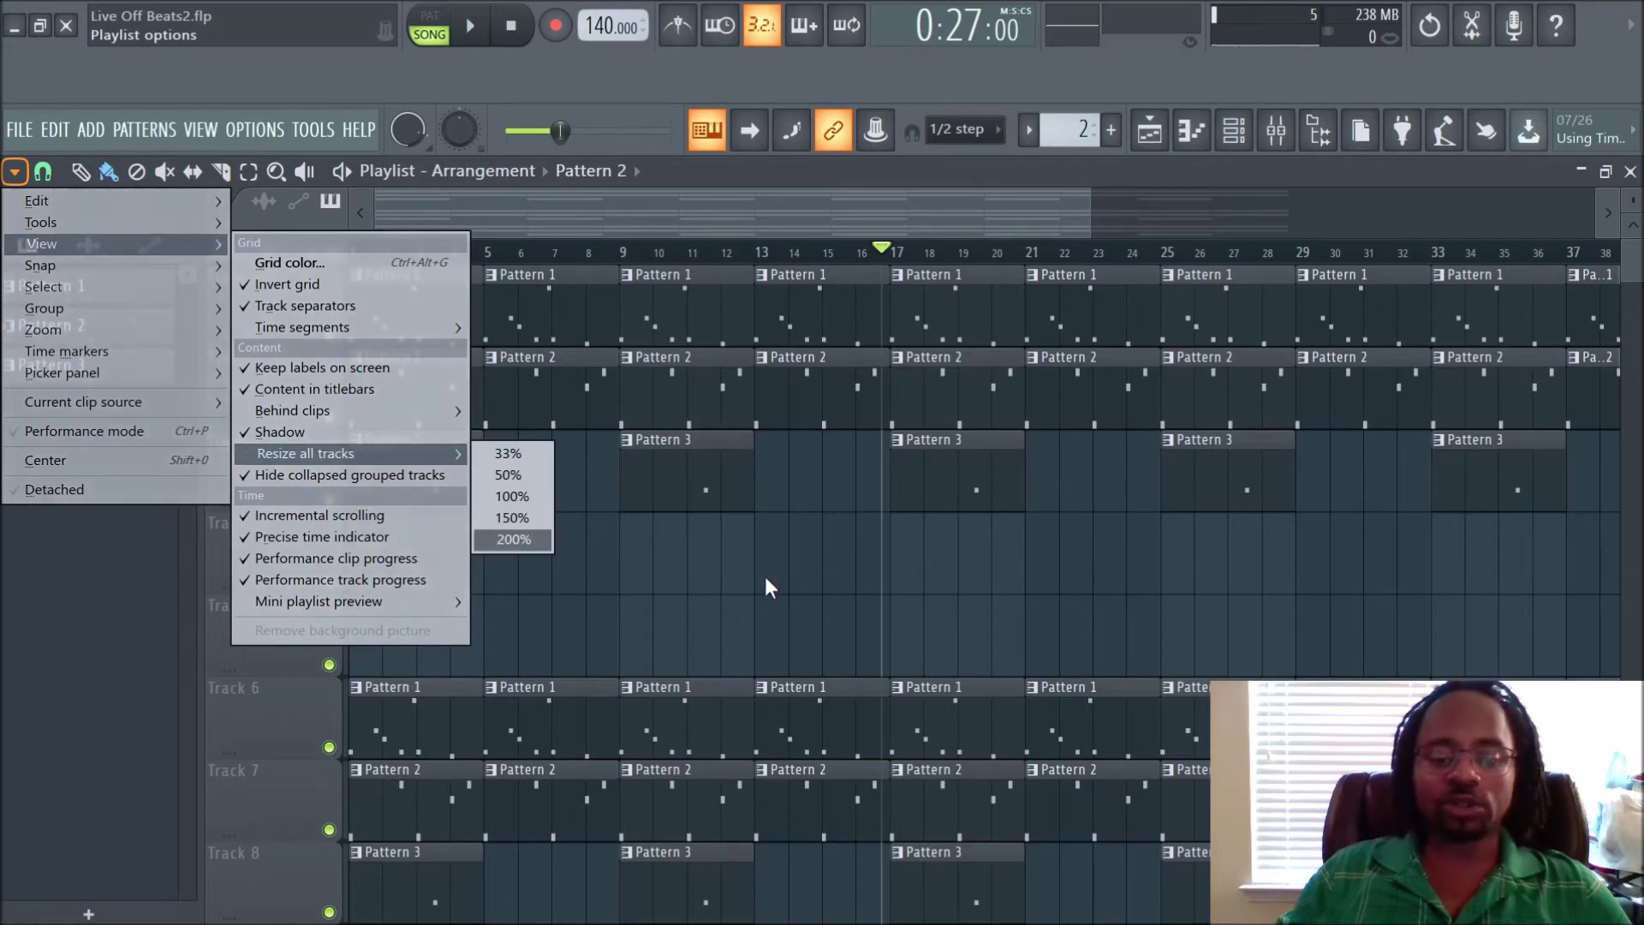
left_click(818, 583)
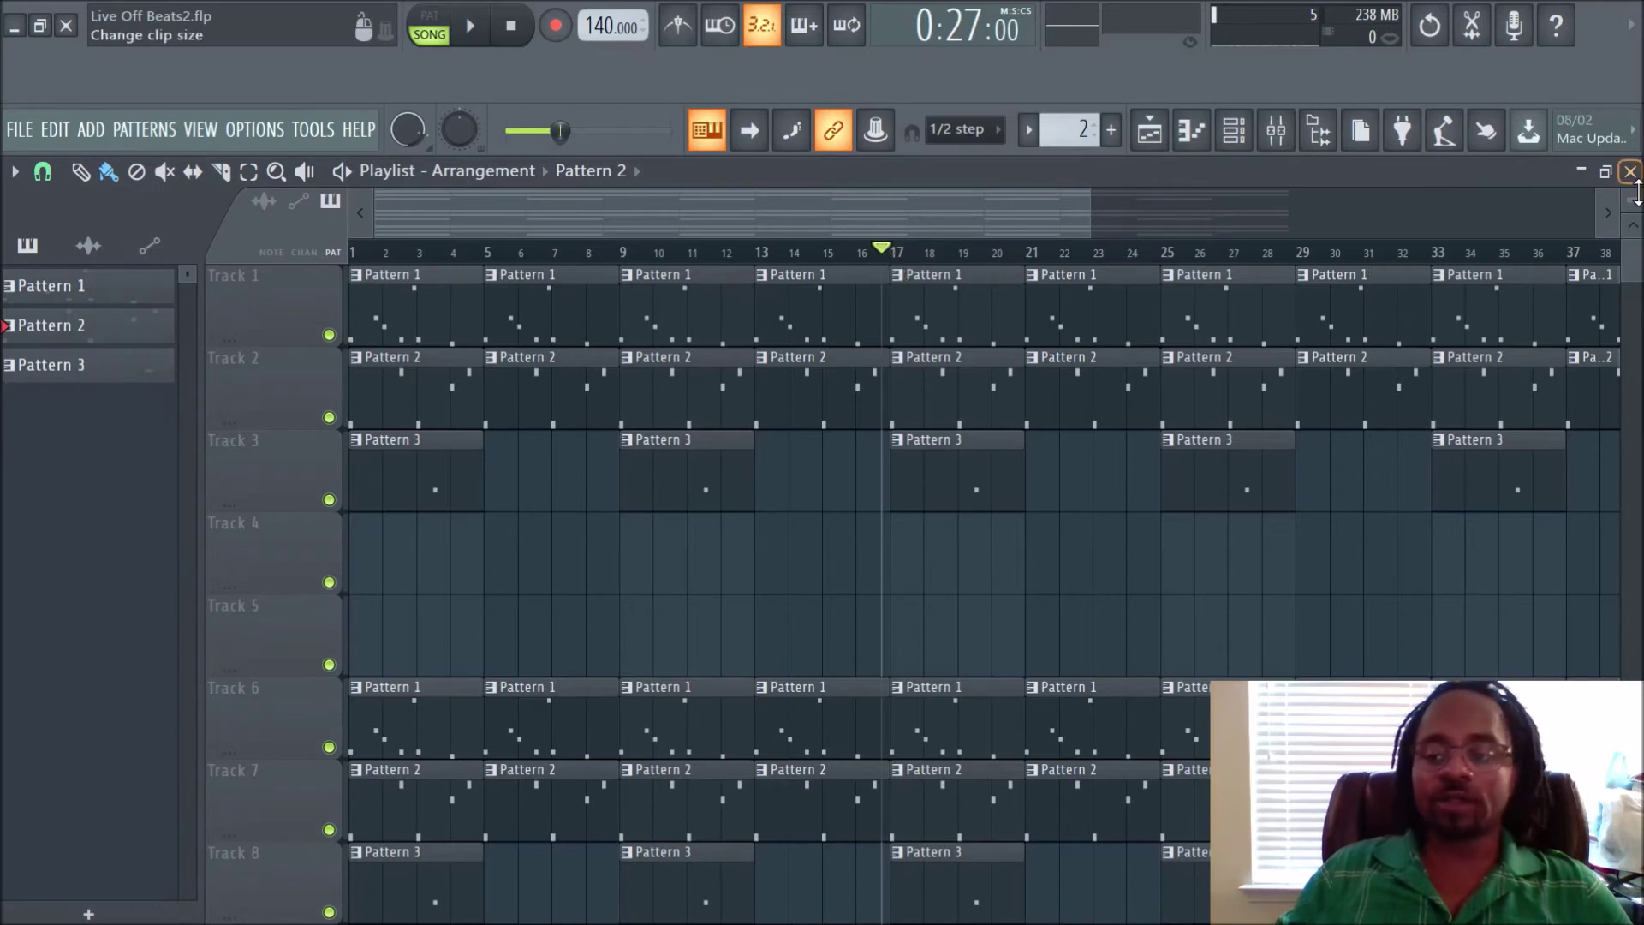
left_click_drag(1637, 195, 1637, 199)
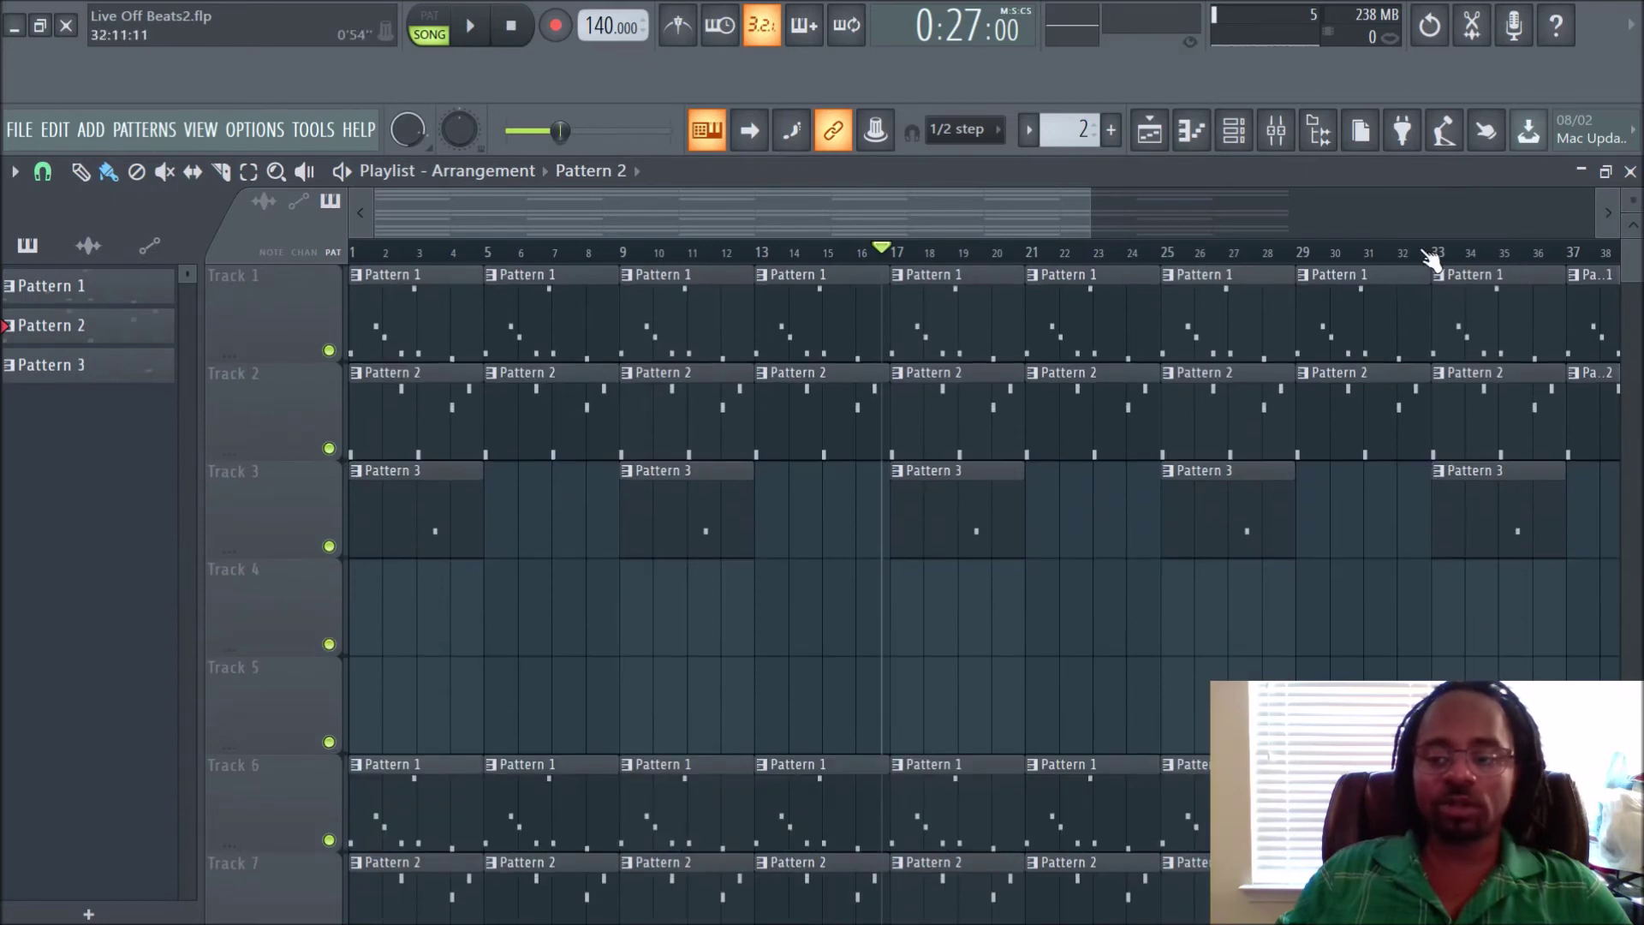
Zoom the timeline out so bars 1 to 45 span the taller track rows.
scroll(1431, 262, "up", 2)
scroll(1430, 261, "down", 3)
scroll(1101, 437, "down", 2)
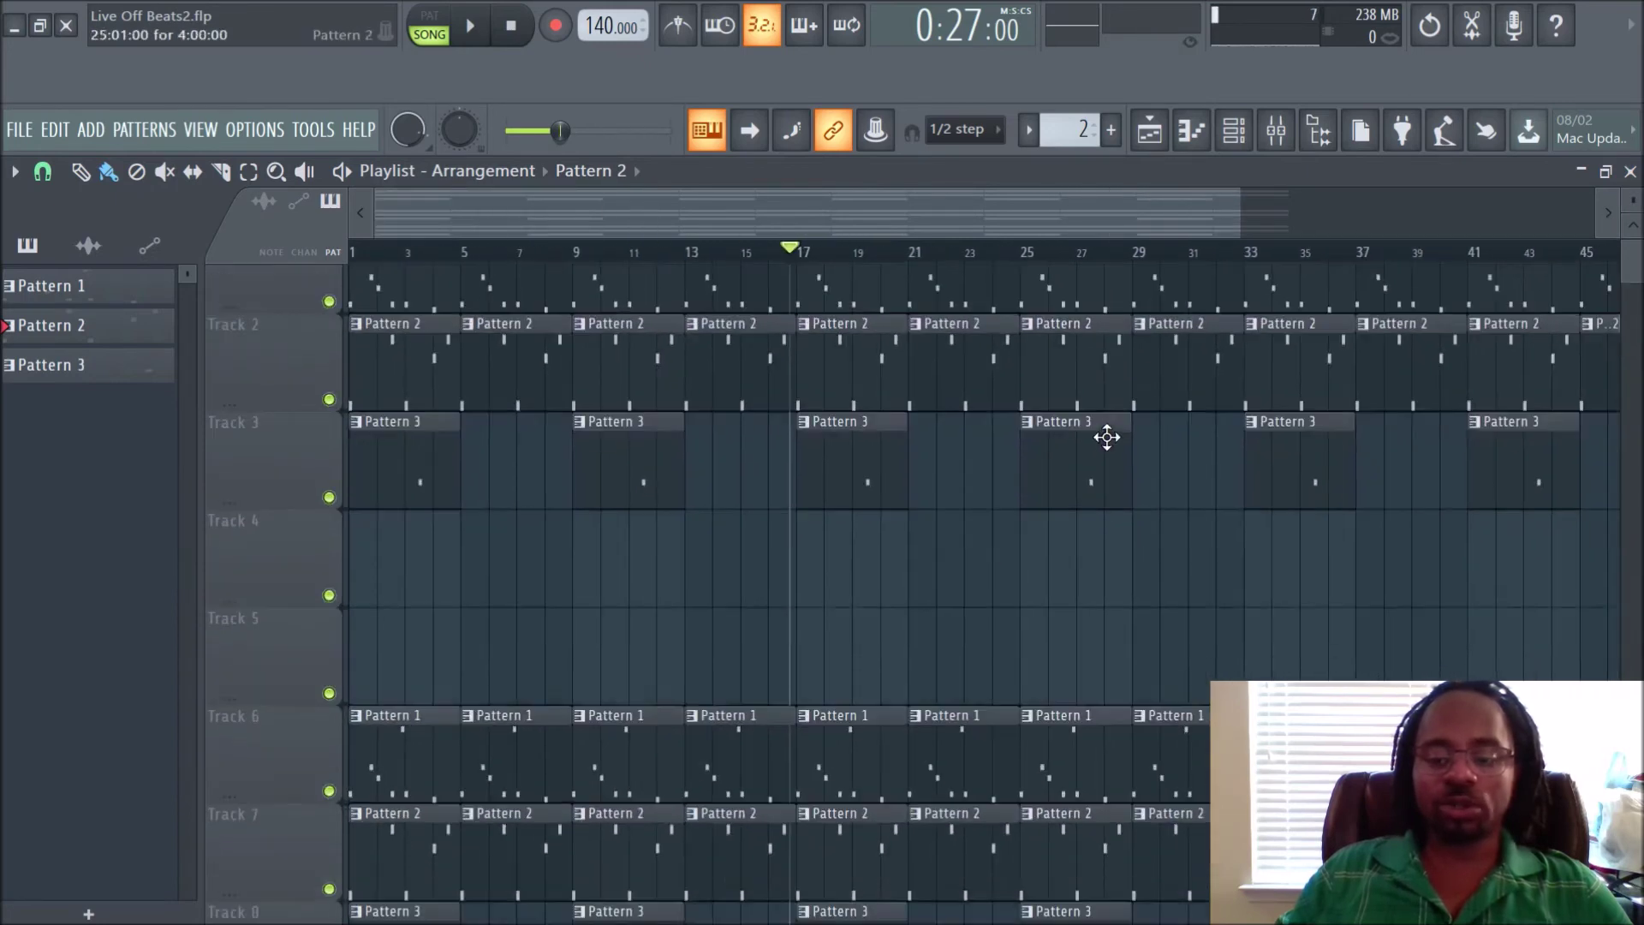
scroll(1274, 521, "up", 2)
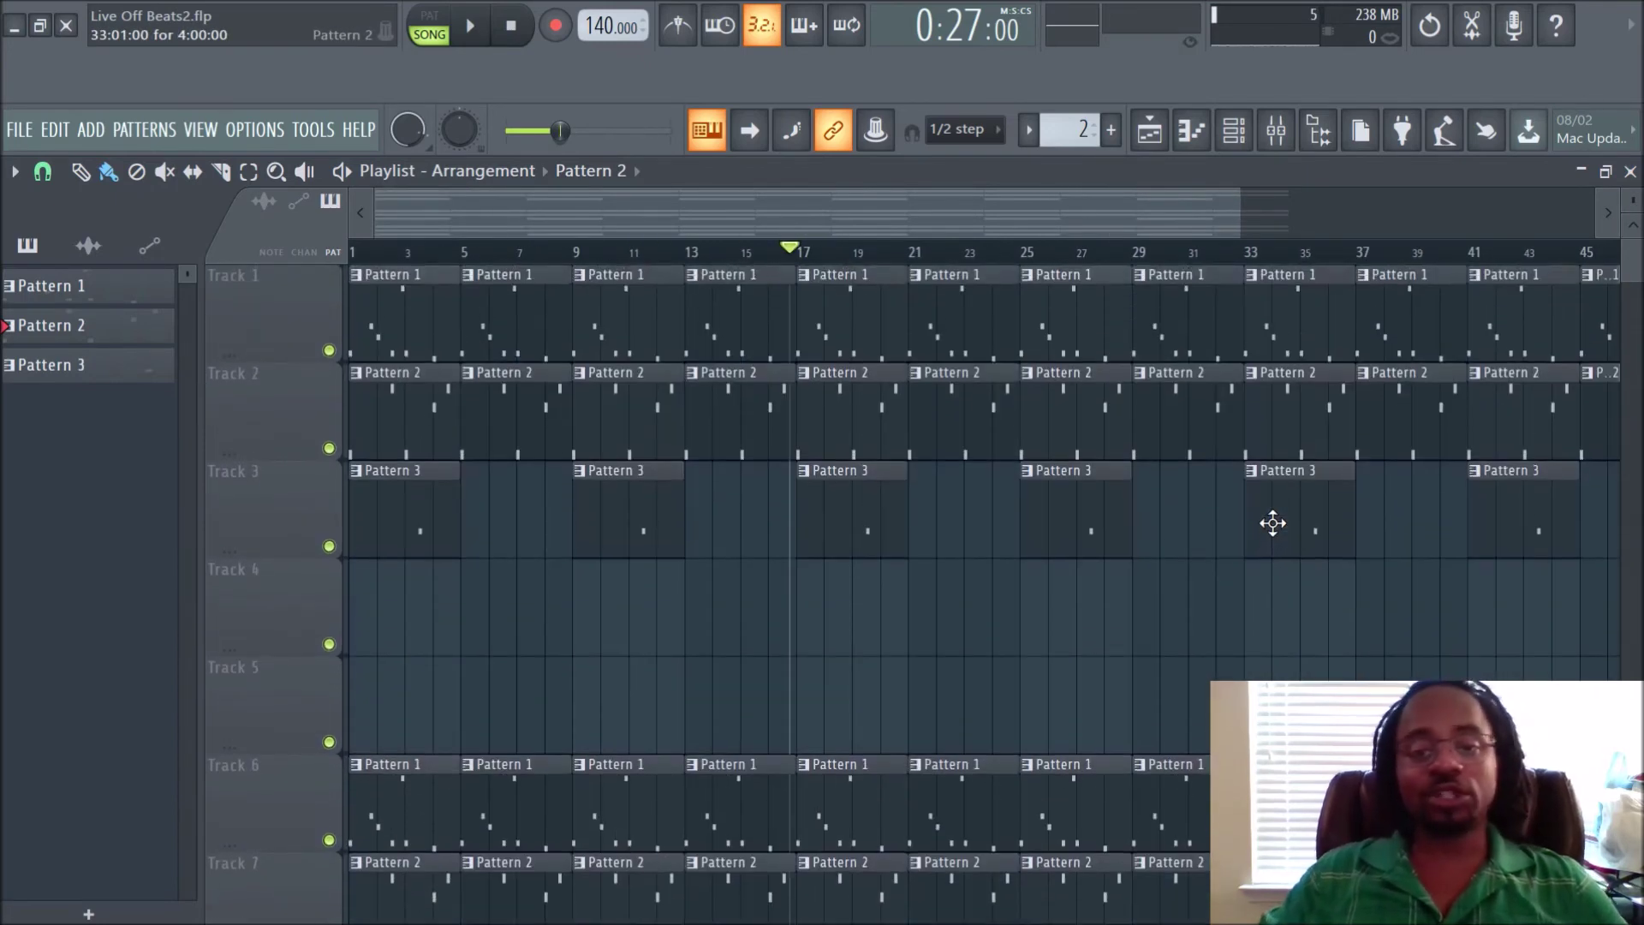